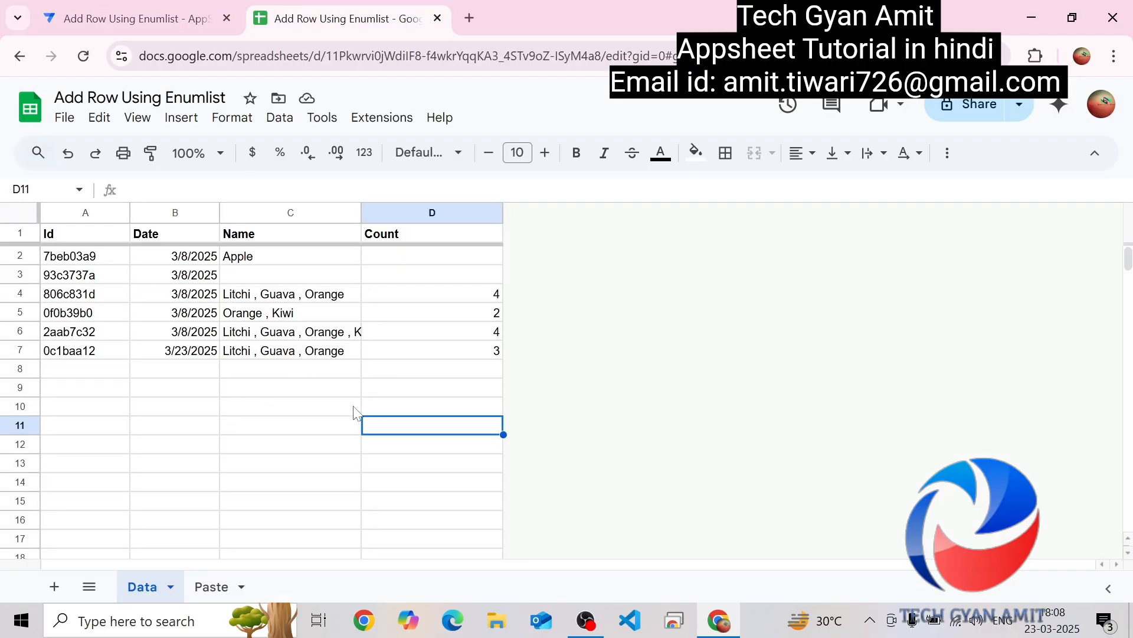
# Review the existing rows in the Paste sheet of the spreadsheet.
pyautogui.click(223, 594)
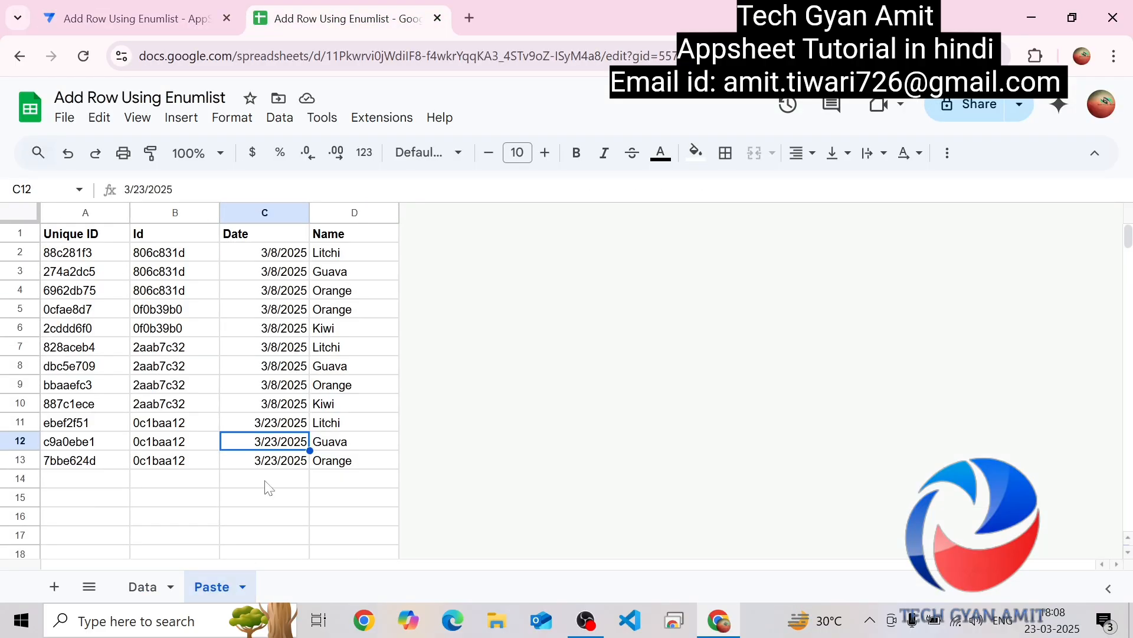
pyautogui.click(297, 483)
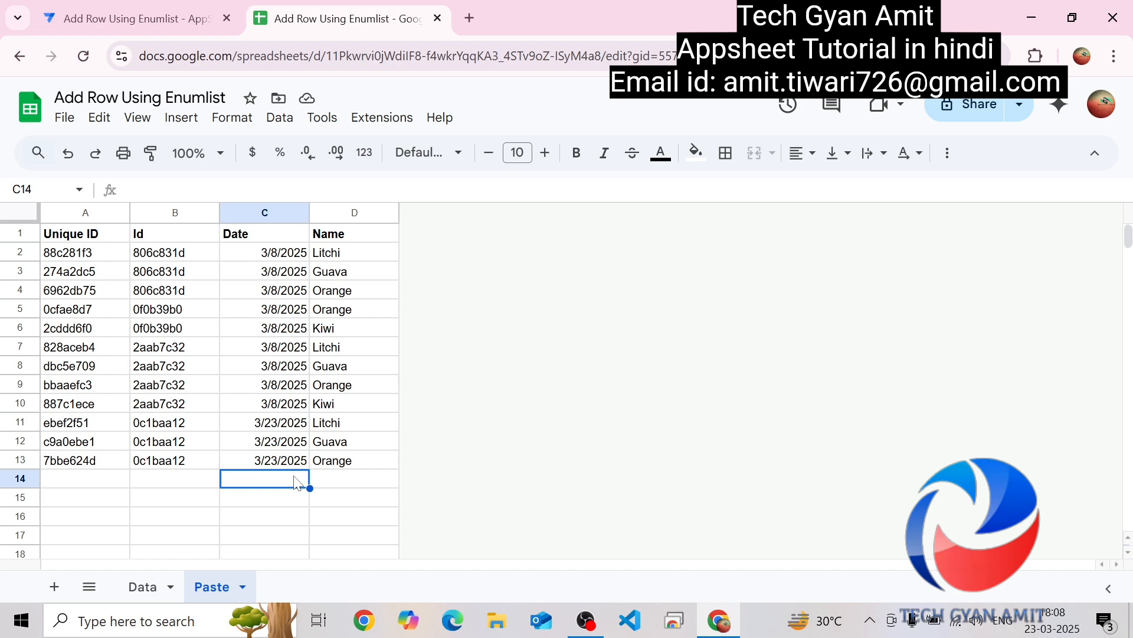
# Switch to AppSheet and save a new record in the app preview with Apple, Litchi and Kiwi selected for Name.
pyautogui.click(136, 18)
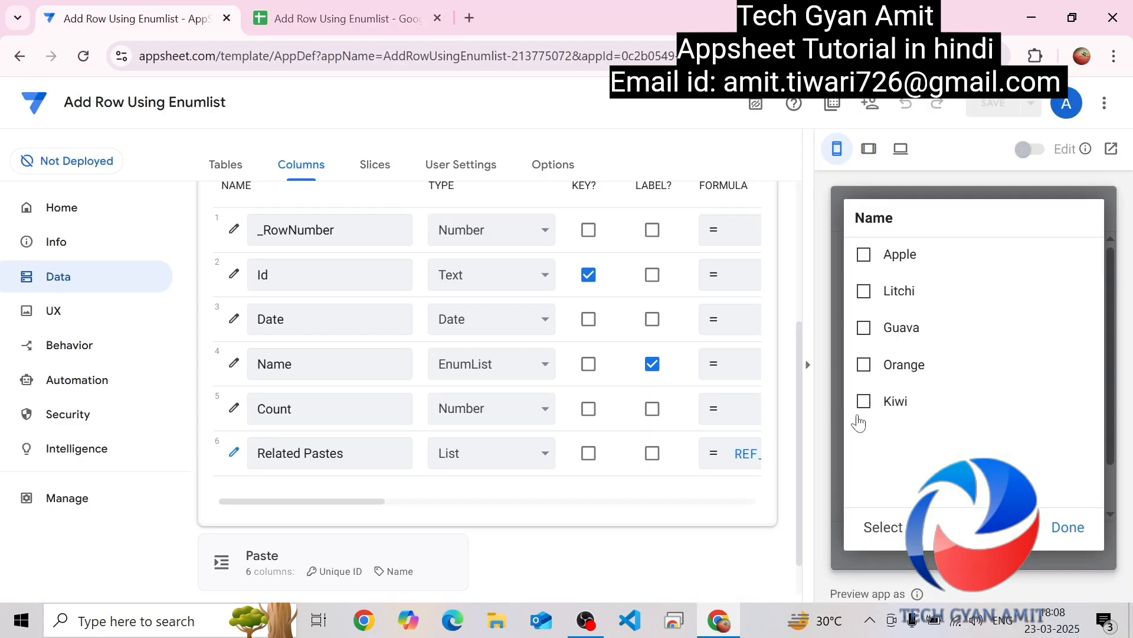
pyautogui.click(866, 258)
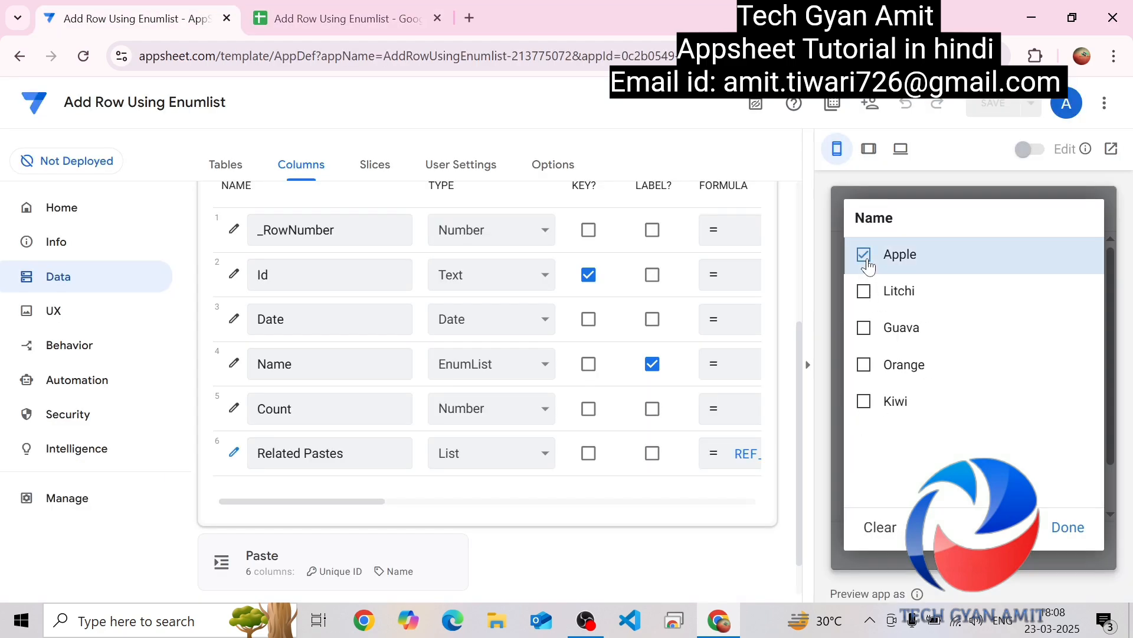
pyautogui.click(865, 292)
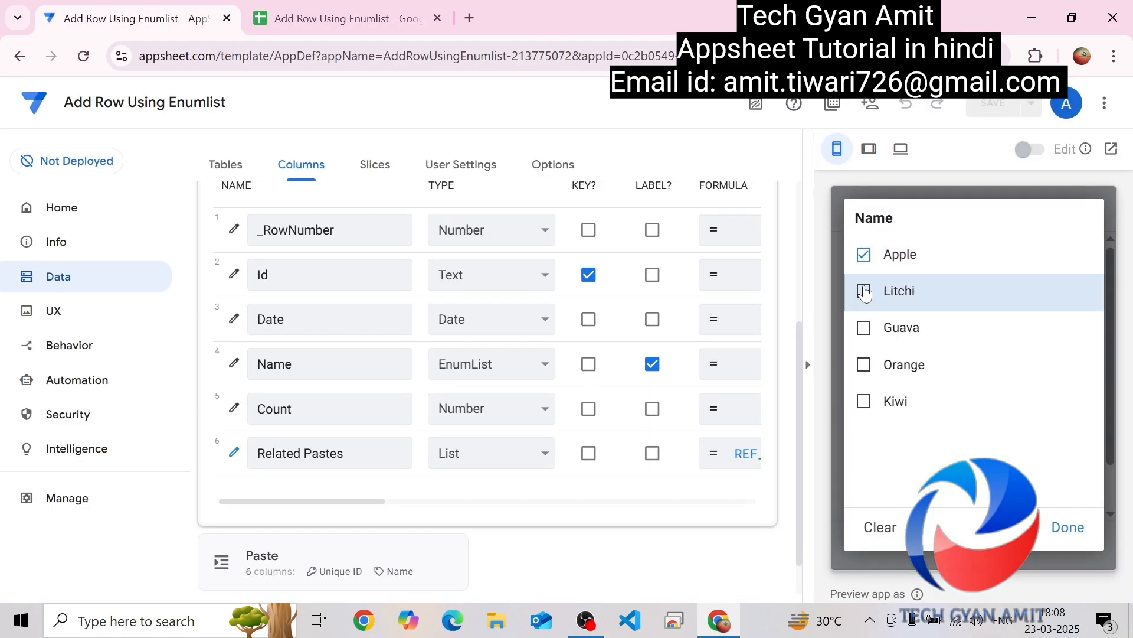
pyautogui.click(865, 405)
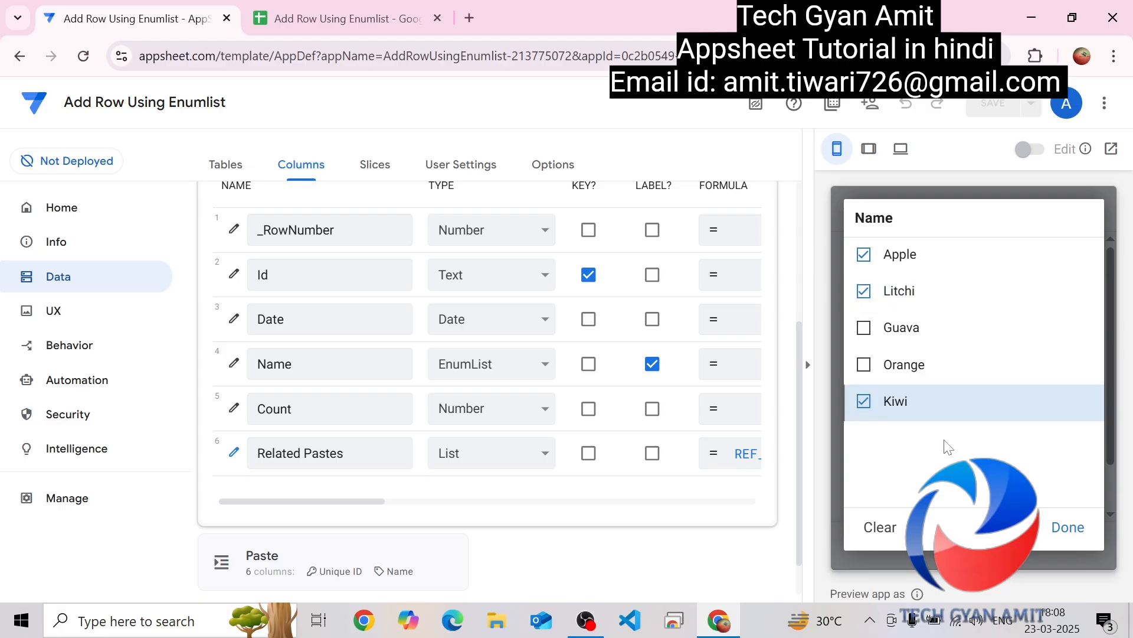
pyautogui.click(1072, 532)
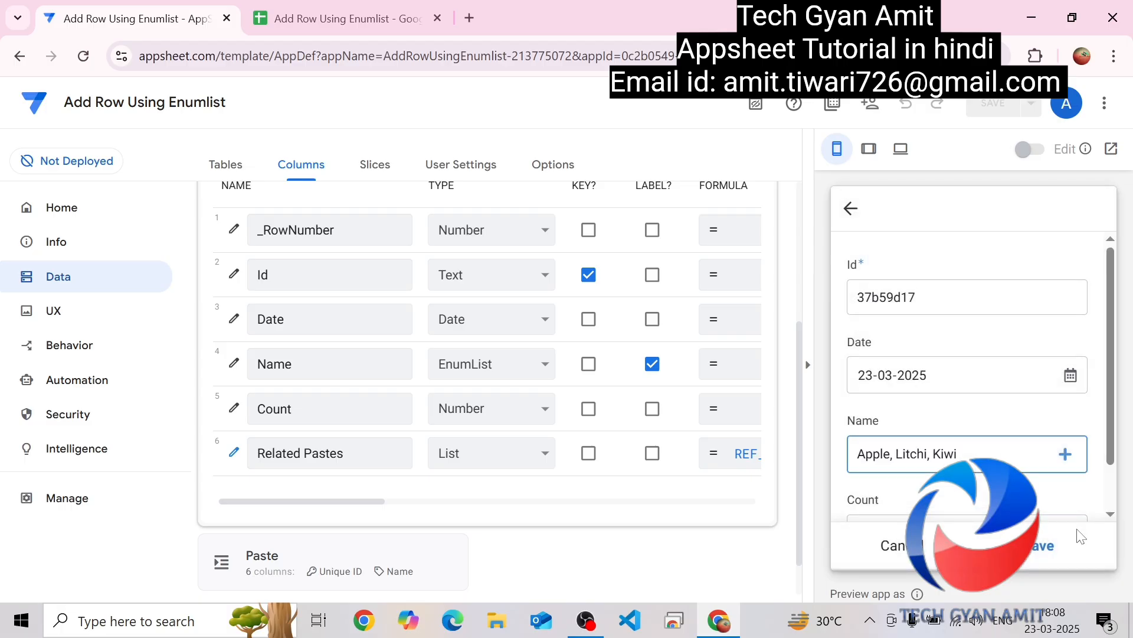
pyautogui.click(1044, 545)
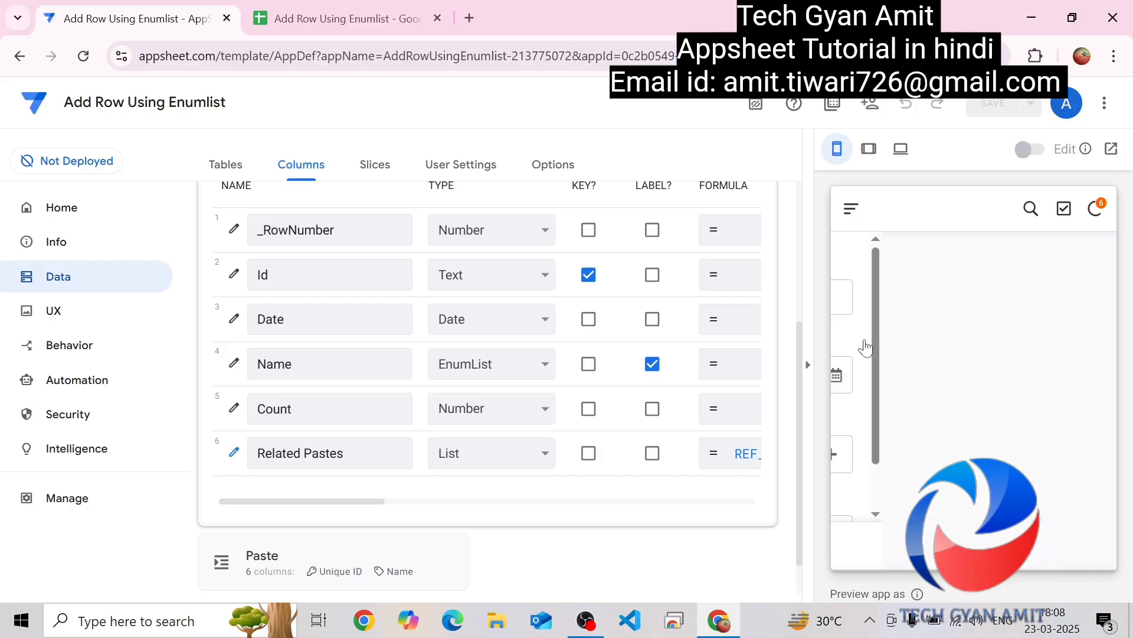
# Return to the Google Sheets file and check the new record in the Data sheet against its individual item rows in the Paste sheet.
pyautogui.click(341, 20)
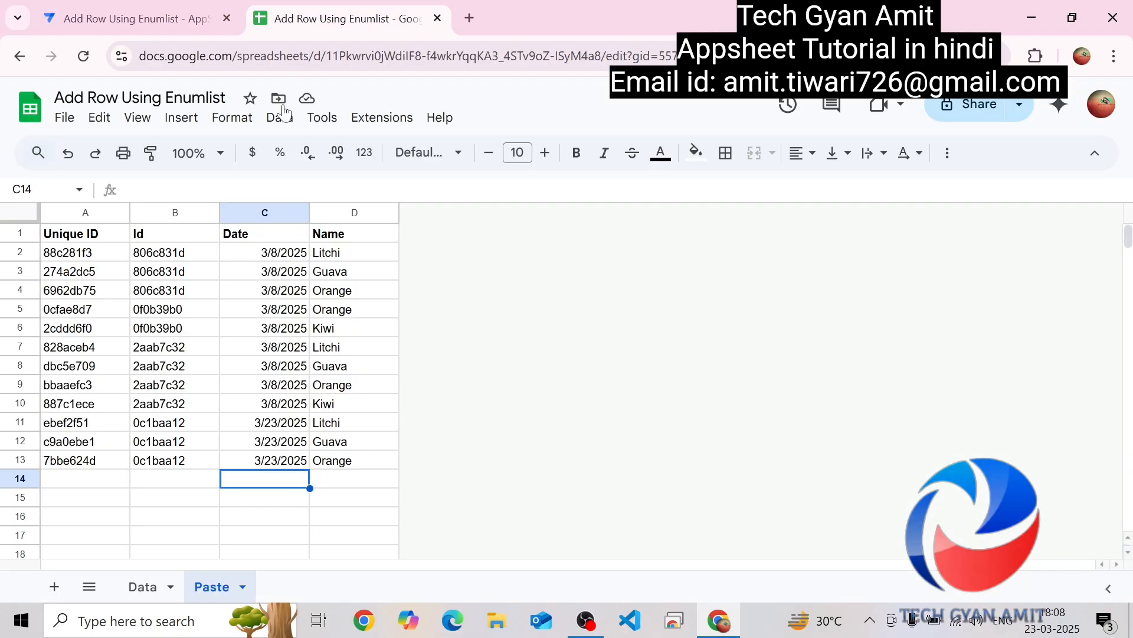
pyautogui.click(149, 586)
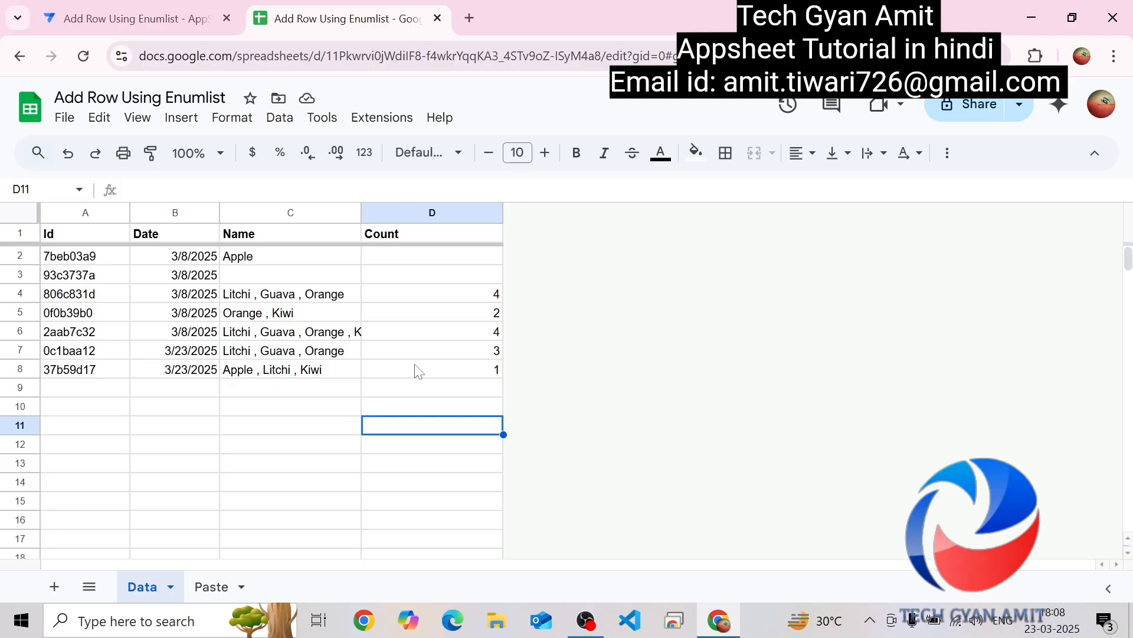
pyautogui.click(231, 588)
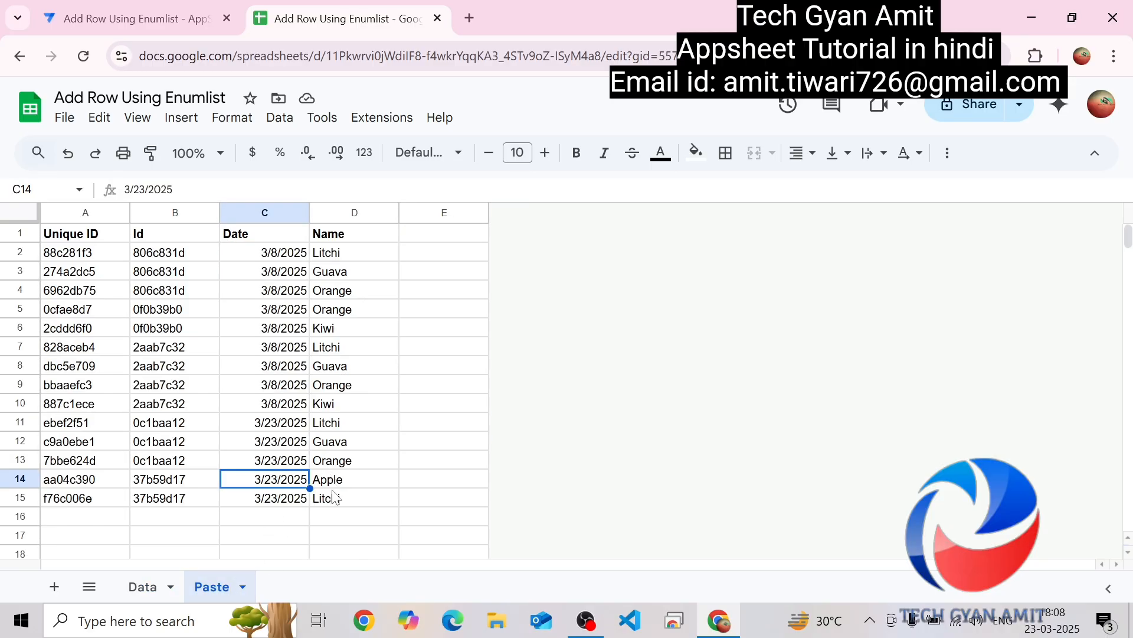
pyautogui.click(334, 526)
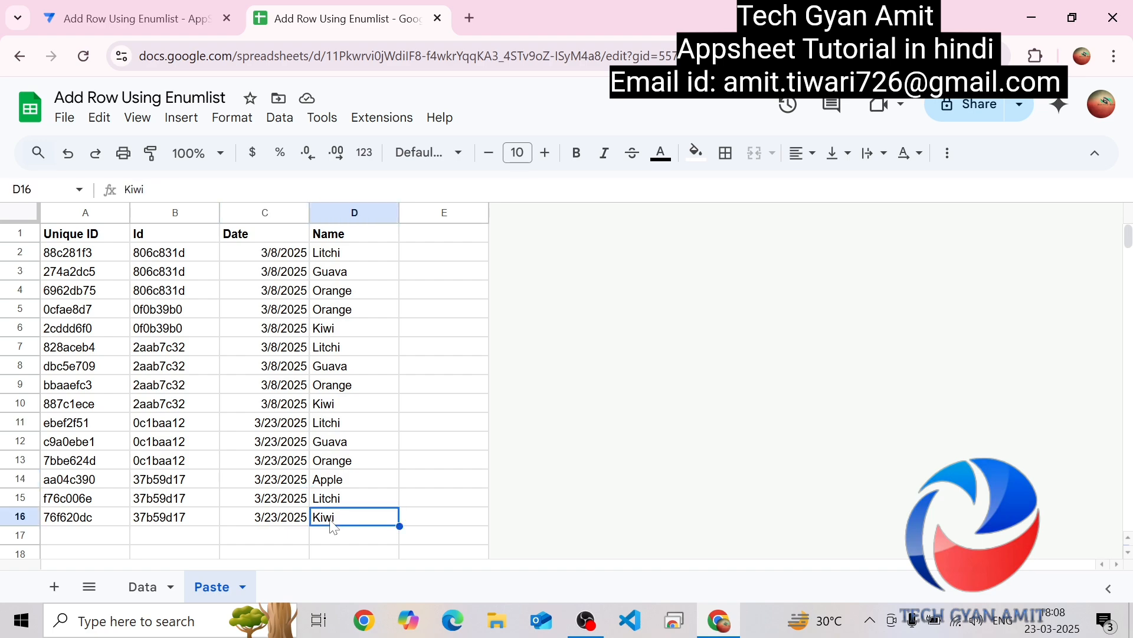
pyautogui.click(156, 589)
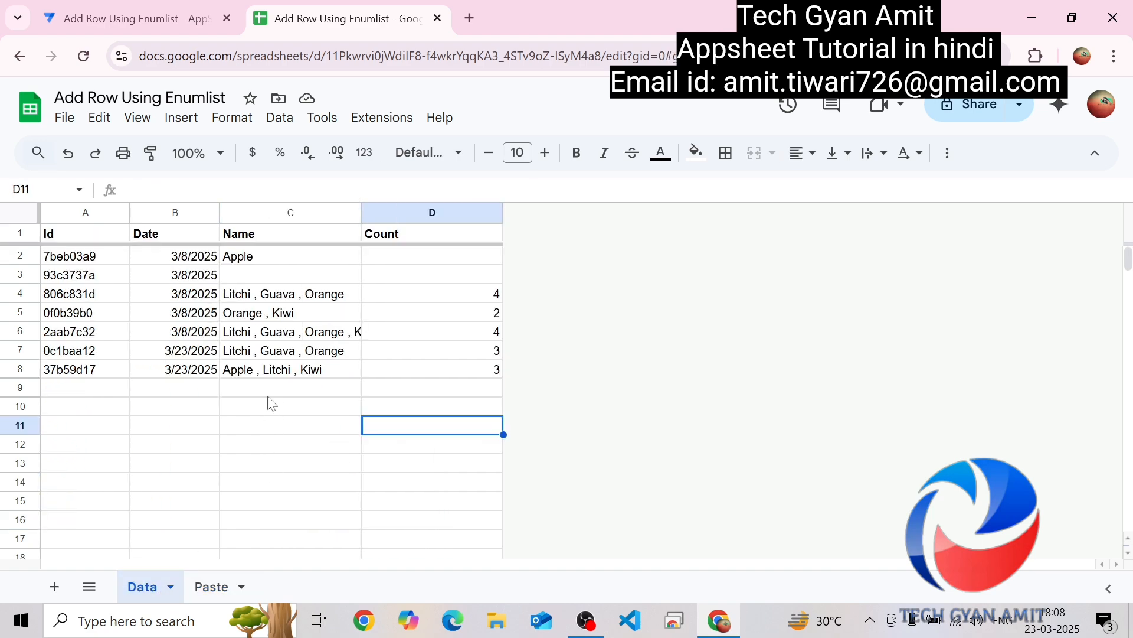
pyautogui.click(271, 374)
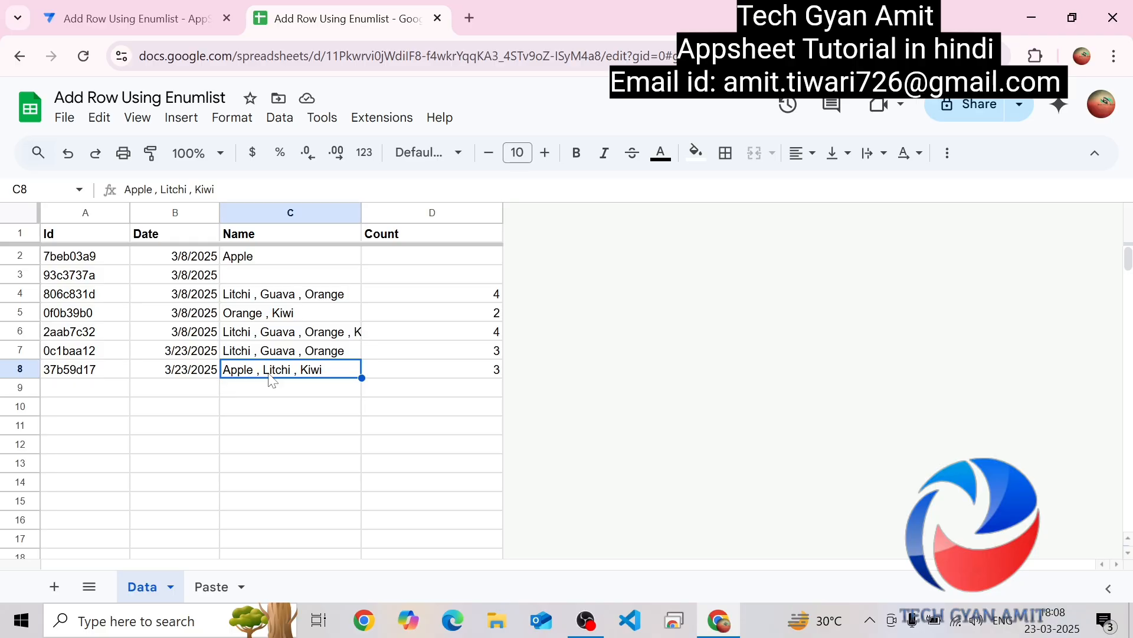
pyautogui.click(214, 587)
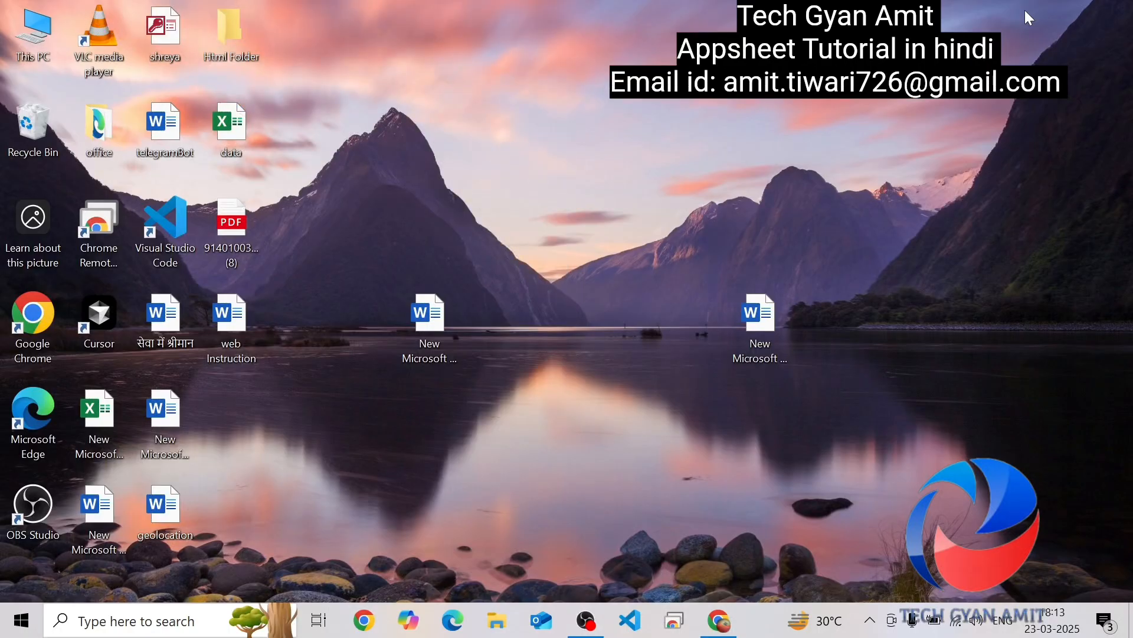
# Switch to Chrome and examine the Id, Date, Name and Count columns of the copied spreadsheet's Data sheet.
pyautogui.click(720, 621)
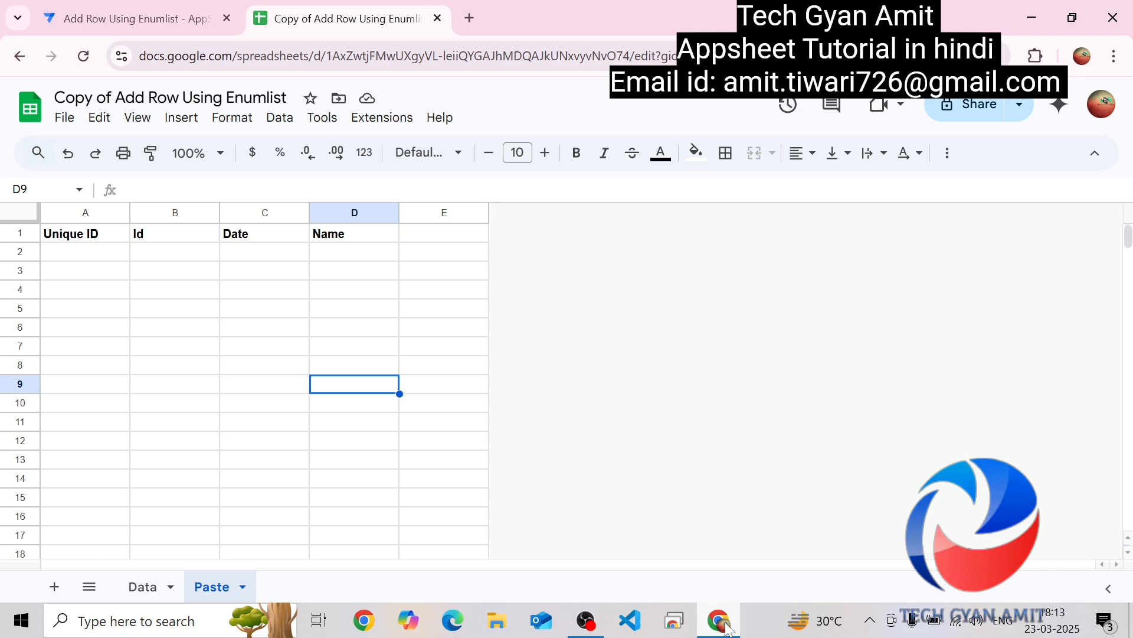
pyautogui.click(133, 590)
pyautogui.click(284, 471)
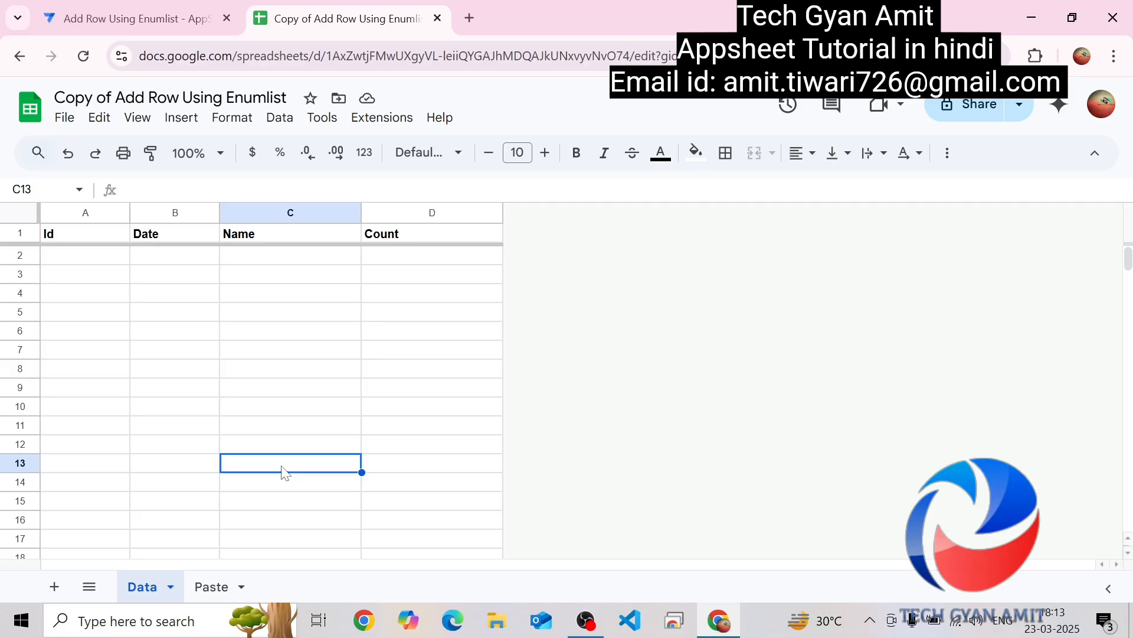
pyautogui.click(256, 301)
pyautogui.click(187, 273)
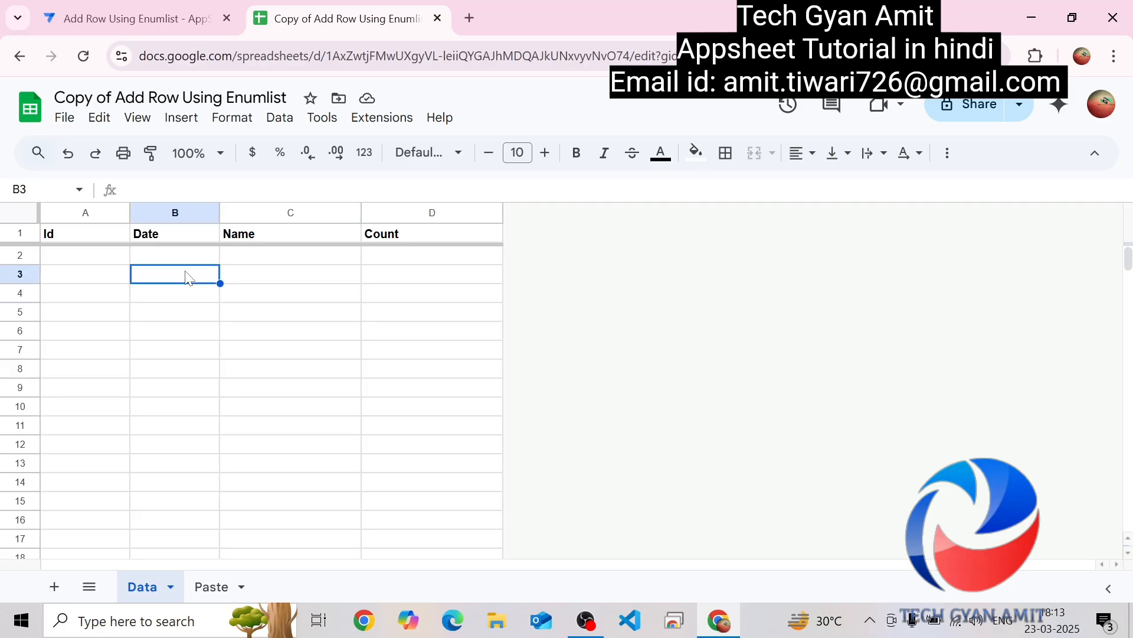
pyautogui.click(377, 276)
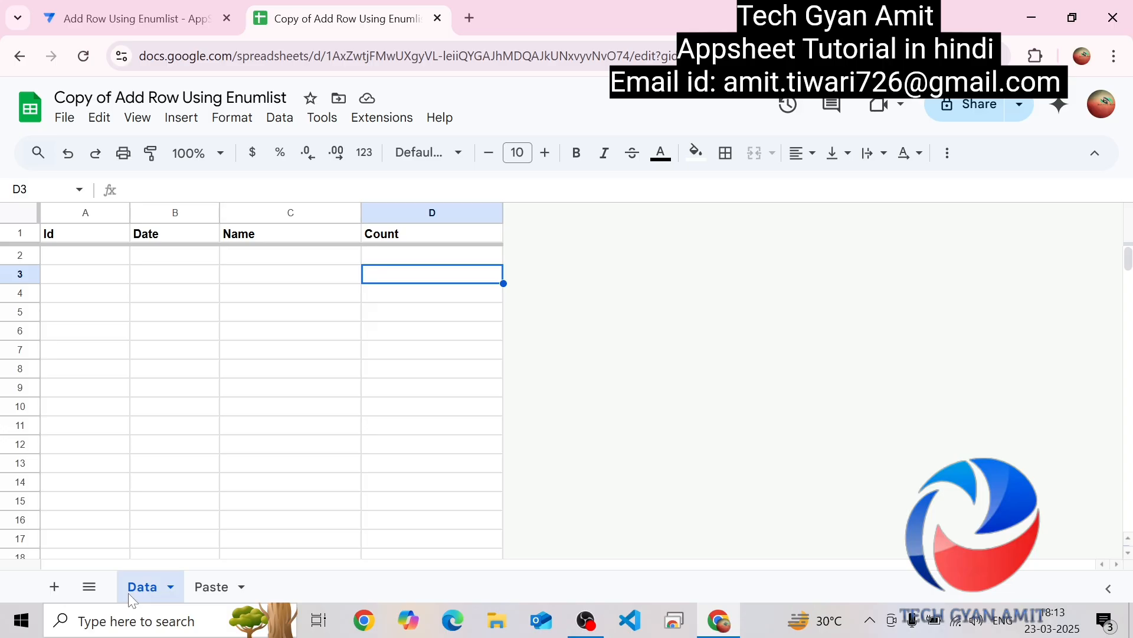
# Compare the column headers of the Data and Paste sheets in the copied spreadsheet.
pyautogui.click(211, 587)
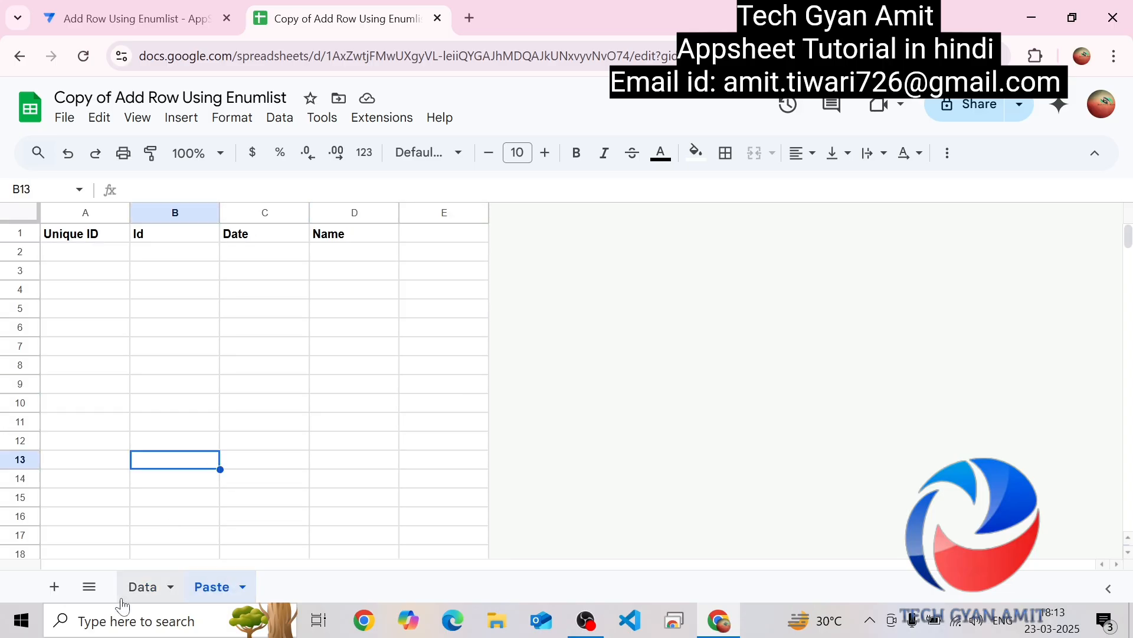
pyautogui.click(151, 592)
pyautogui.click(187, 407)
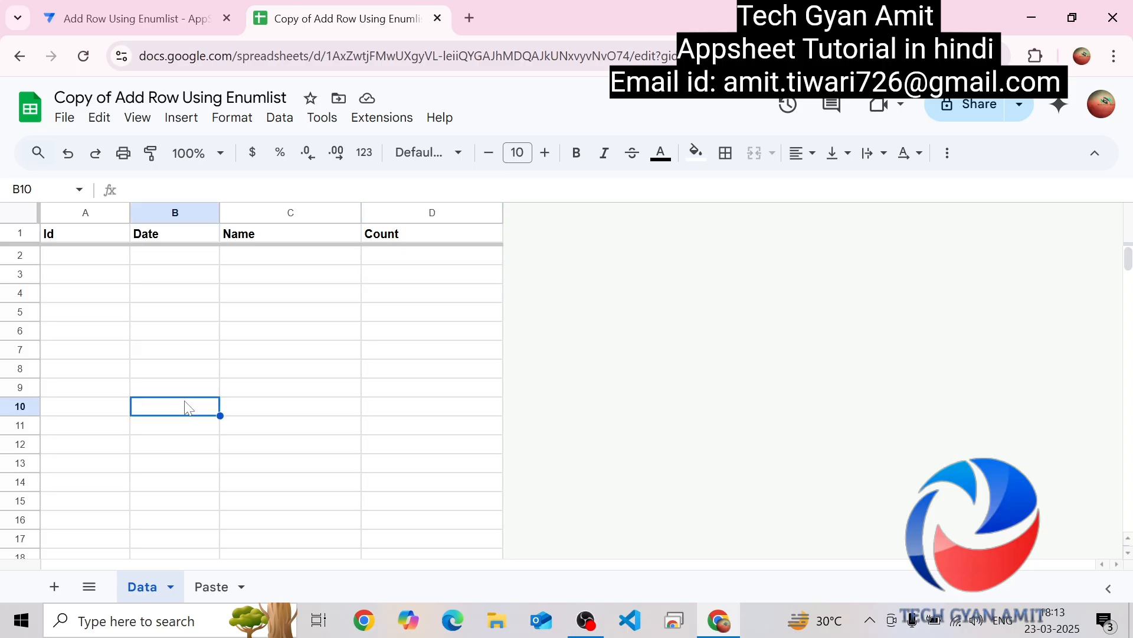
pyautogui.click(211, 299)
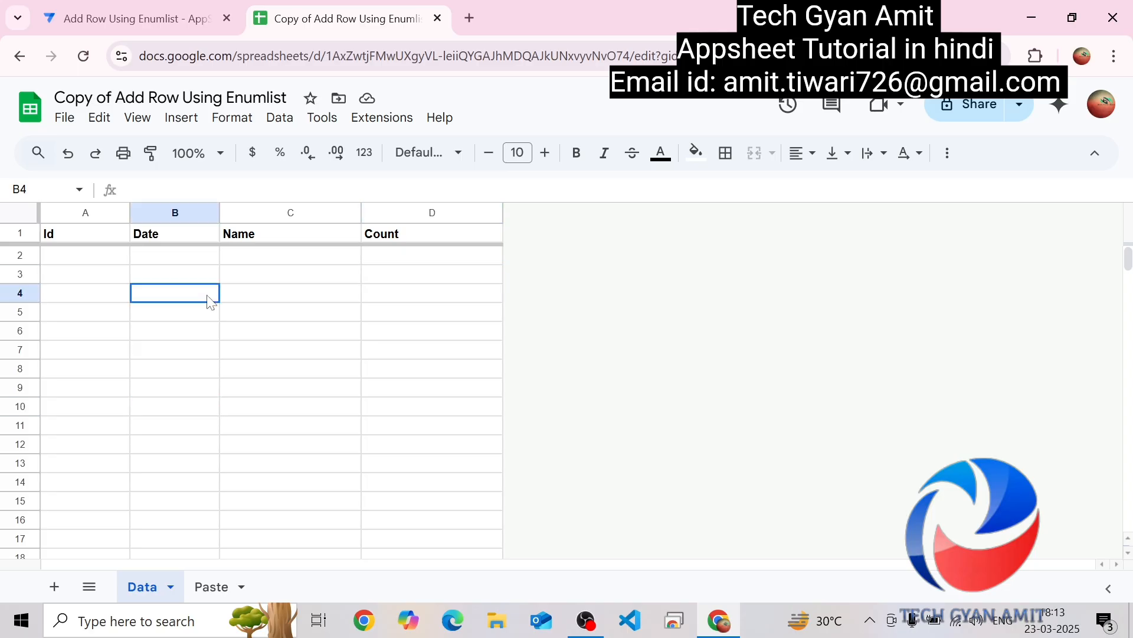
pyautogui.click(287, 298)
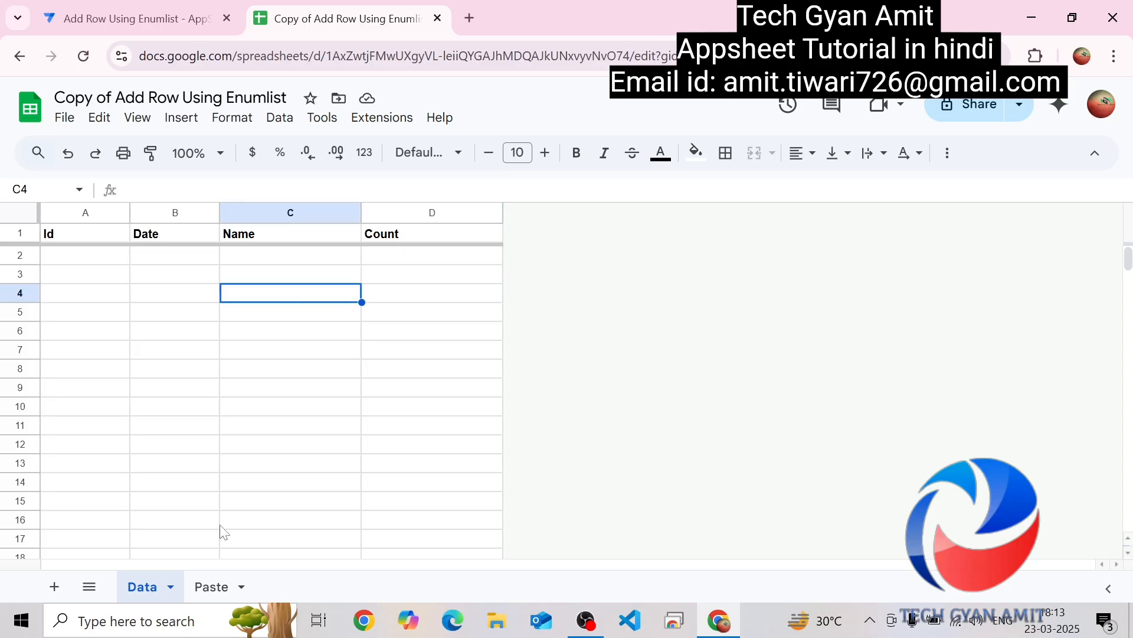
pyautogui.click(211, 586)
pyautogui.click(271, 297)
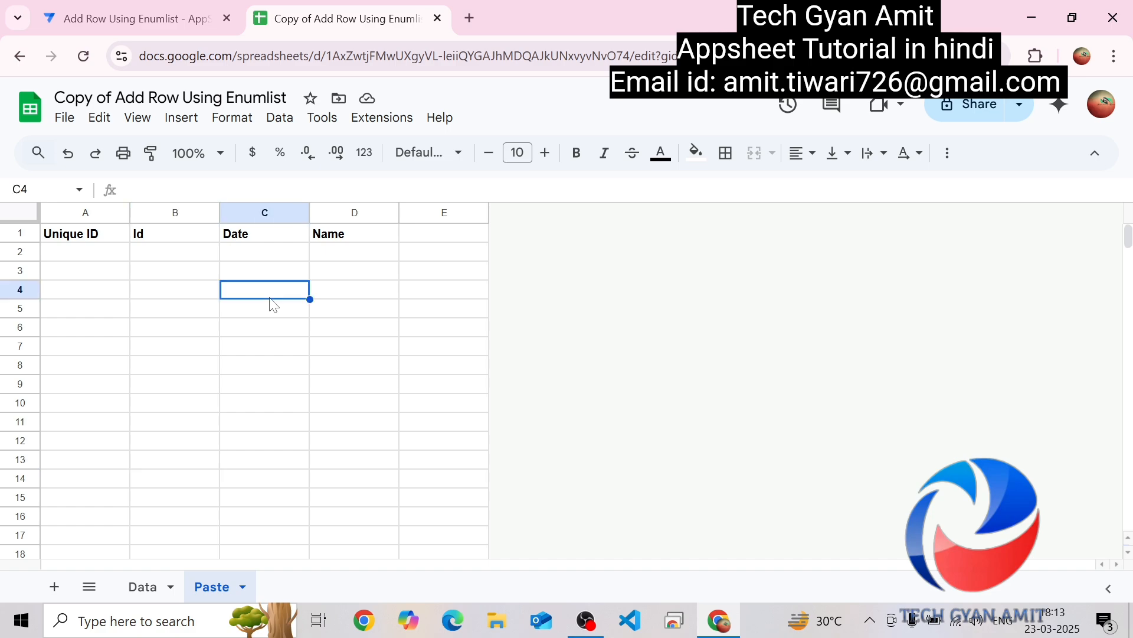
# Create an AppSheet app from the copied spreadsheet, dismiss its welcome dialog and open a new-record form in the preview.
pyautogui.click(392, 126)
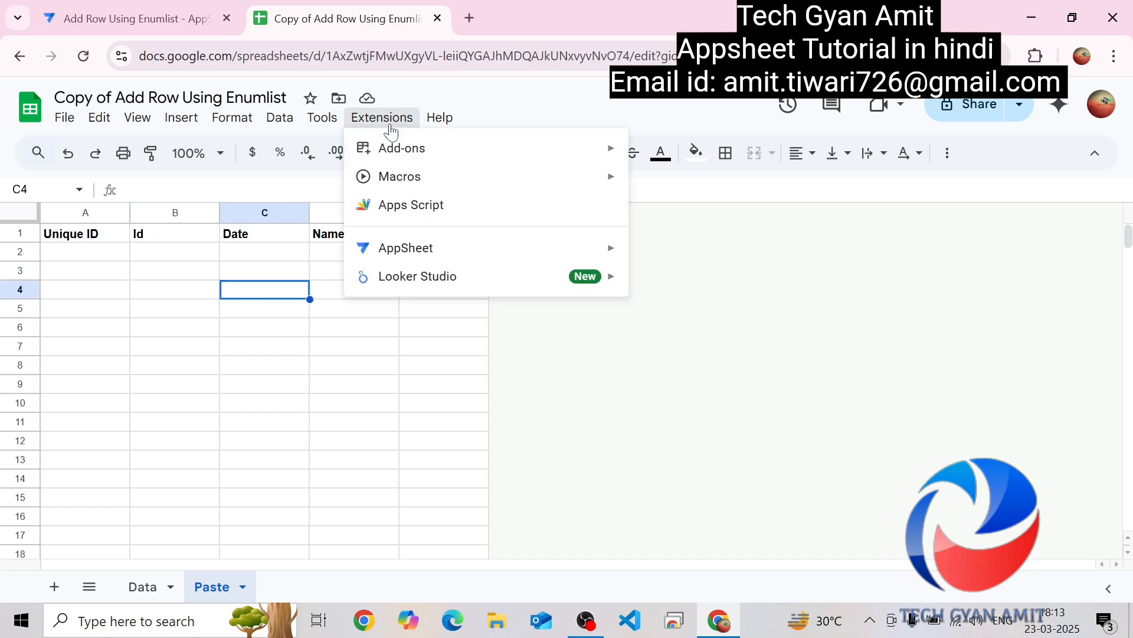
pyautogui.moveTo(403, 253)
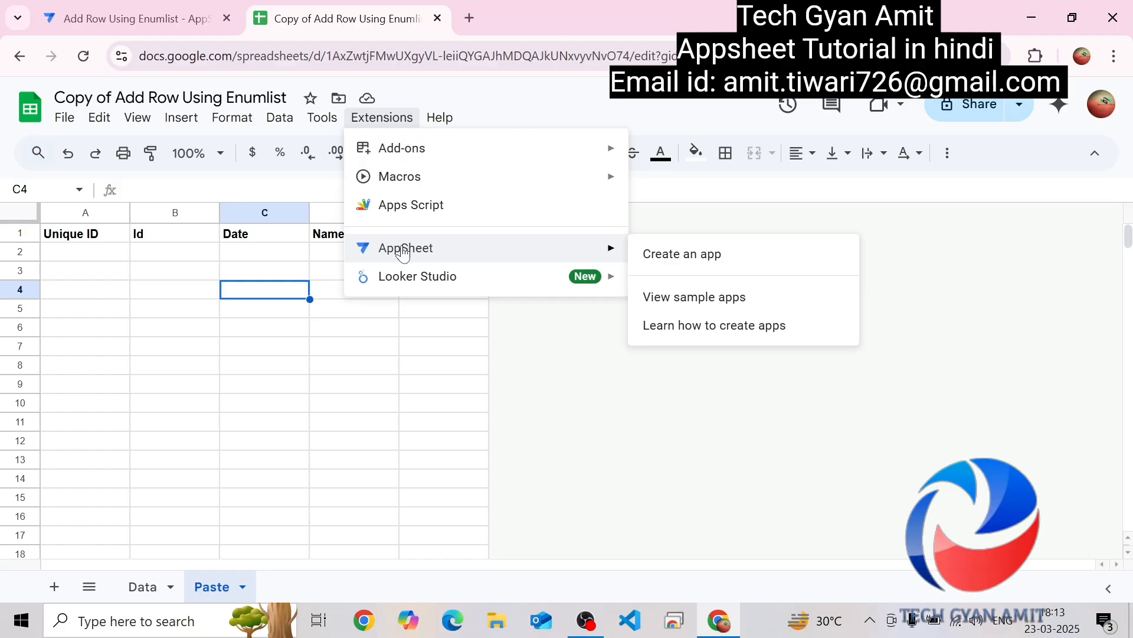
pyautogui.click(689, 267)
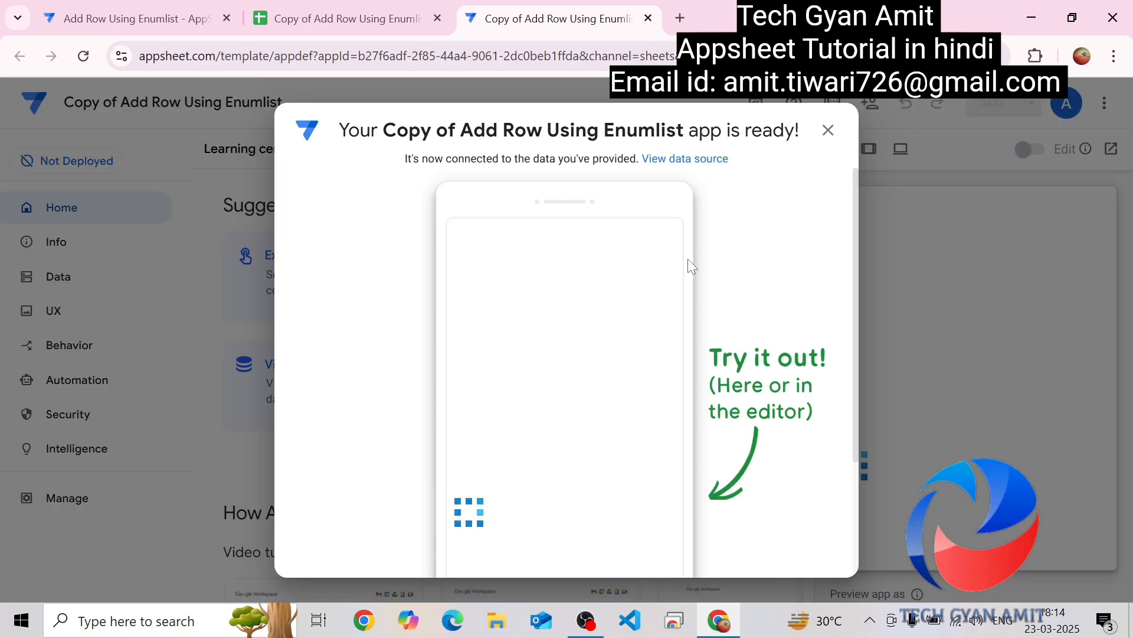
pyautogui.click(828, 130)
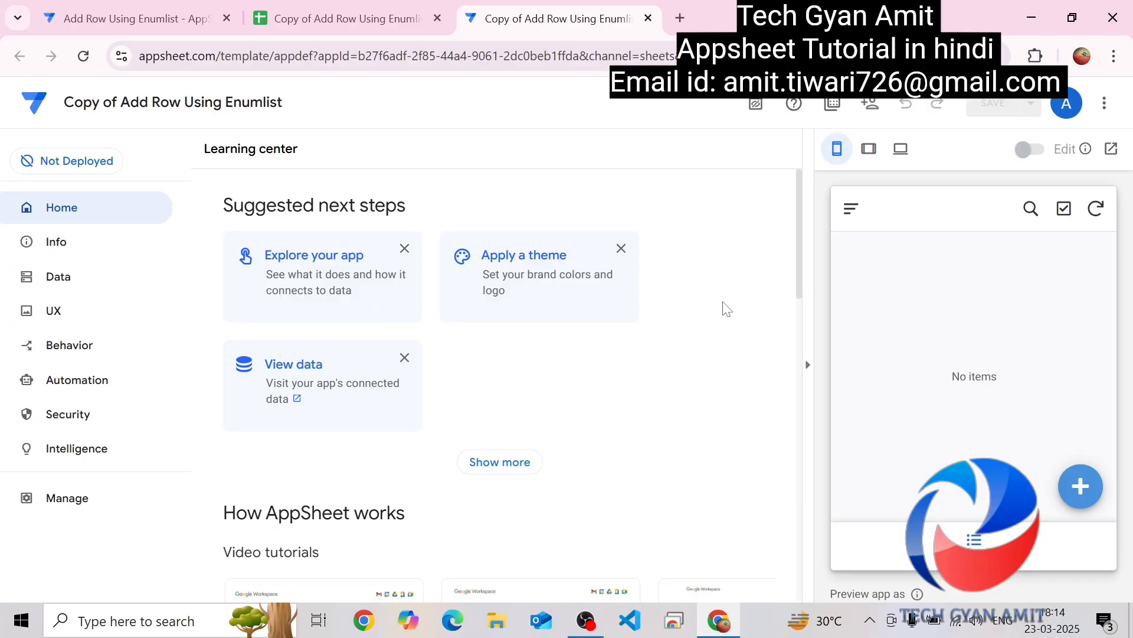
pyautogui.click(1080, 486)
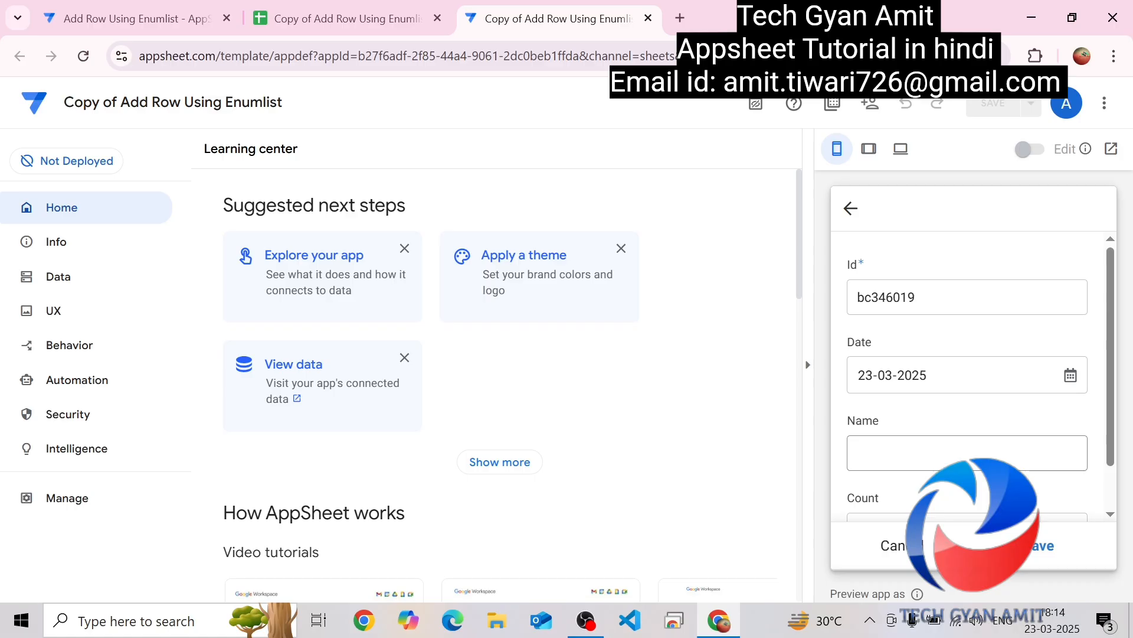
# Add the suggested Paste table to the app's data and save the app.
pyautogui.click(49, 289)
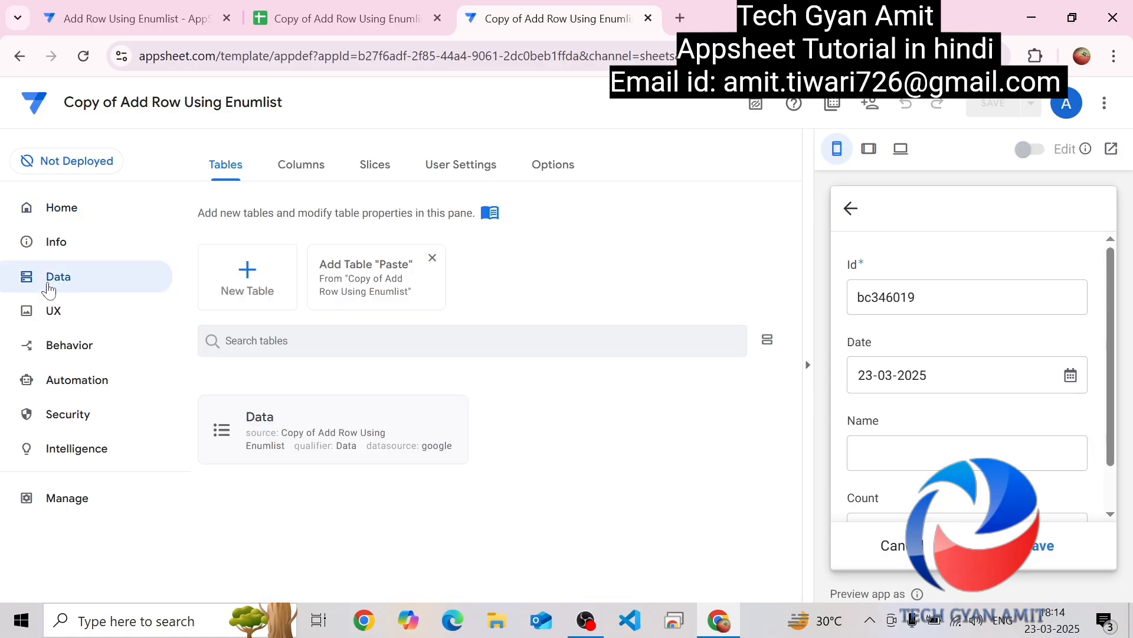
pyautogui.click(375, 288)
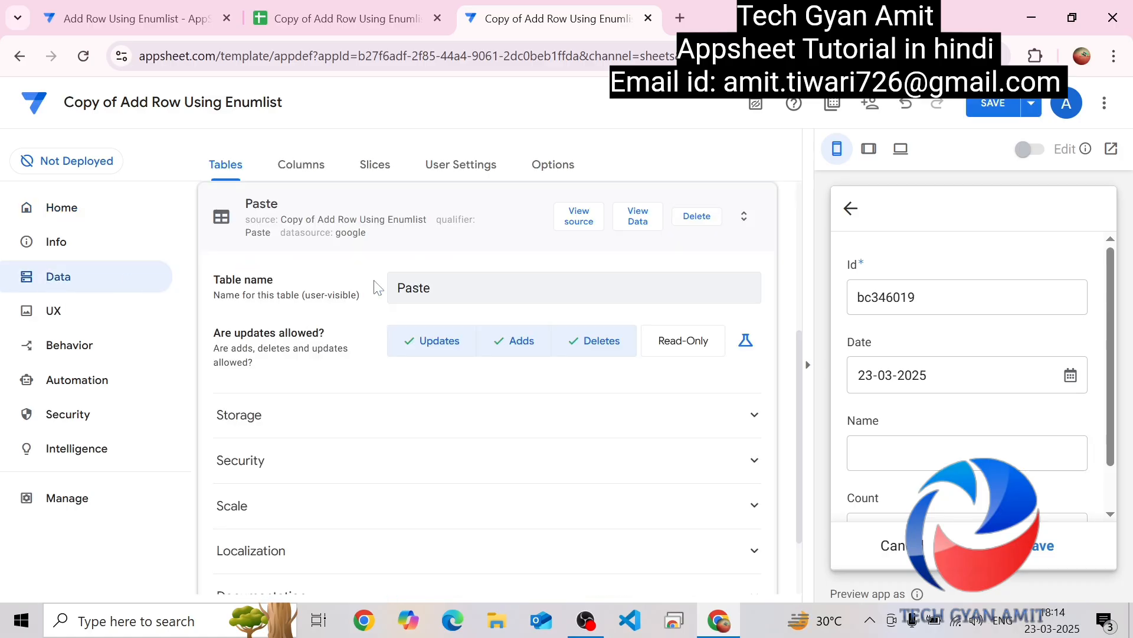
pyautogui.click(374, 223)
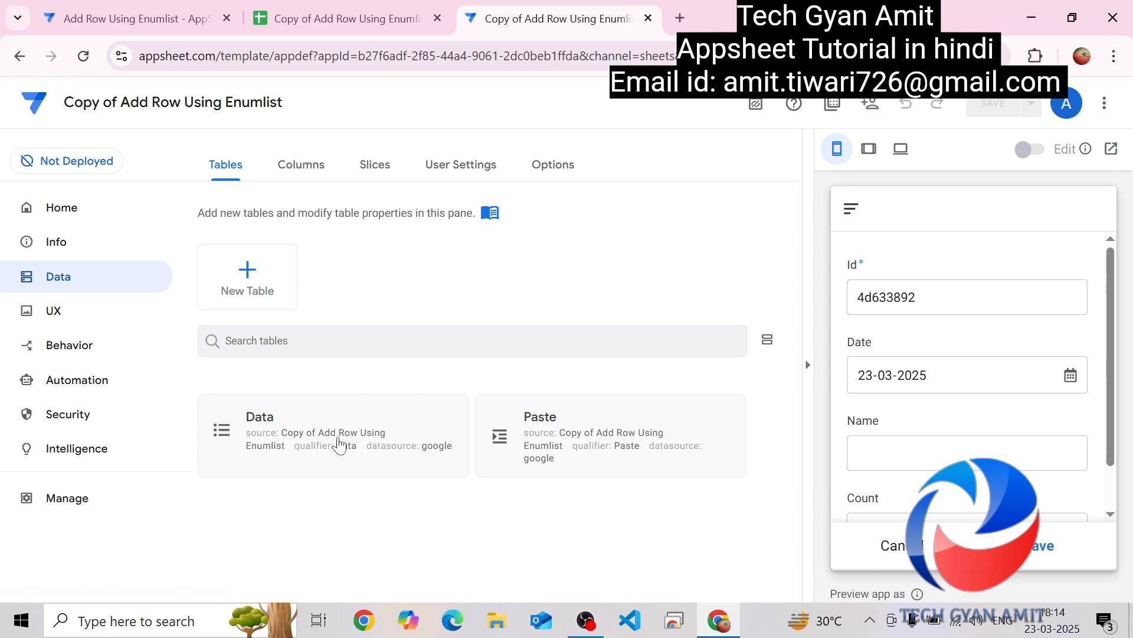
# Change the Paste table's Id column to type Ref with Data as its source table, and save the app.
pyautogui.click(582, 445)
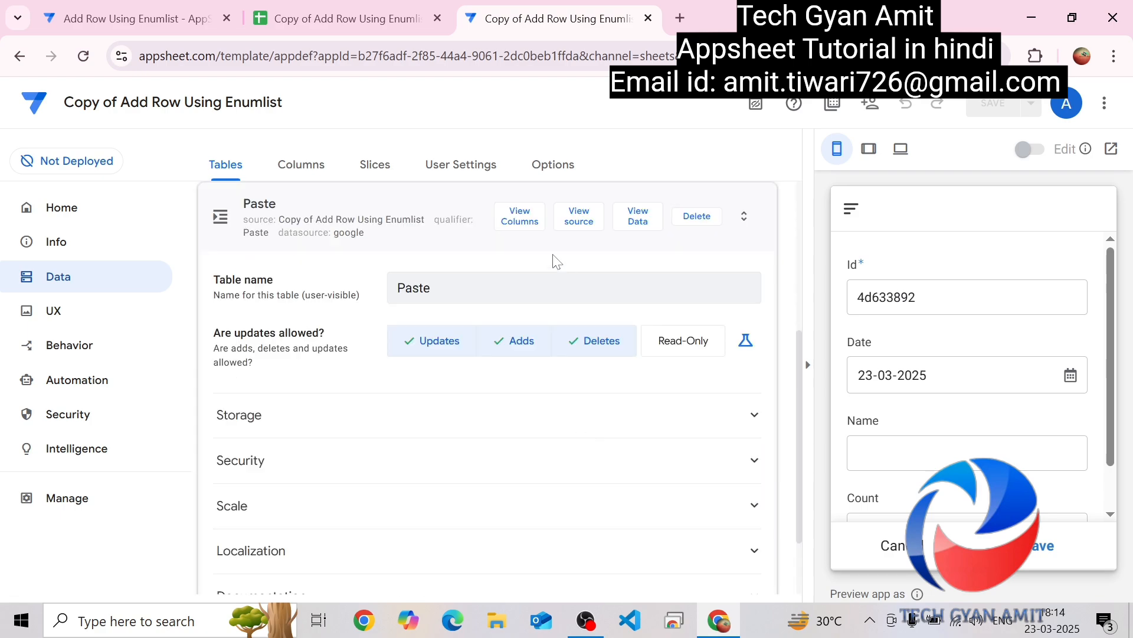
pyautogui.click(521, 221)
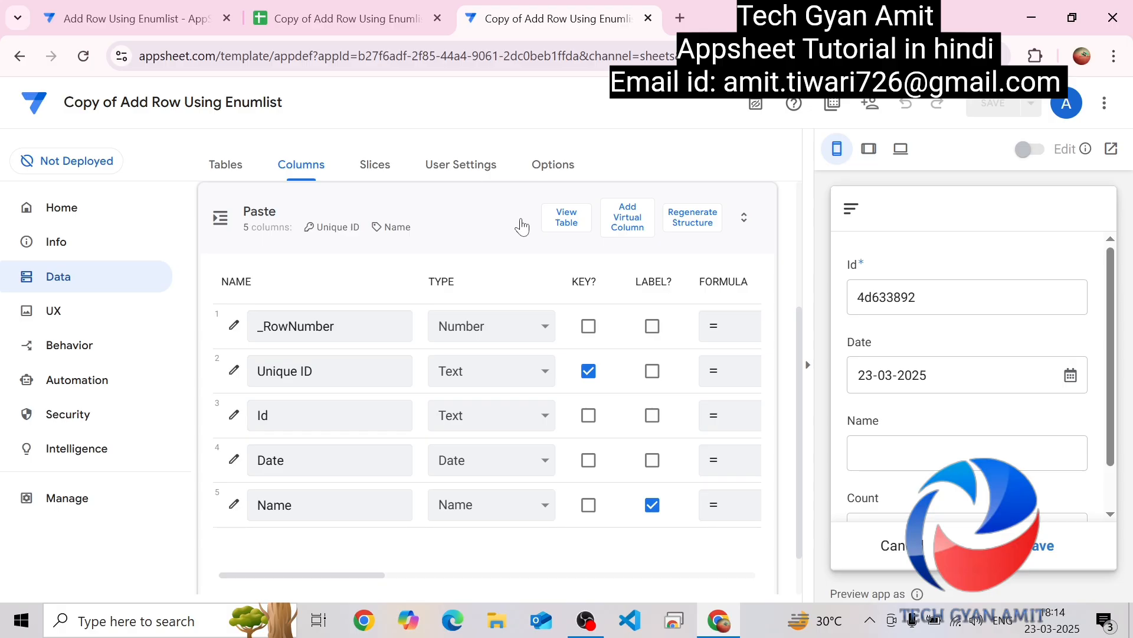
pyautogui.click(473, 429)
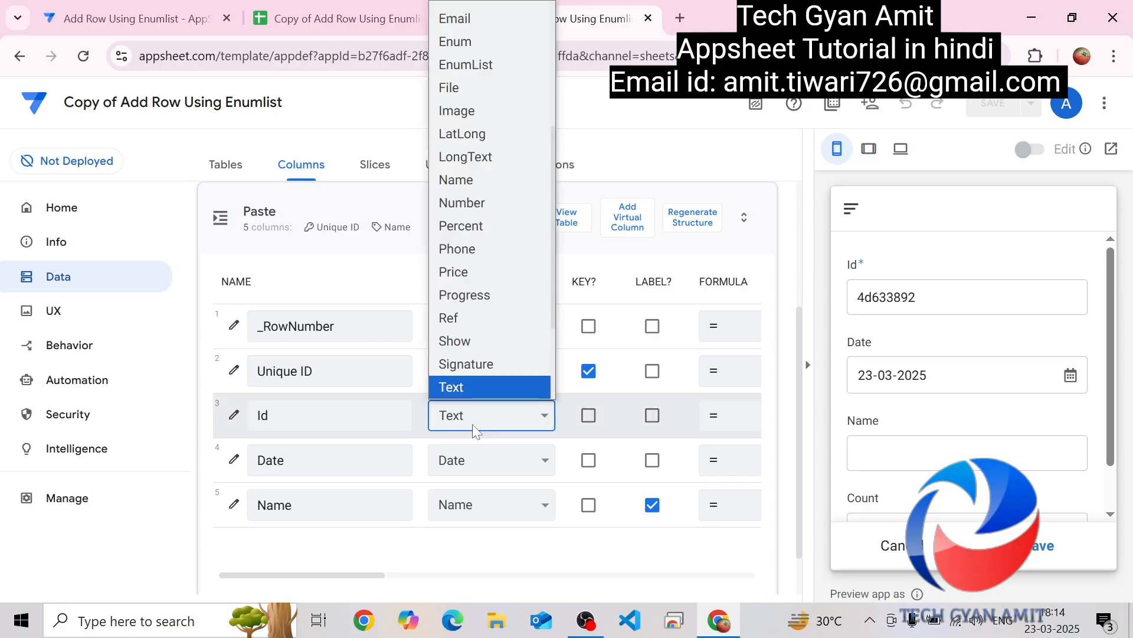
pyautogui.click(458, 319)
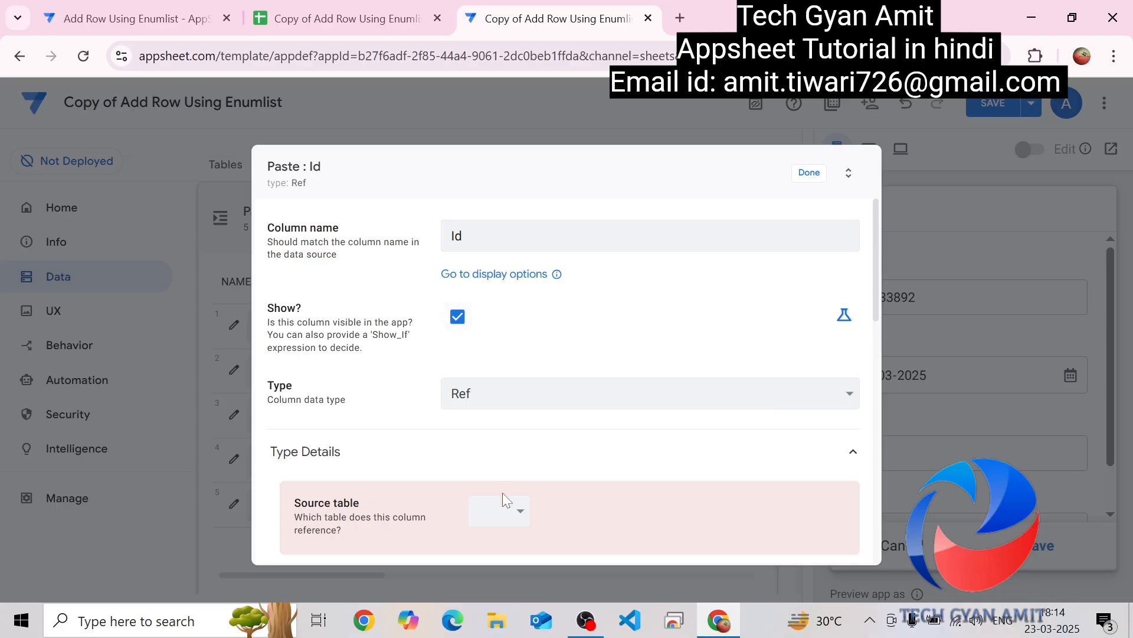
pyautogui.click(507, 510)
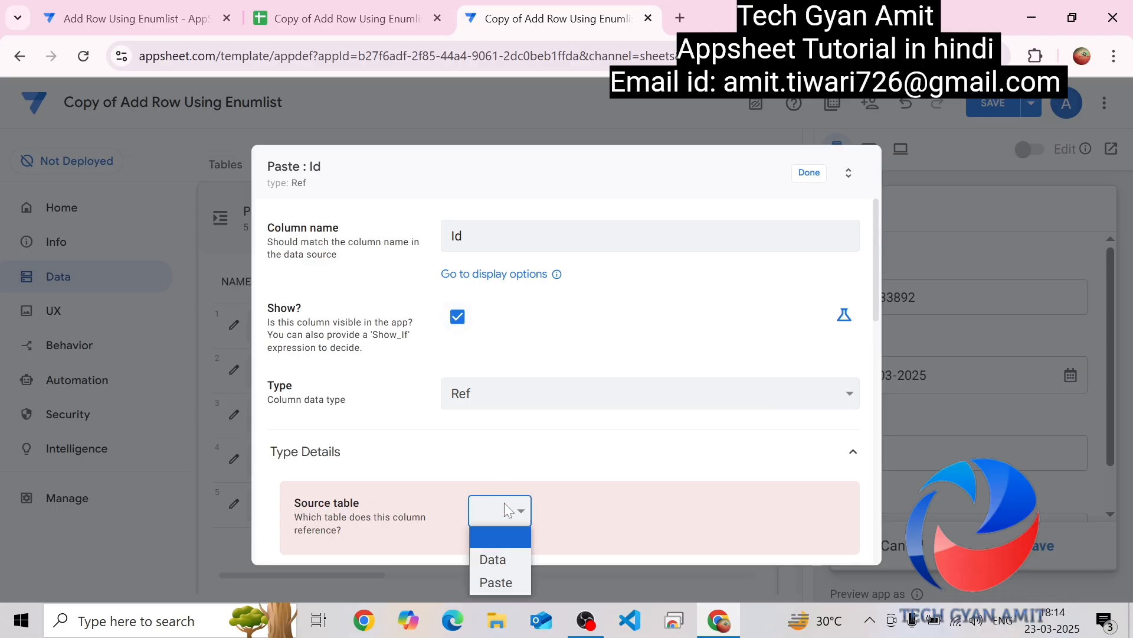
pyautogui.click(494, 560)
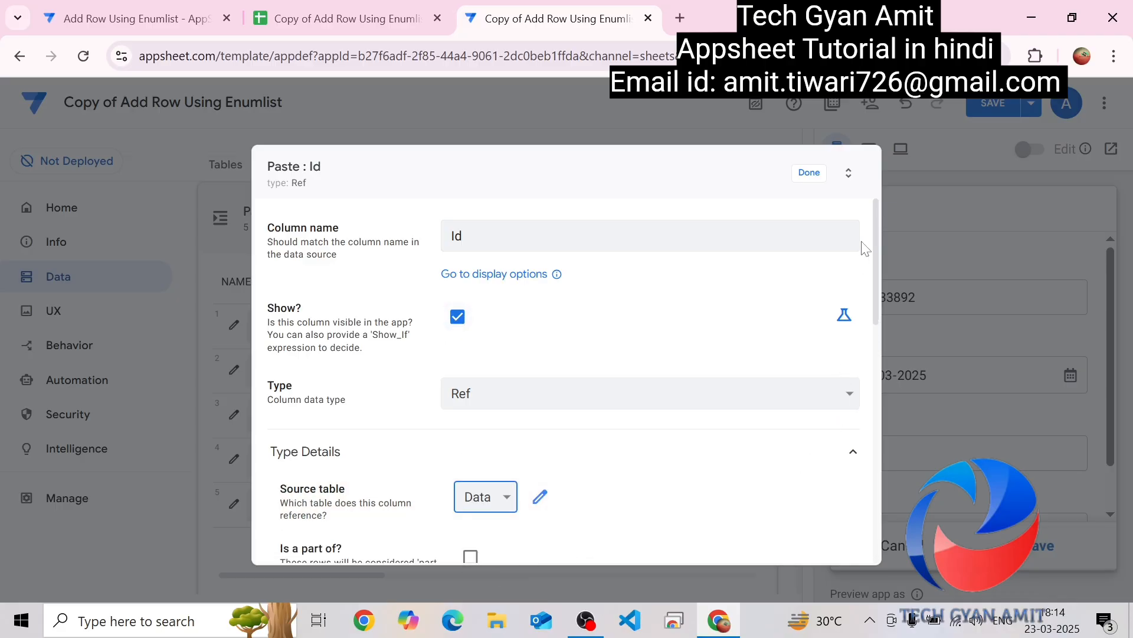
pyautogui.click(809, 173)
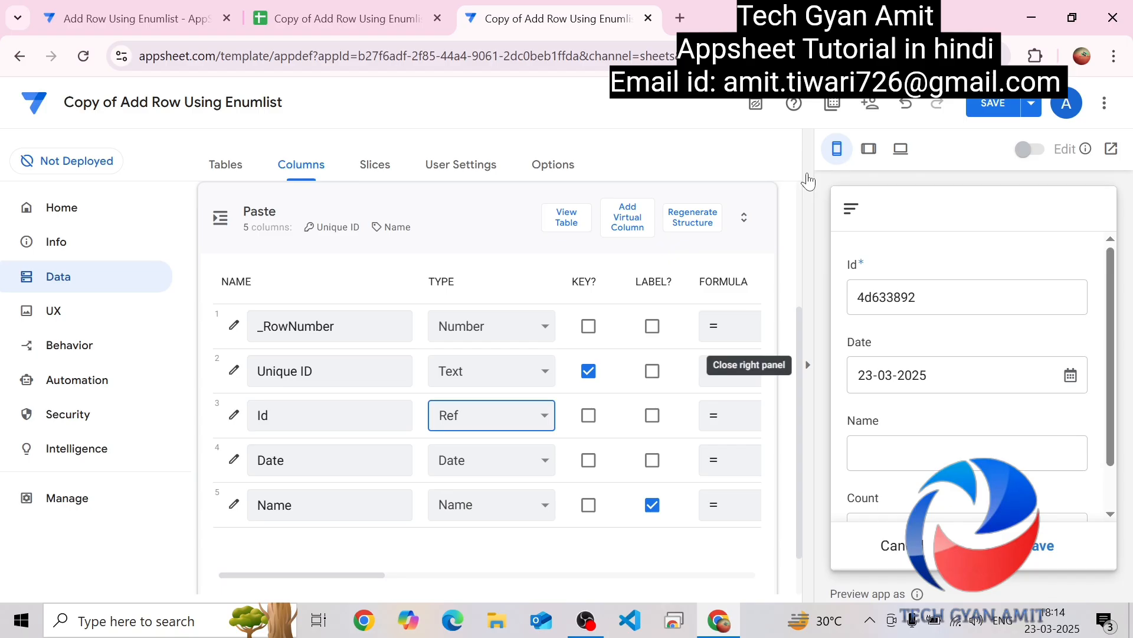
pyautogui.click(993, 104)
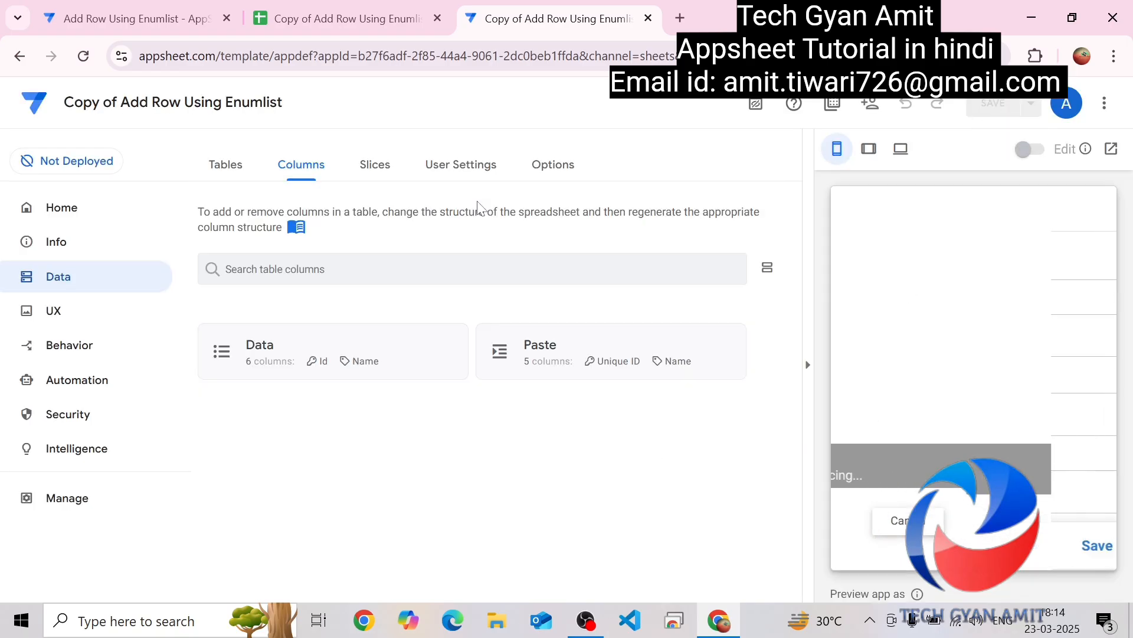
# Examine the app formula of the Related Pastes column in the Data table.
pyautogui.click(305, 344)
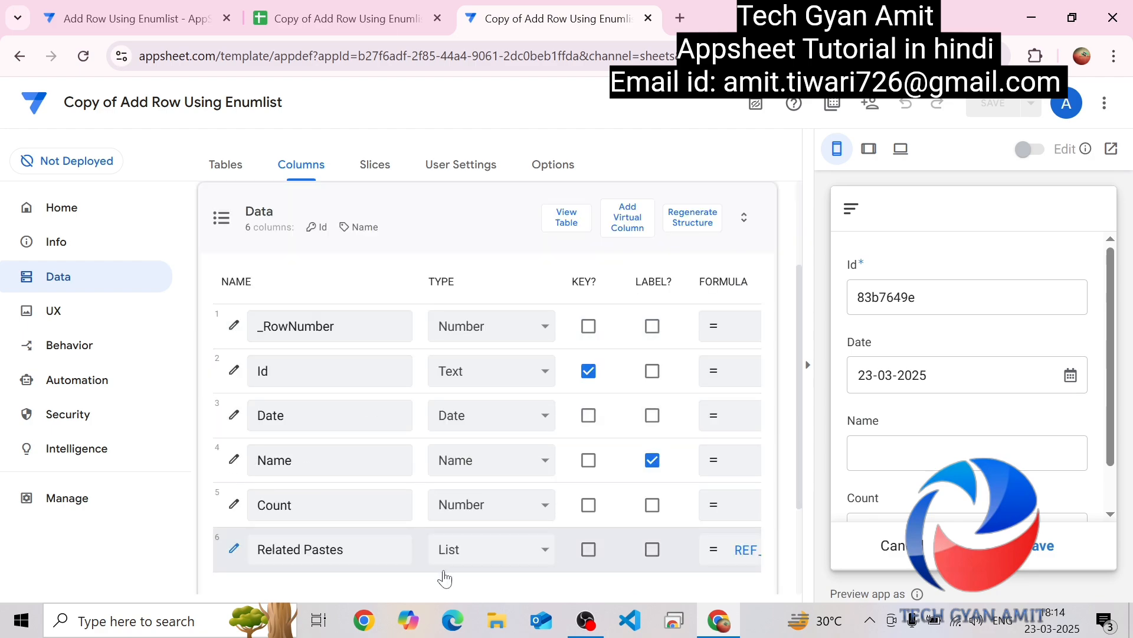
pyautogui.click(743, 554)
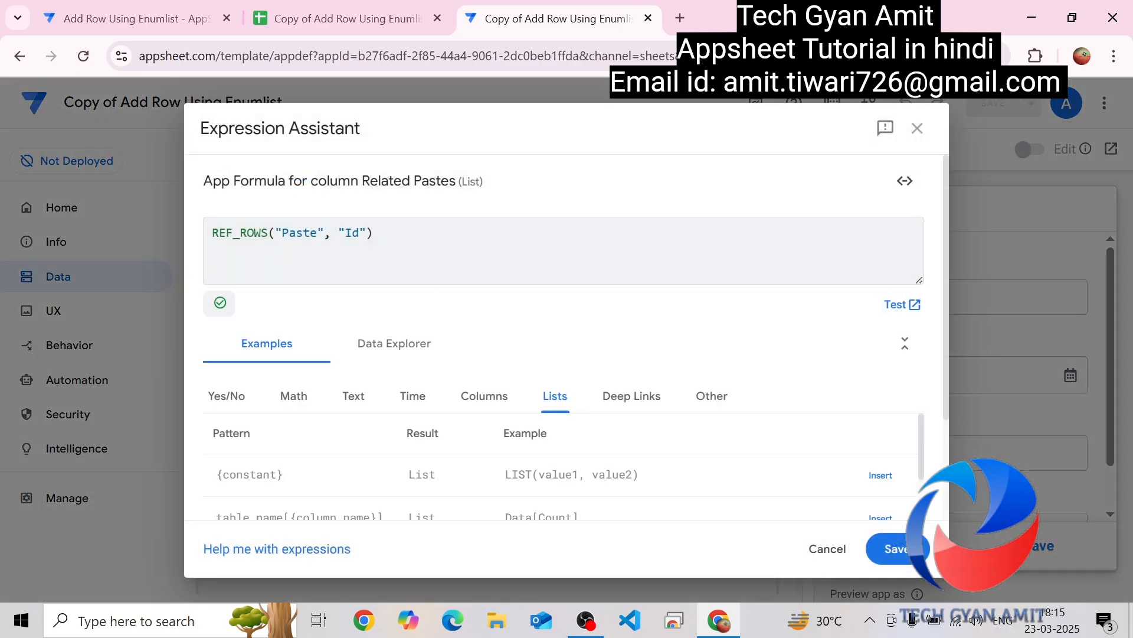
pyautogui.click(892, 552)
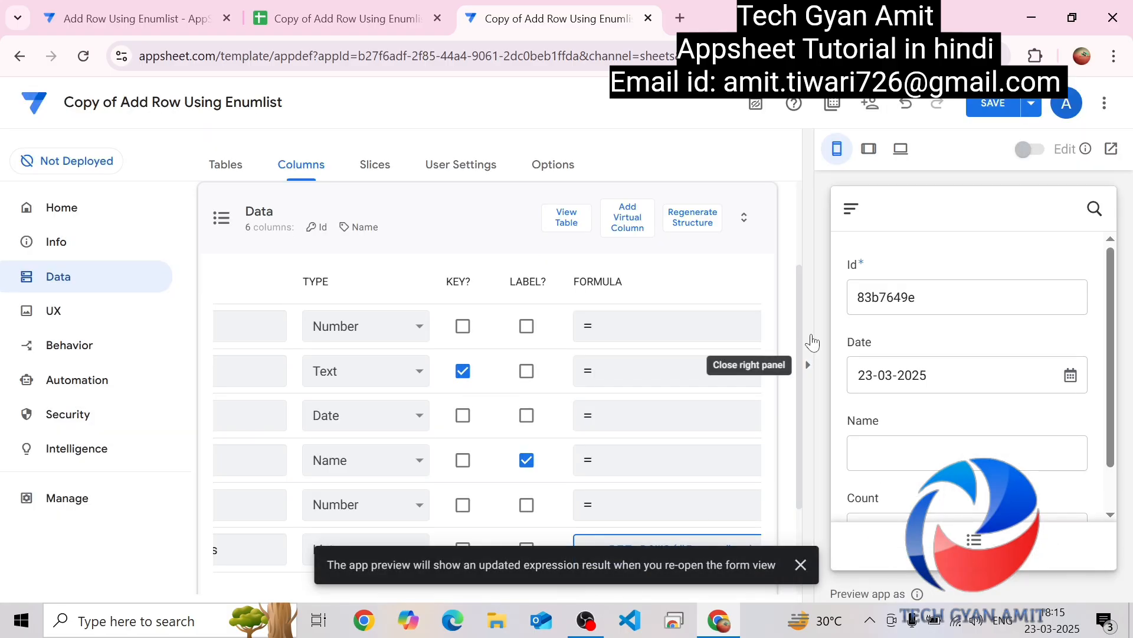
pyautogui.scroll(-3, 798, 402)
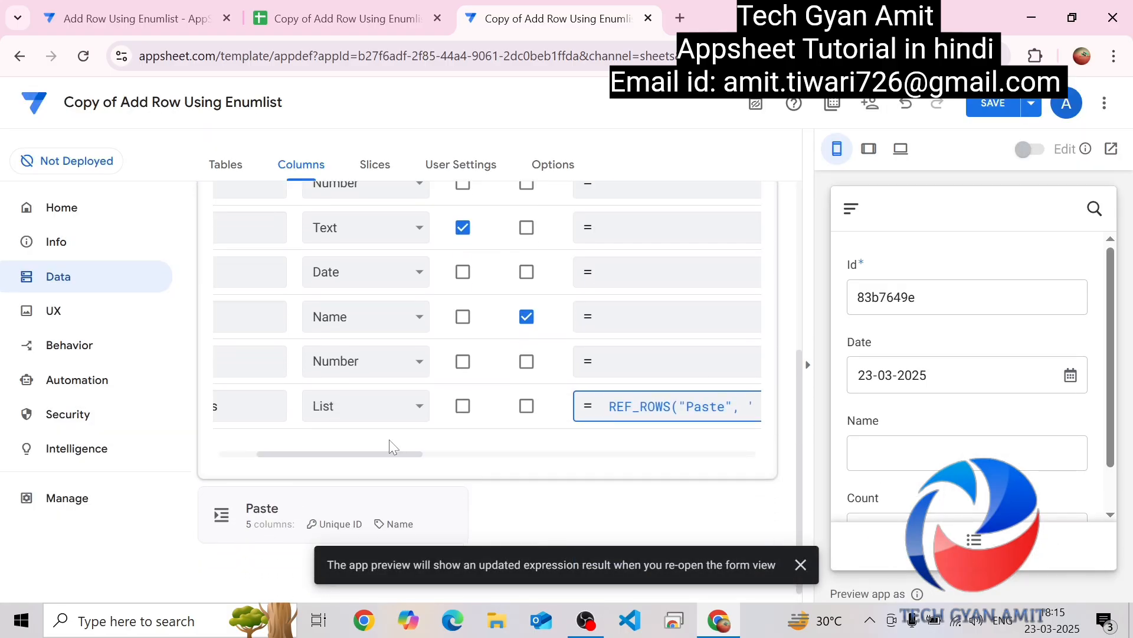
pyautogui.moveTo(385, 458); pyautogui.dragTo(267, 461)
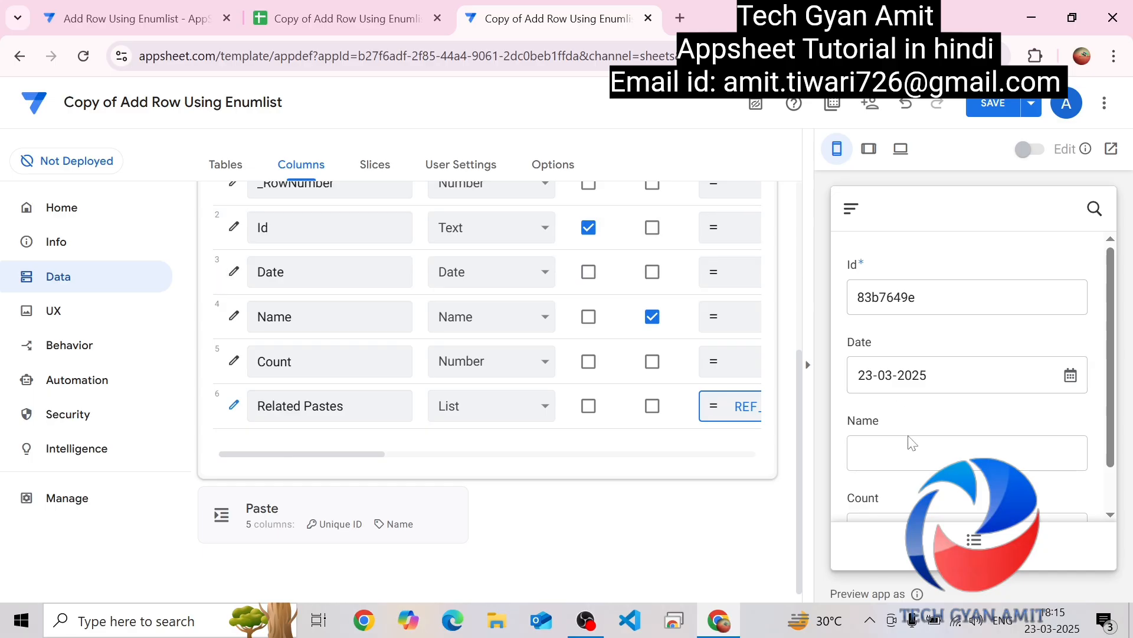
# Change the type of the Data table's Name column to EnumList.
pyautogui.click(234, 316)
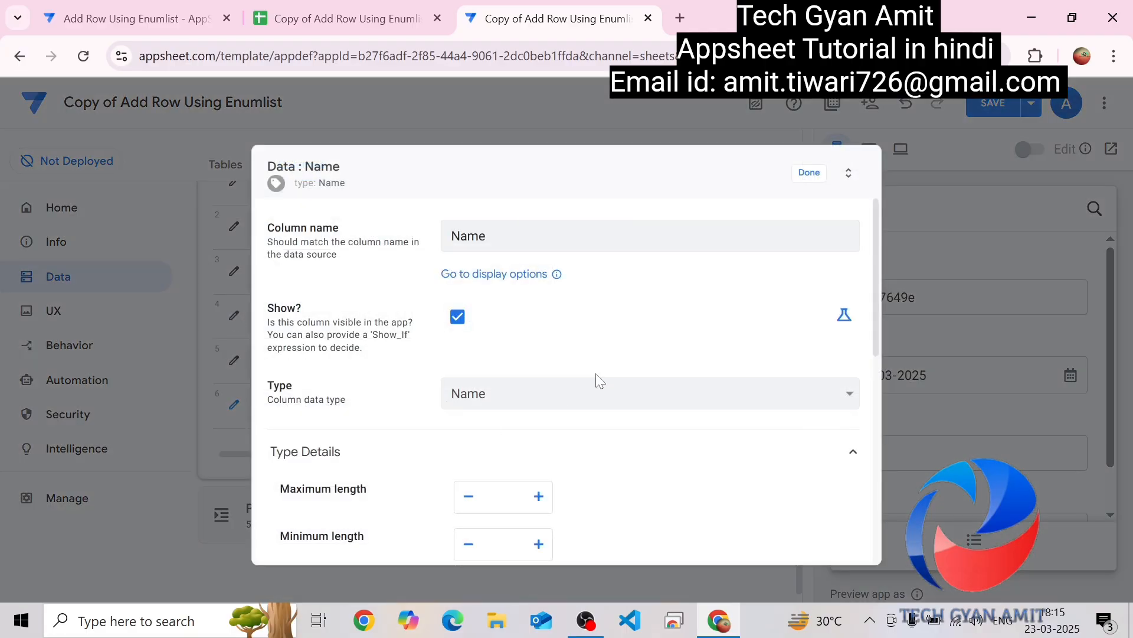
pyautogui.click(587, 397)
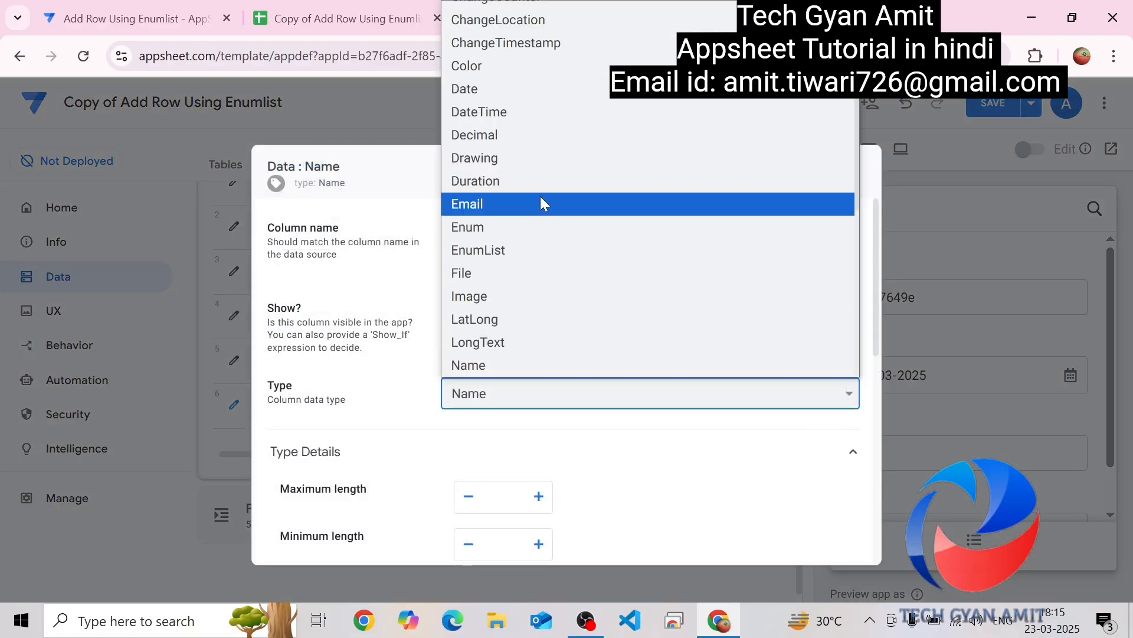
pyautogui.click(480, 257)
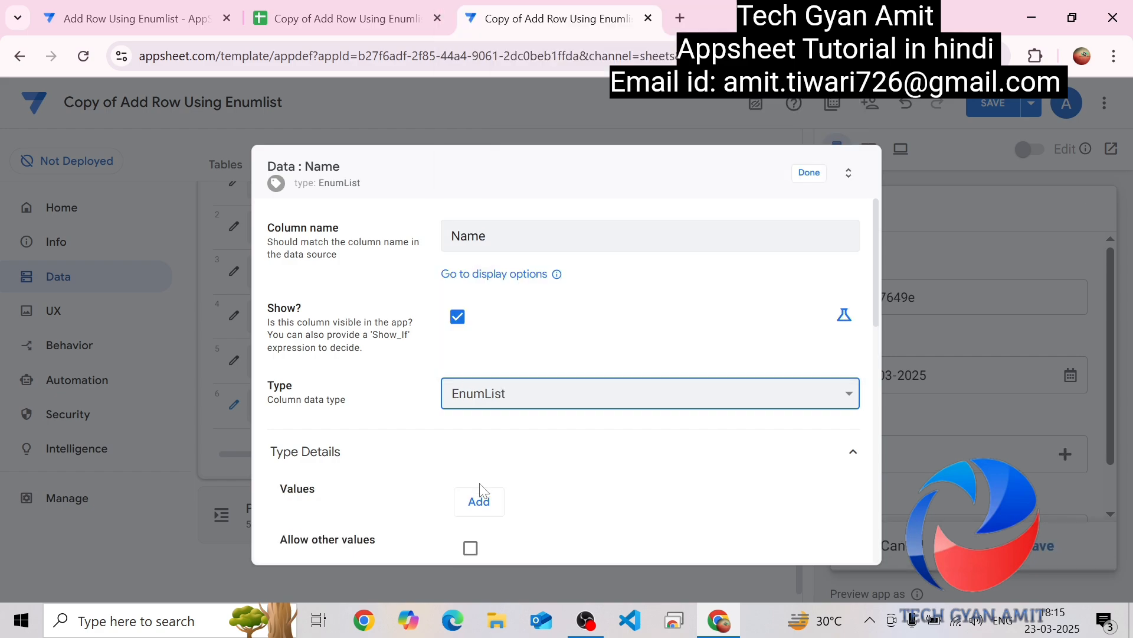
# Add the values Apple, Litchi, Kiwi, Lemon and Grapes to the Name column's list and save the app.
pyautogui.click(480, 502)
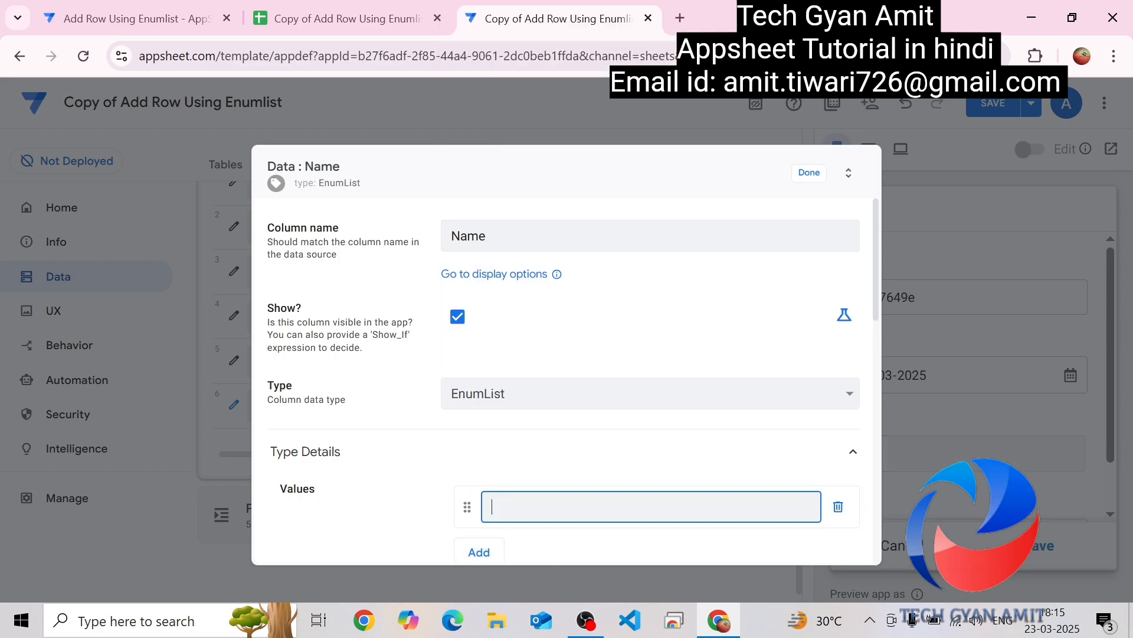
pyautogui.write('Apple')
pyautogui.moveTo(876, 310); pyautogui.dragTo(879, 397)
pyautogui.click(490, 301)
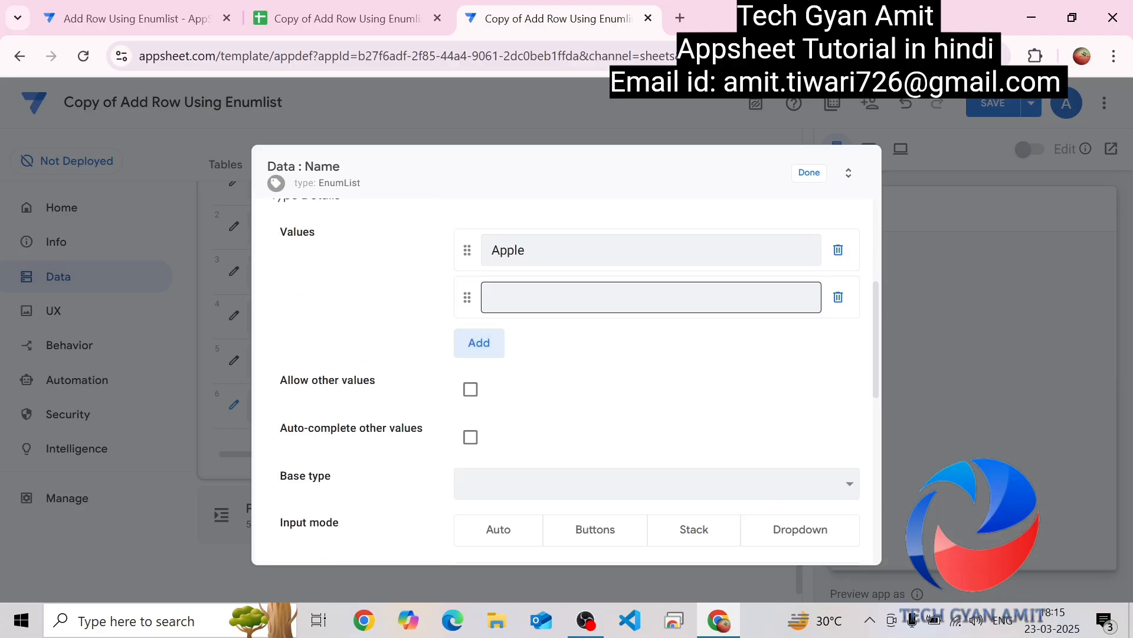
pyautogui.write('Litchi')
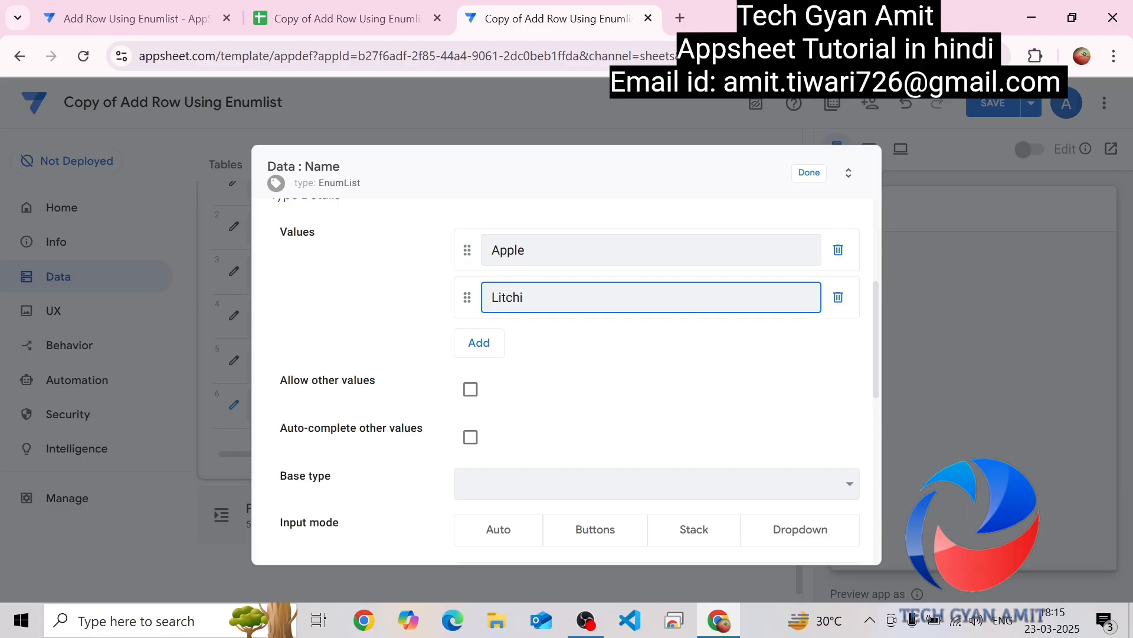
pyautogui.click(479, 342)
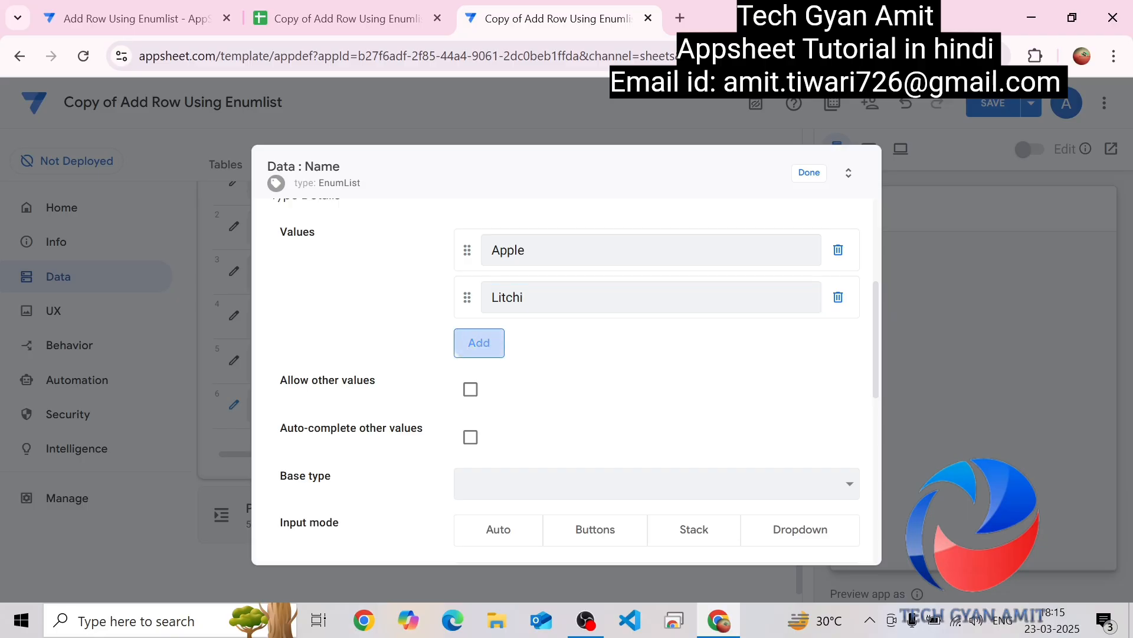
pyautogui.write('Kiwi')
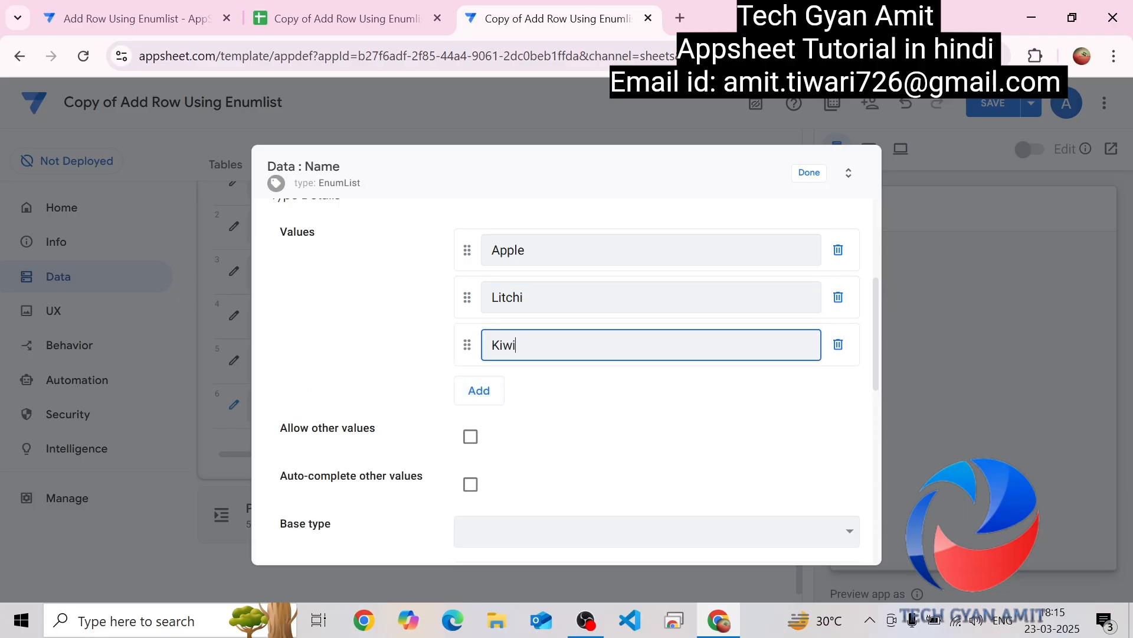
pyautogui.click(481, 401)
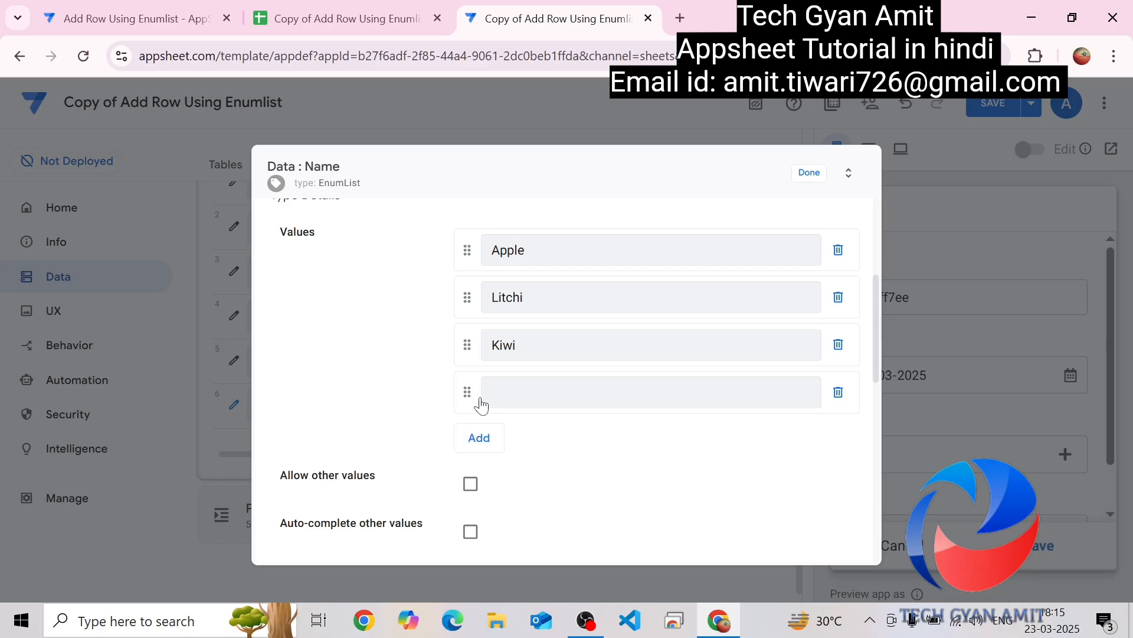
pyautogui.write('Lemon')
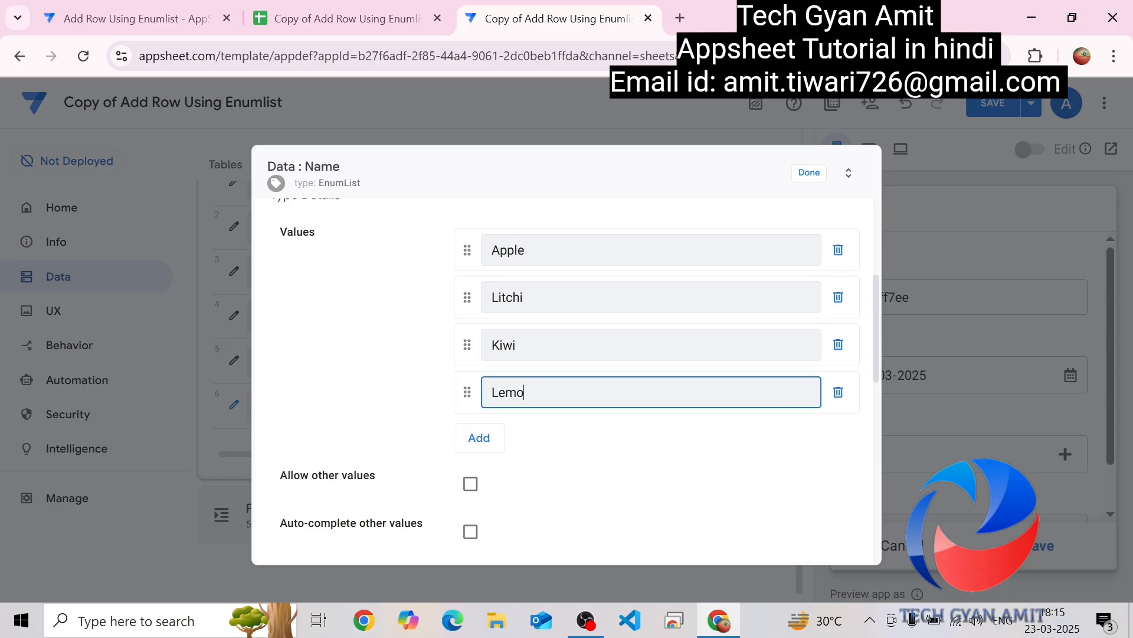
pyautogui.click(483, 442)
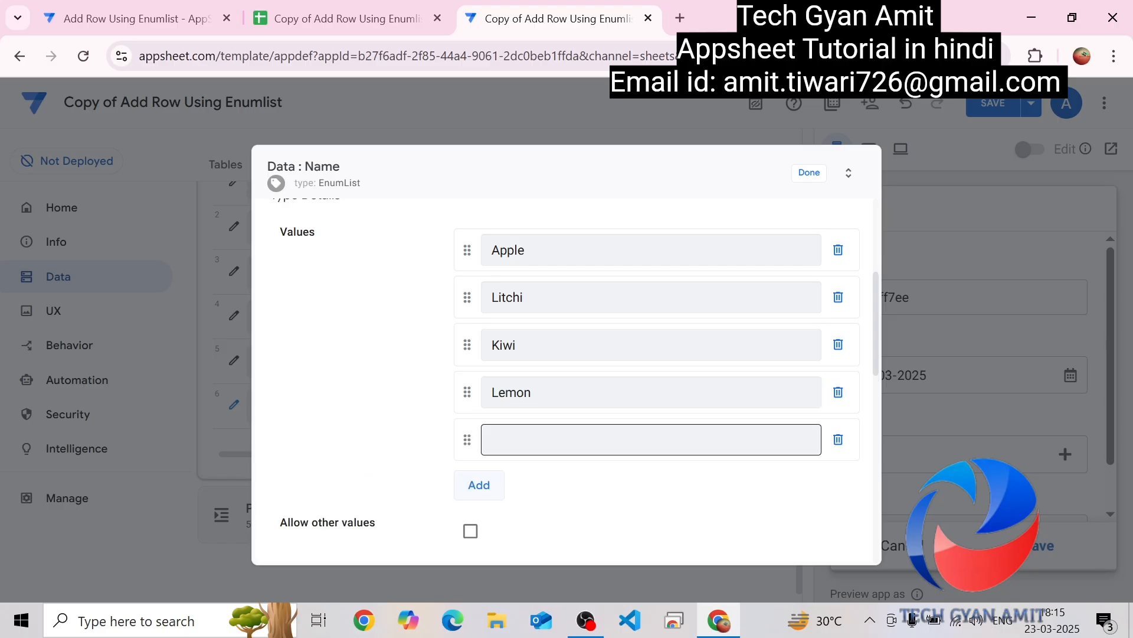
pyautogui.write('Grapes')
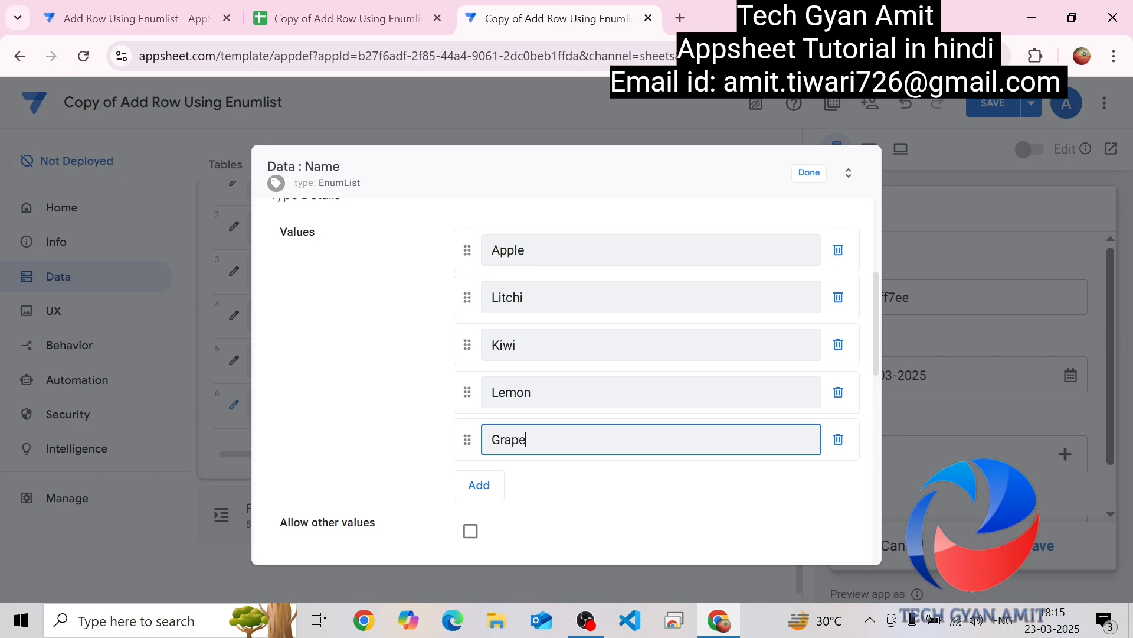
pyautogui.click(560, 483)
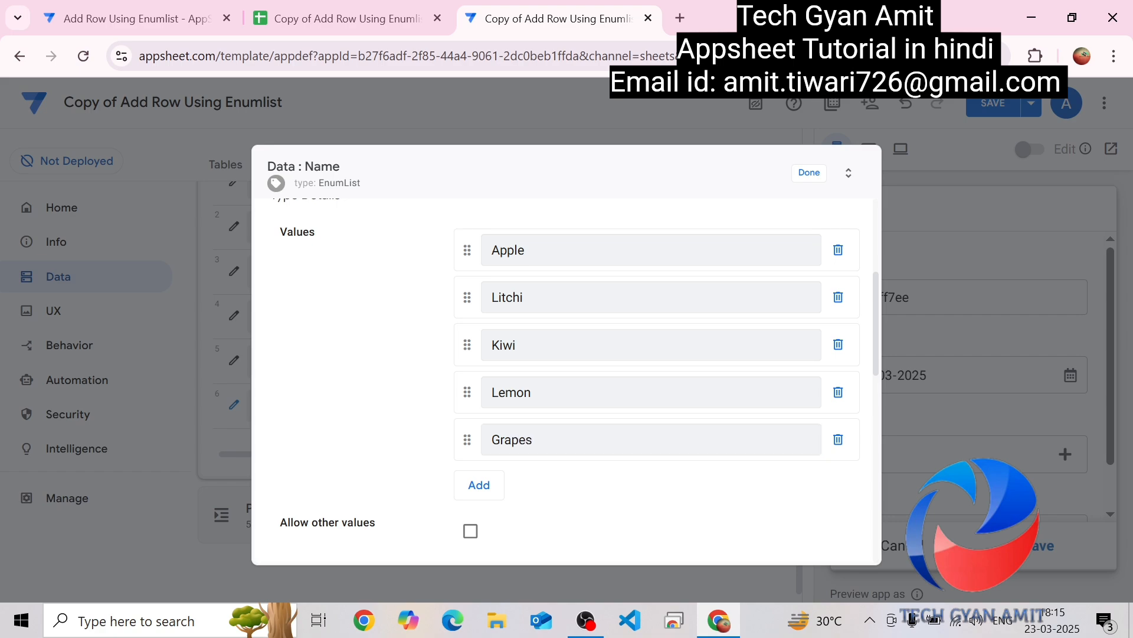
pyautogui.click(810, 173)
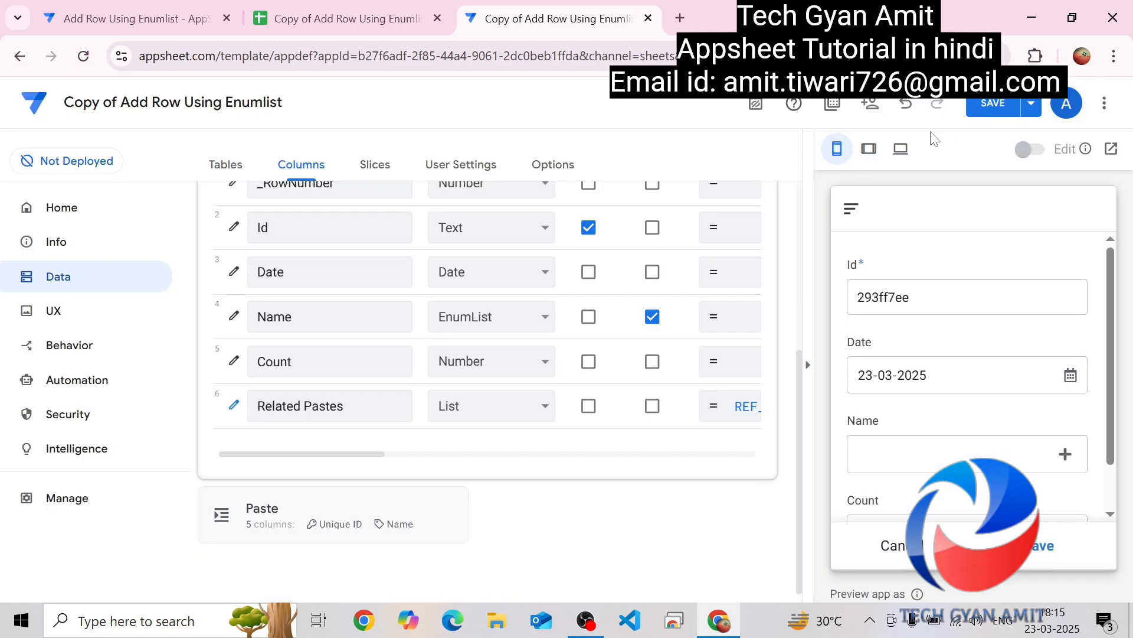
pyautogui.click(992, 116)
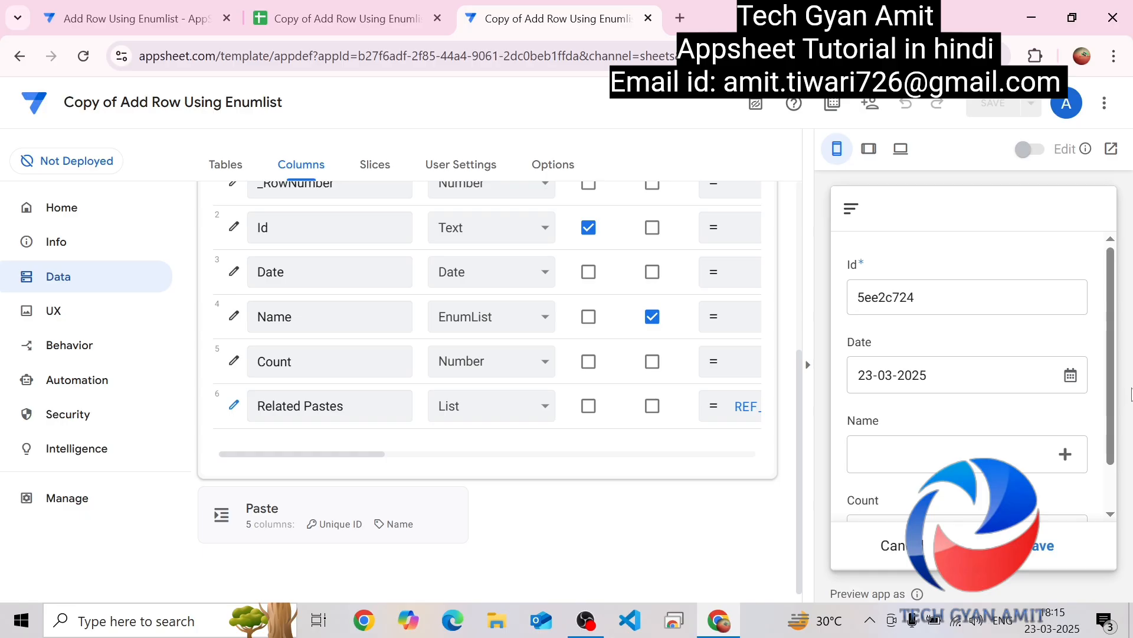
# Compare the Count field in the preview form with the Count column of the Data sheet in the copied Google spreadsheet.
pyautogui.scroll(-1, 1110, 454)
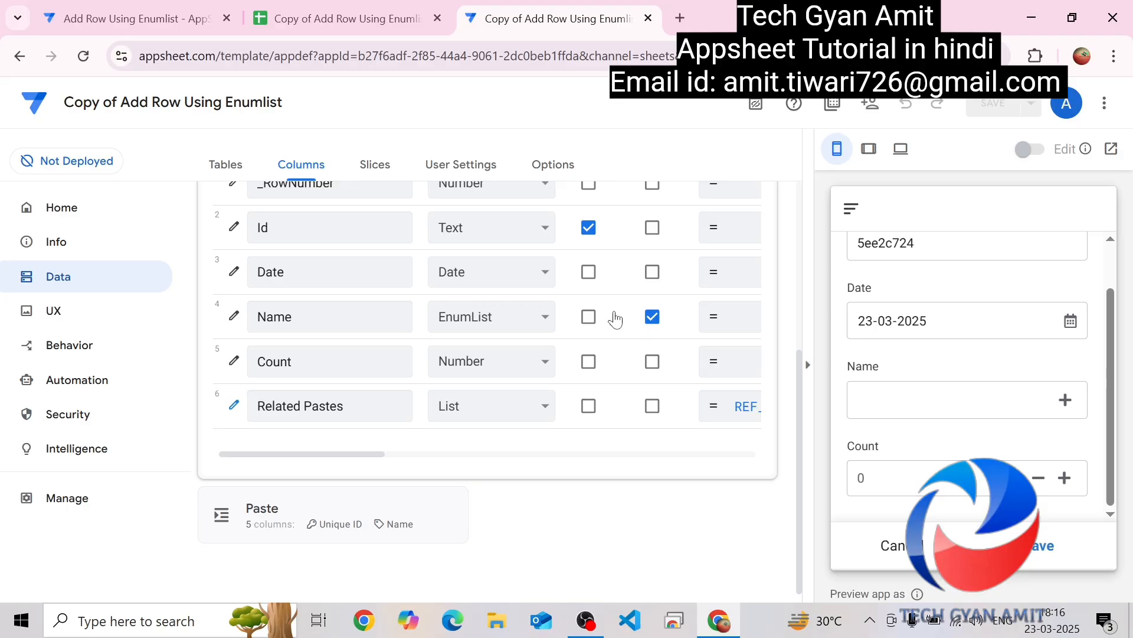
pyautogui.click(308, 22)
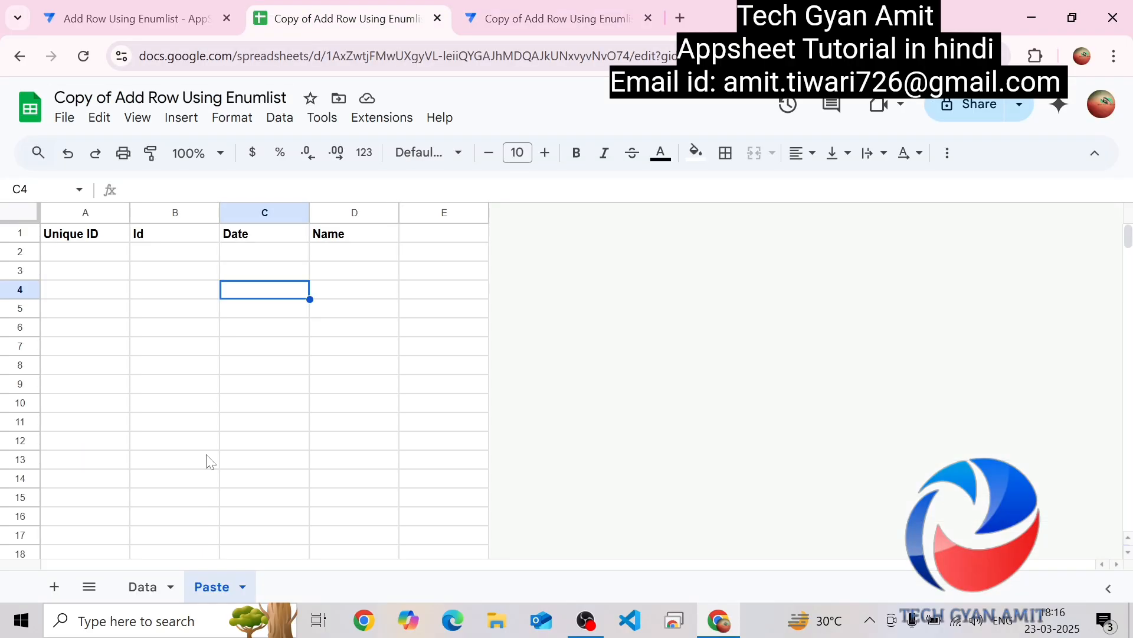
pyautogui.click(150, 586)
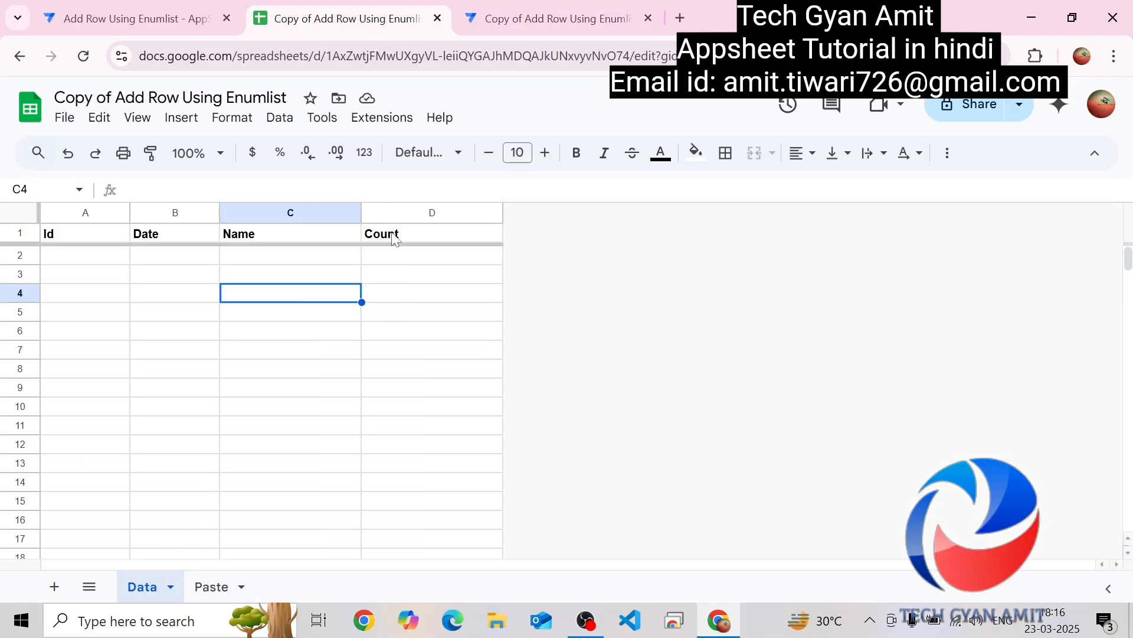
pyautogui.click(422, 263)
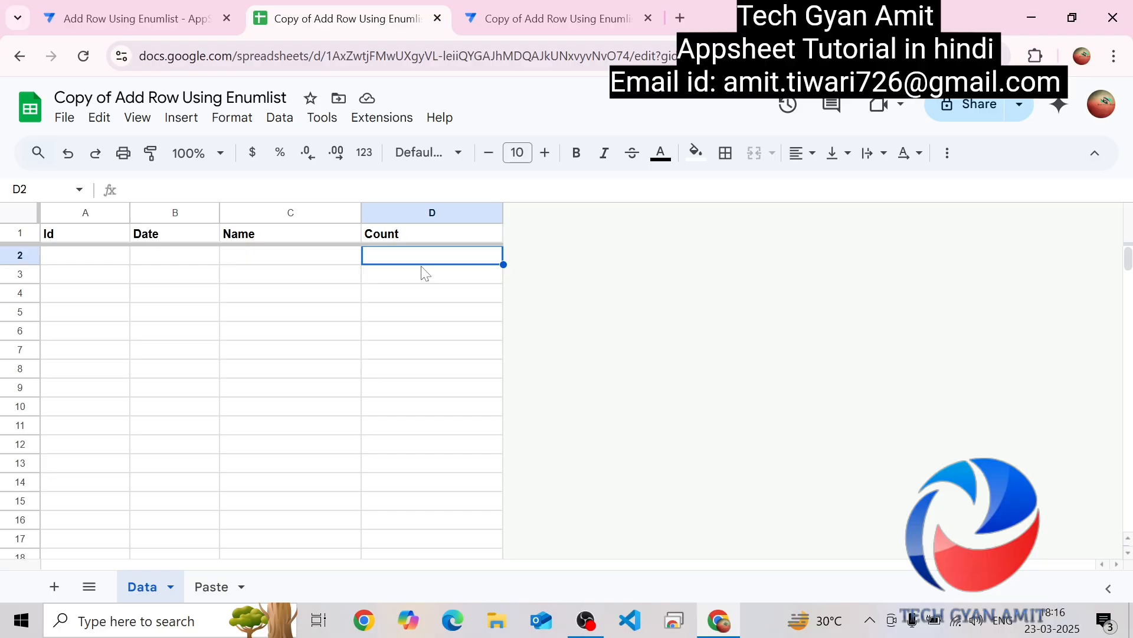
# Switch back to the AppSheet editor and check the choices offered for Name in the preview form, selecting none.
pyautogui.click(552, 21)
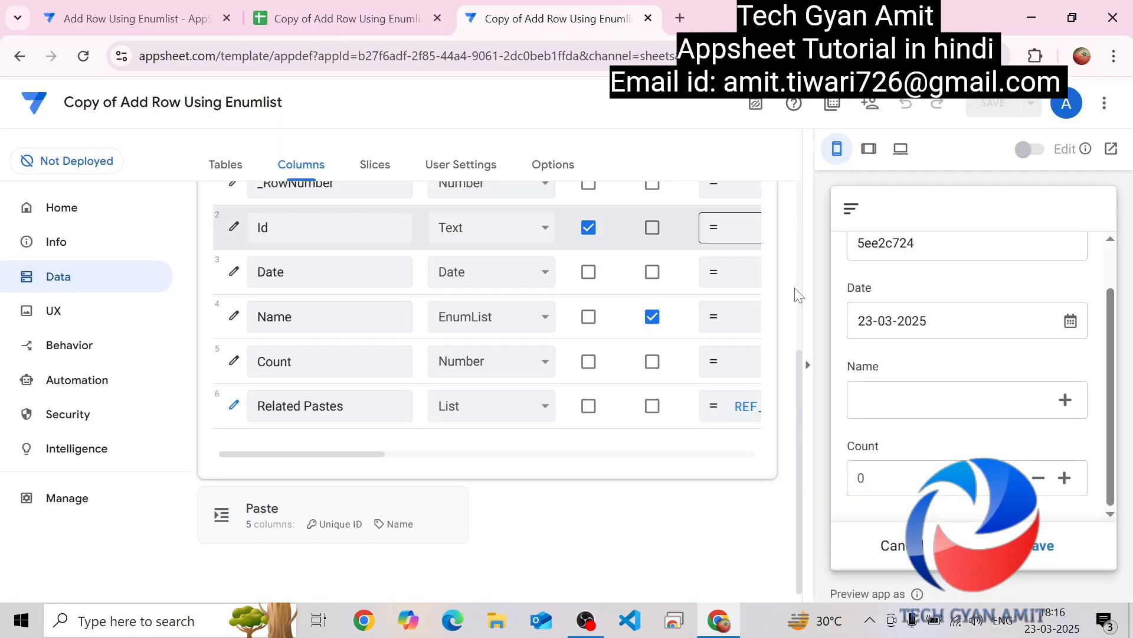
pyautogui.click(971, 410)
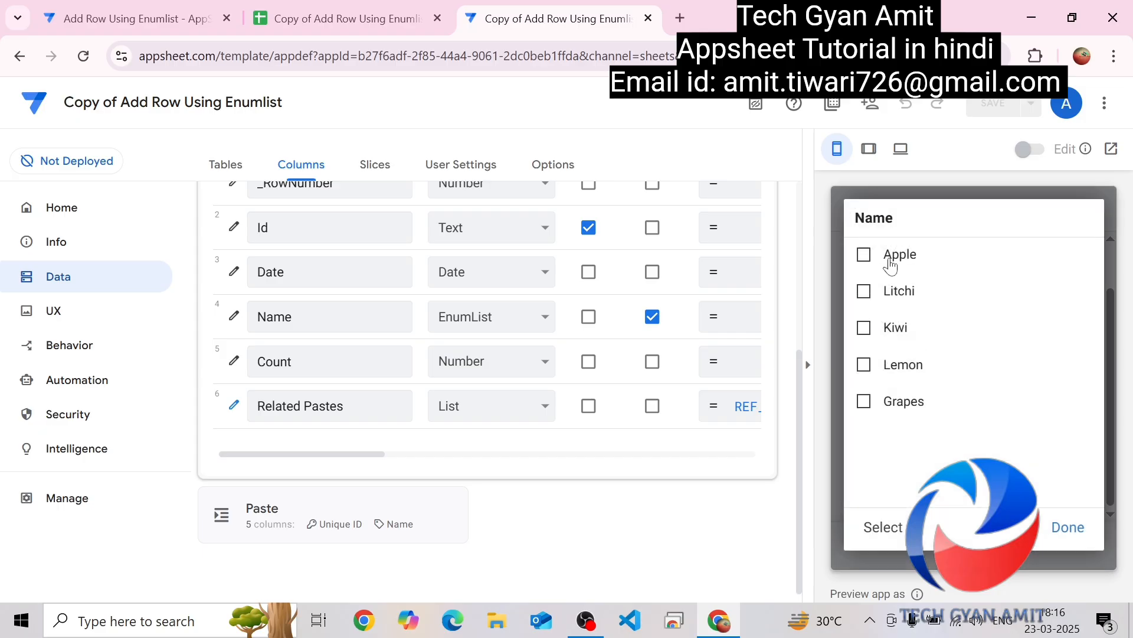
pyautogui.click(1066, 528)
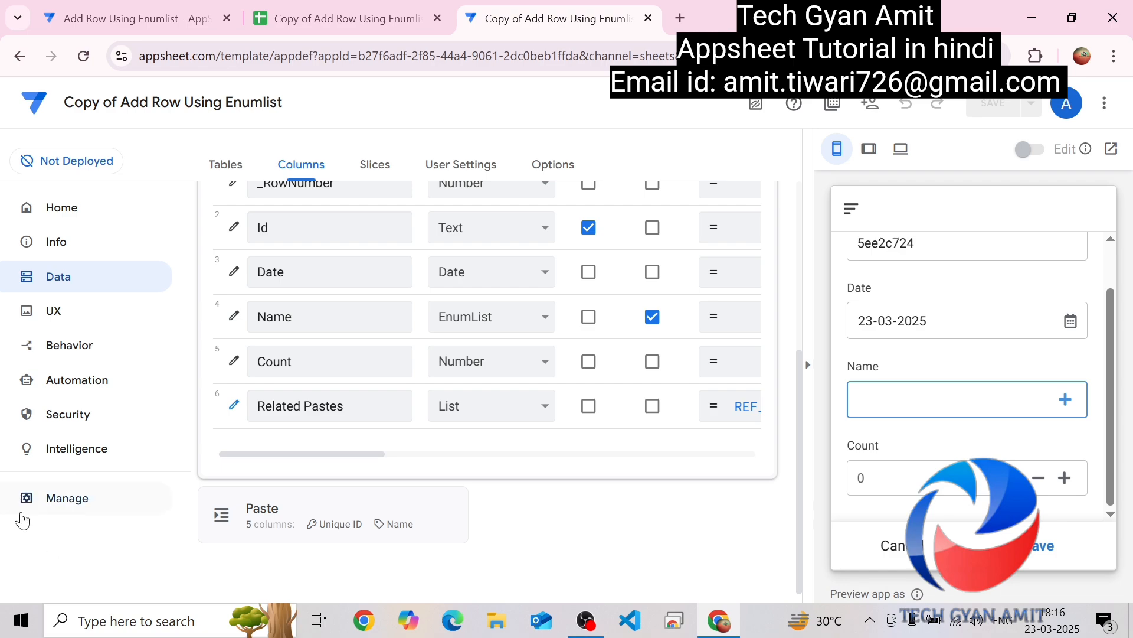
# Create a new action for the Data table and name it Add Item.
pyautogui.click(72, 357)
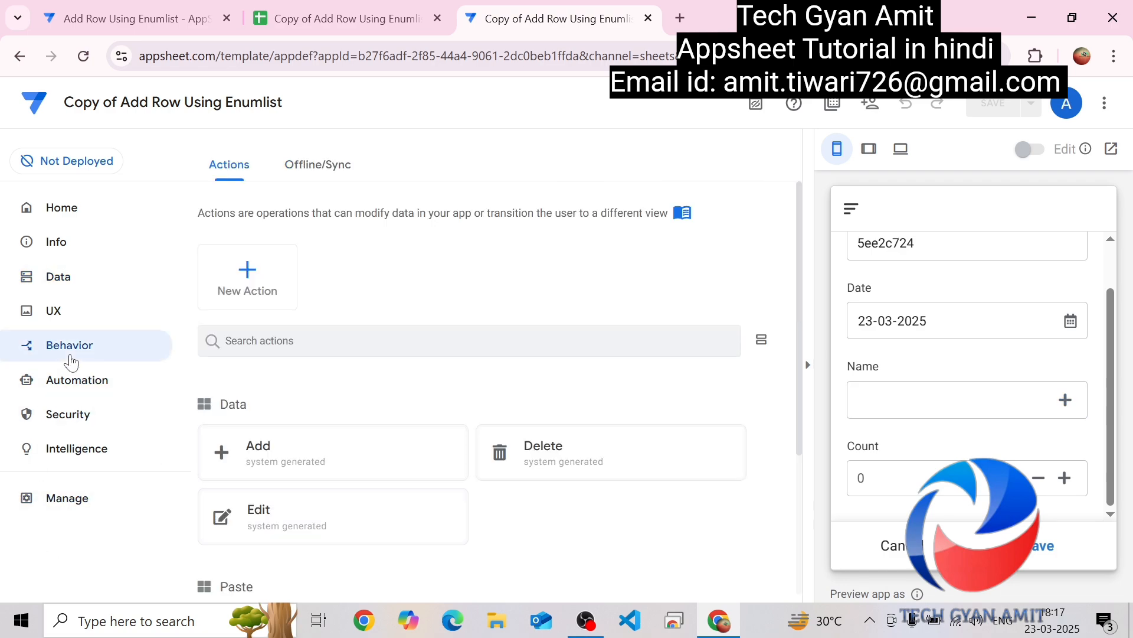
pyautogui.click(248, 273)
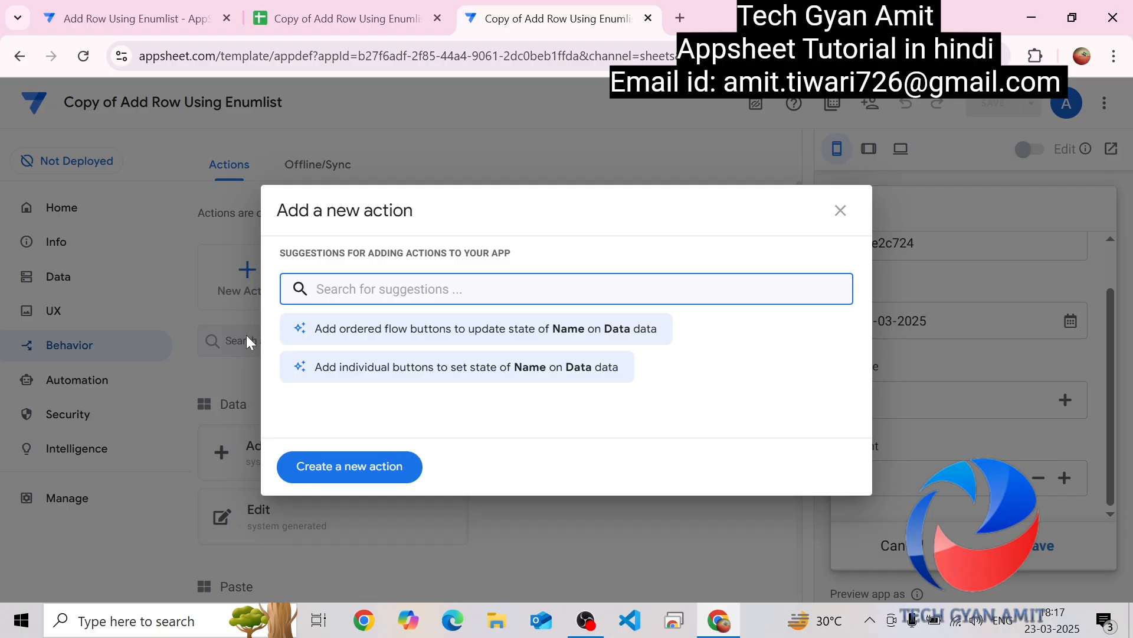
pyautogui.click(344, 476)
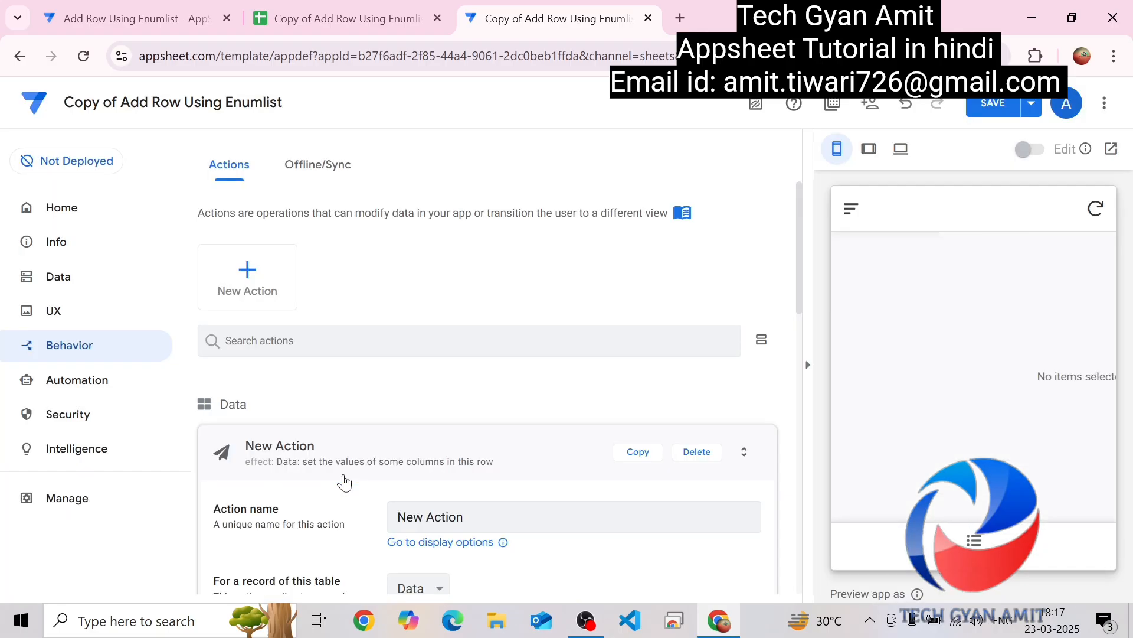
pyautogui.moveTo(479, 517); pyautogui.dragTo(358, 514)
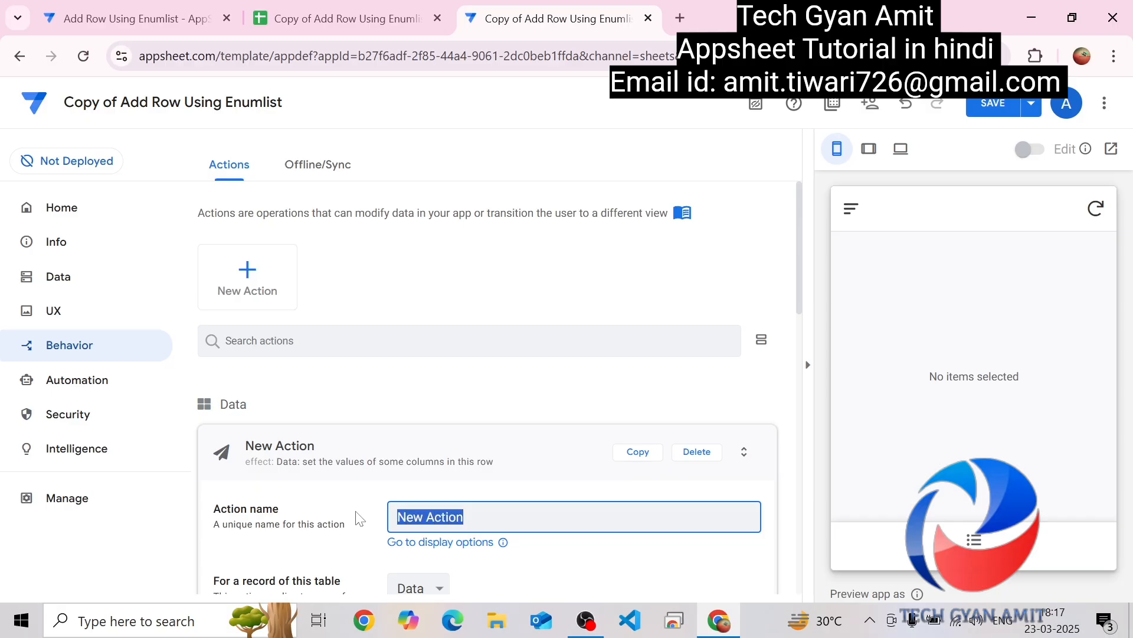
pyautogui.write('Add')
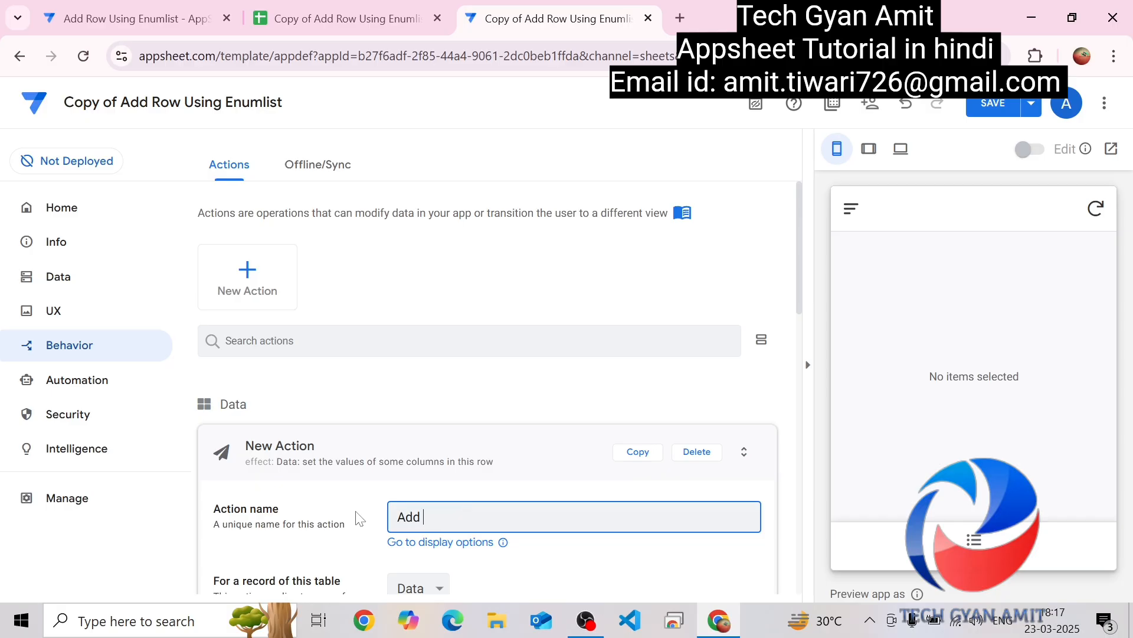
pyautogui.write(' Item')
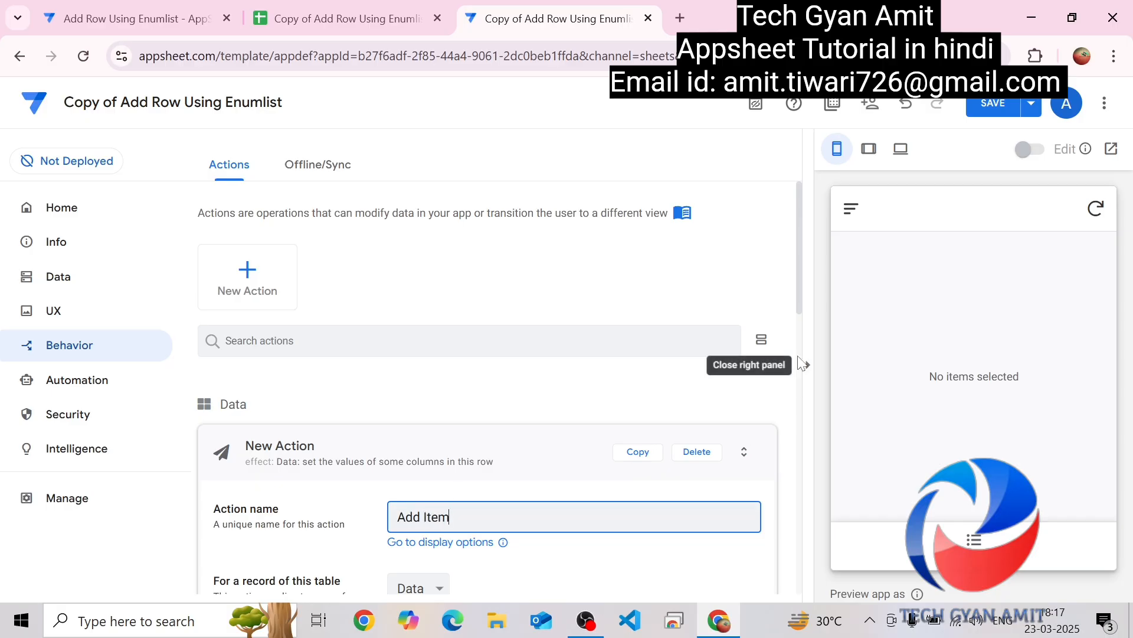
# Apply Add Item to records of the Paste table and make it add a new row to another table using values from this row.
pyautogui.moveTo(799, 306); pyautogui.dragTo(796, 387)
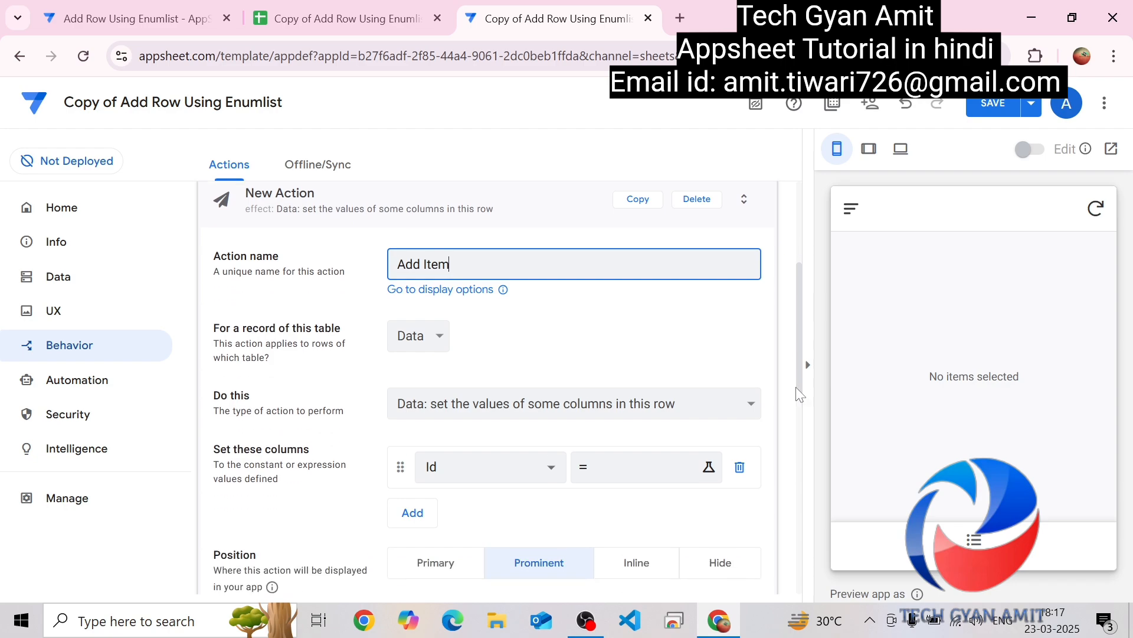
pyautogui.click(578, 408)
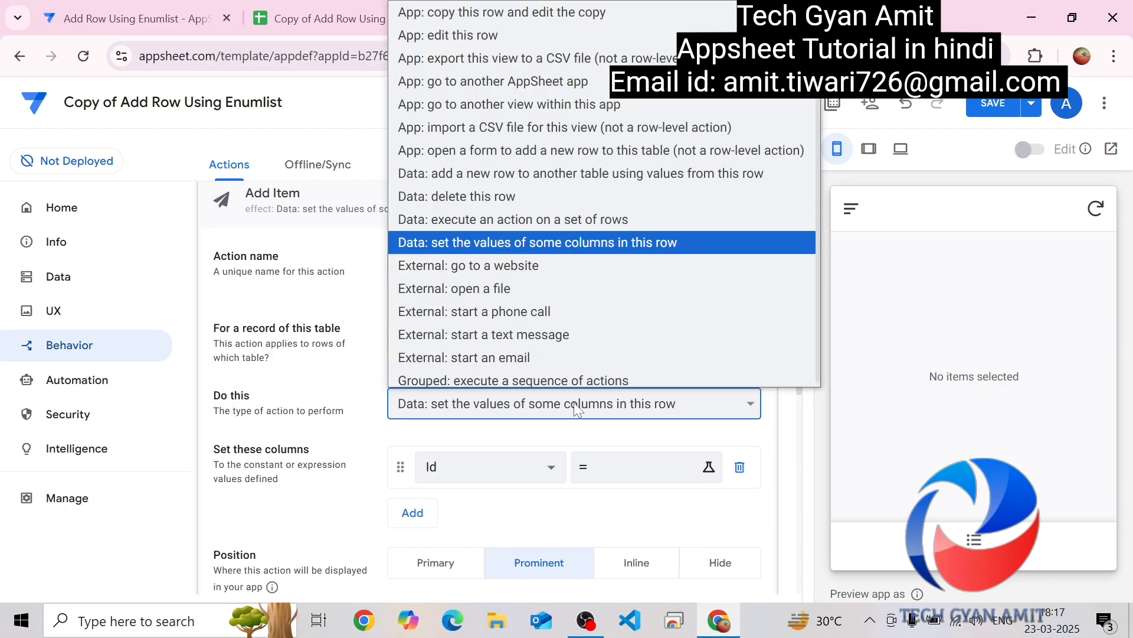
pyautogui.click(337, 400)
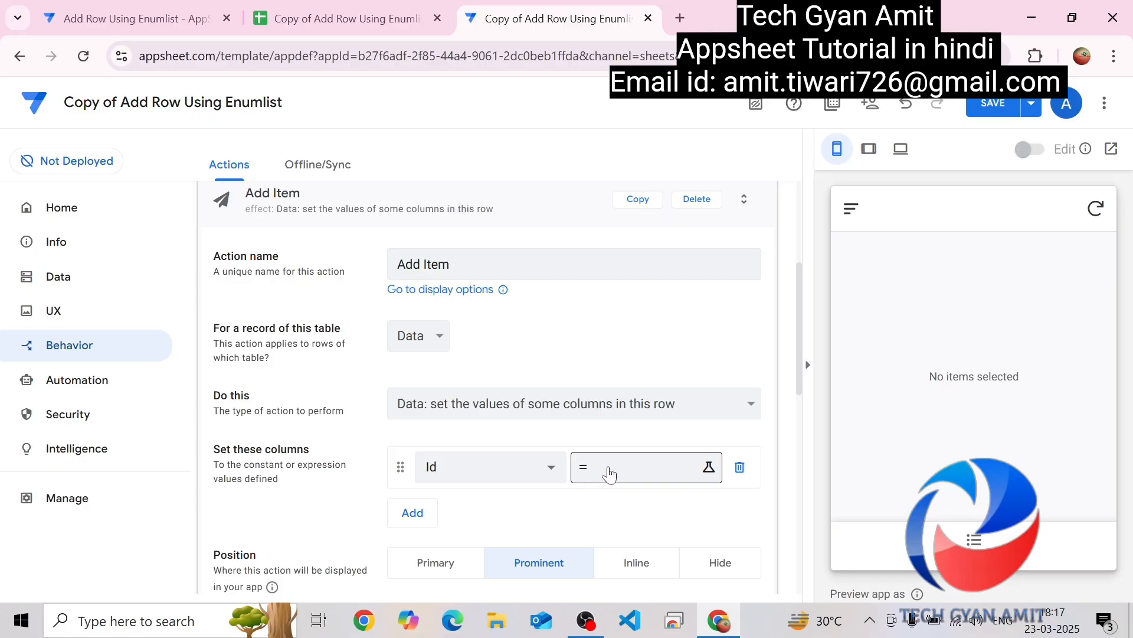
pyautogui.click(434, 333)
pyautogui.click(422, 389)
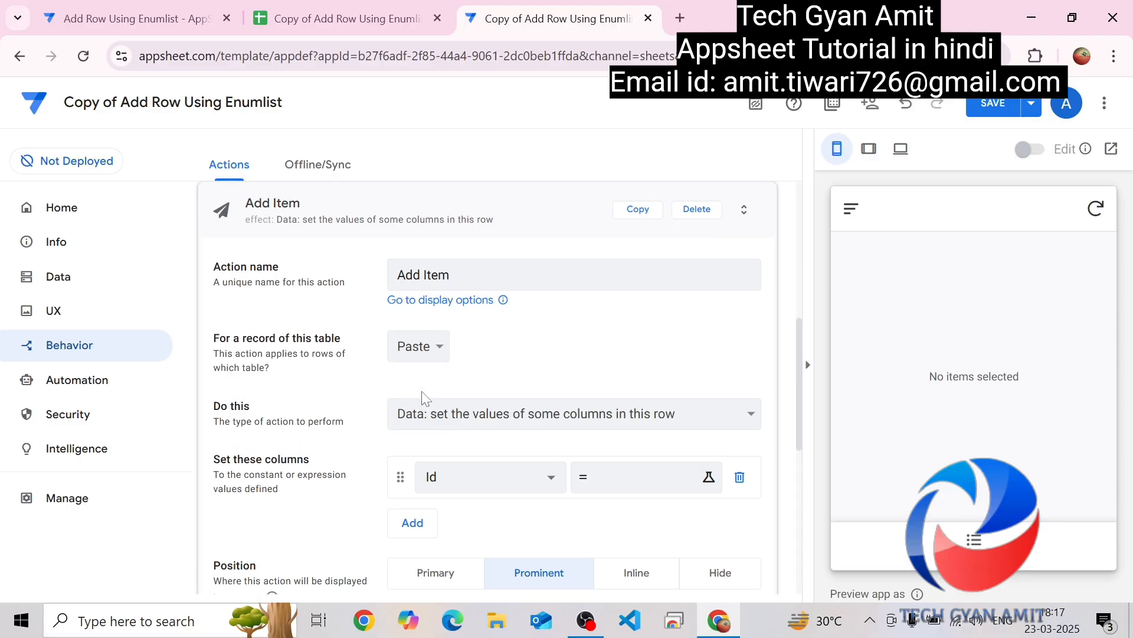
pyautogui.click(482, 423)
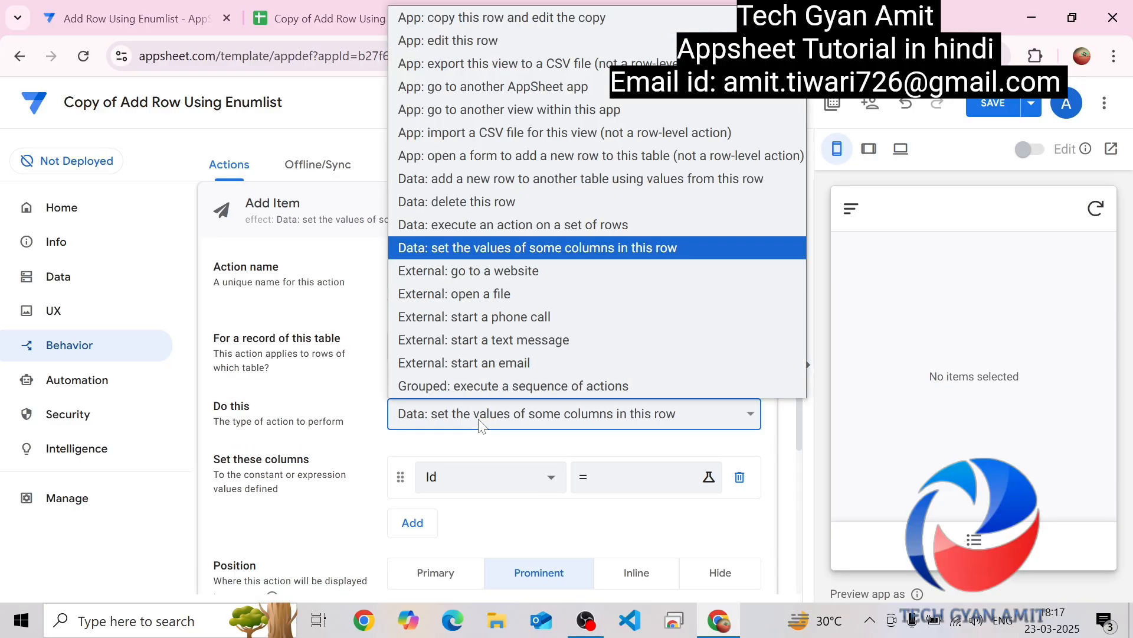
pyautogui.click(562, 193)
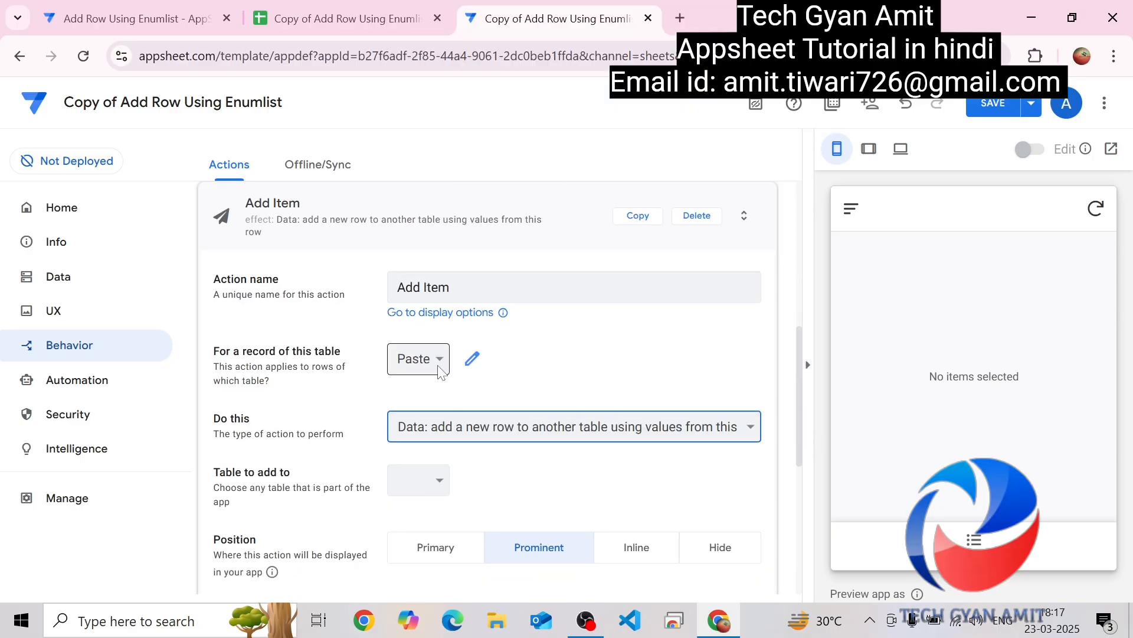
# Apply Add Item to records of the Data table and choose Paste as the table to add to.
pyautogui.click(420, 359)
pyautogui.click(422, 394)
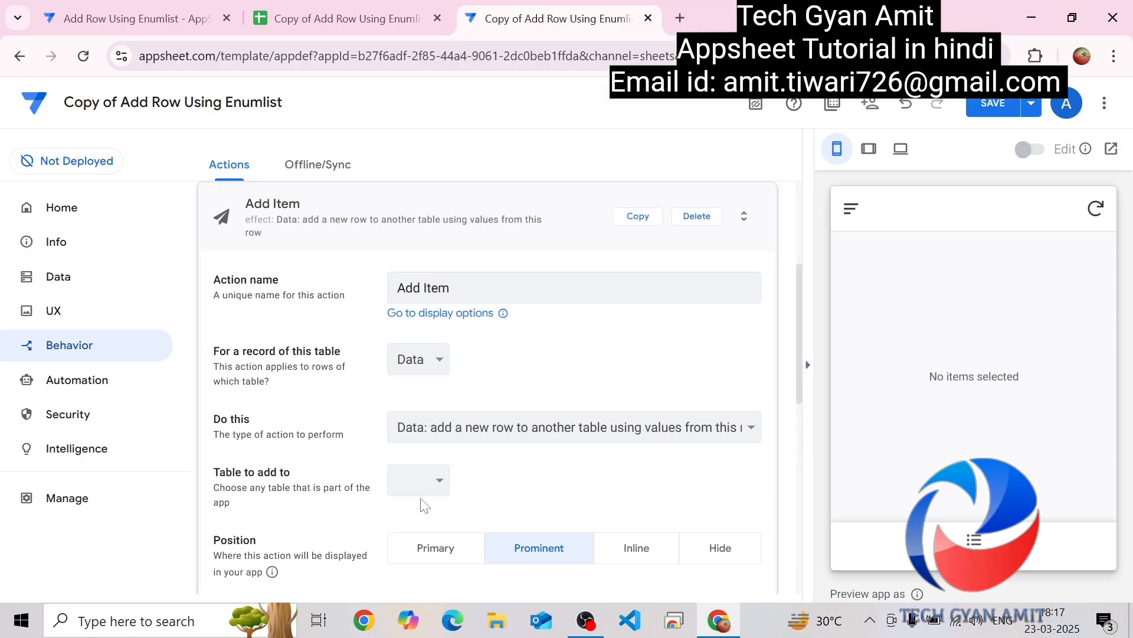
pyautogui.click(439, 483)
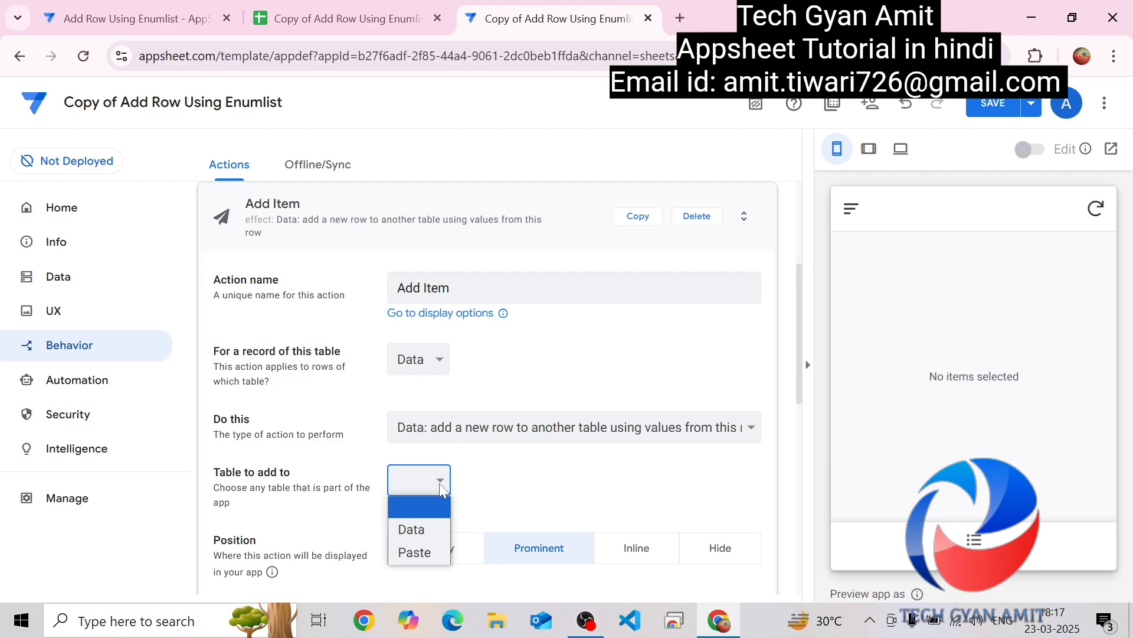
pyautogui.click(424, 551)
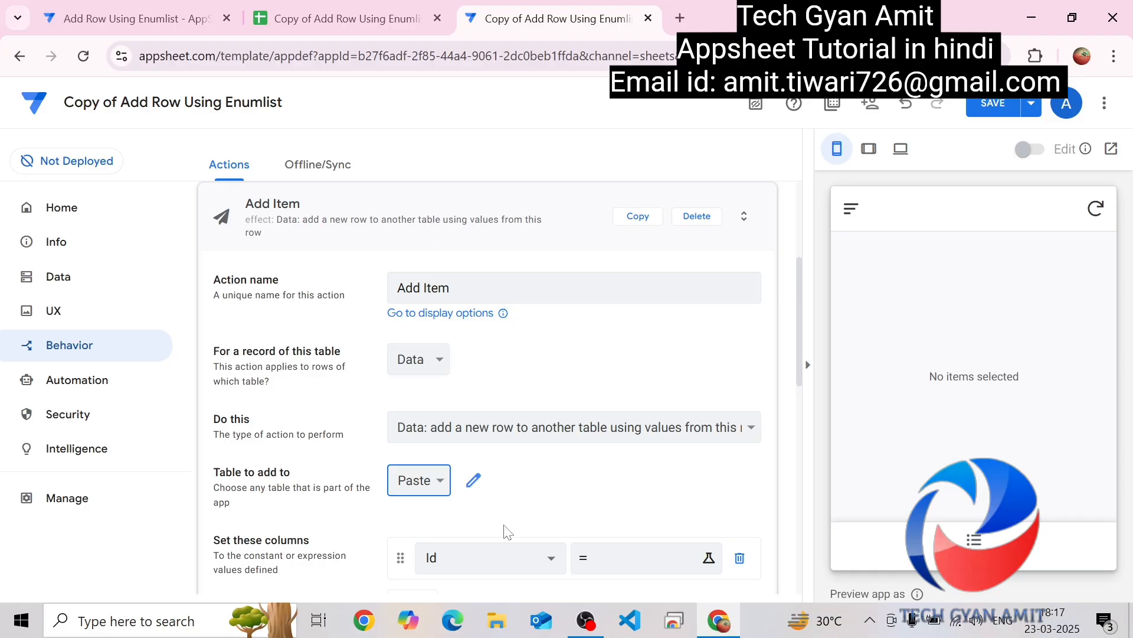
# Set the Id column of the new Paste row to the expression [Id].
pyautogui.click(550, 559)
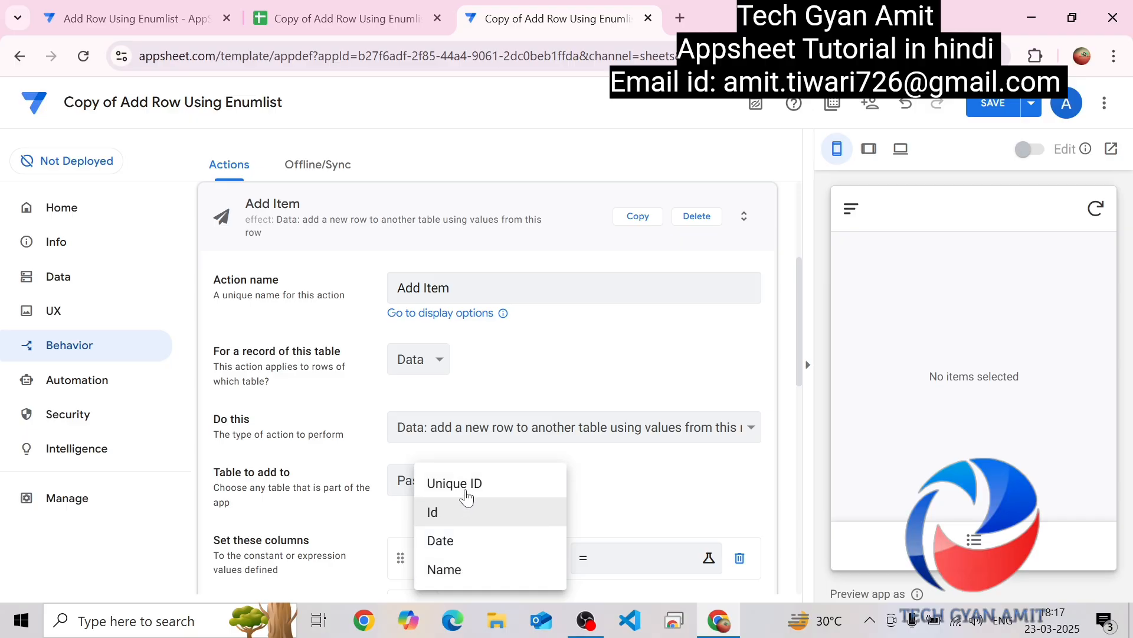
pyautogui.click(653, 519)
pyautogui.click(621, 557)
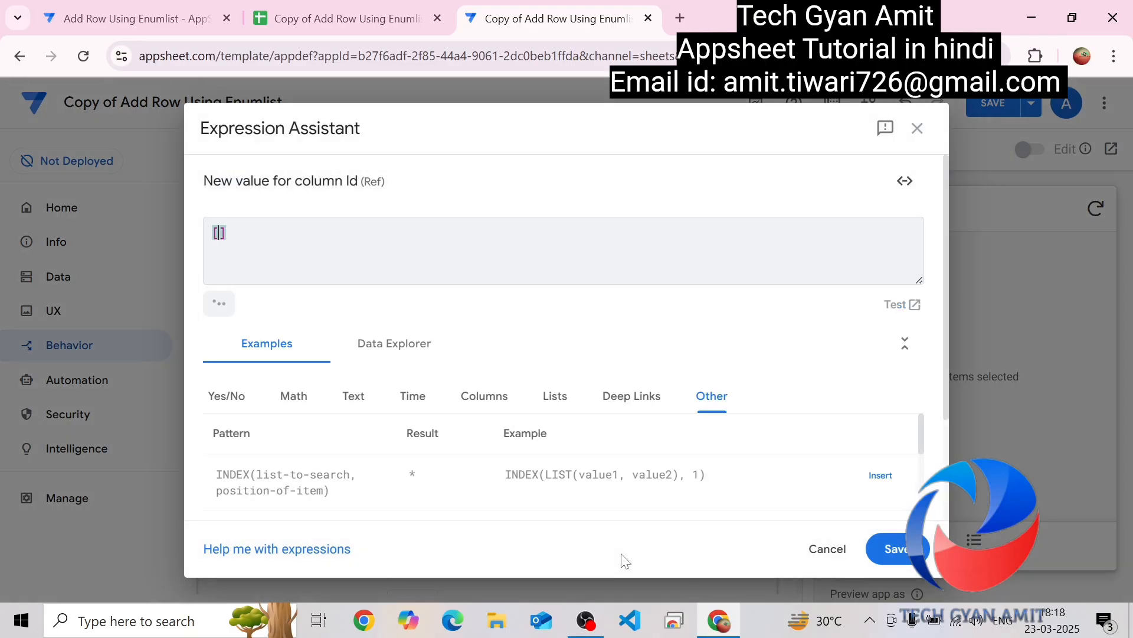
pyautogui.write('[id')
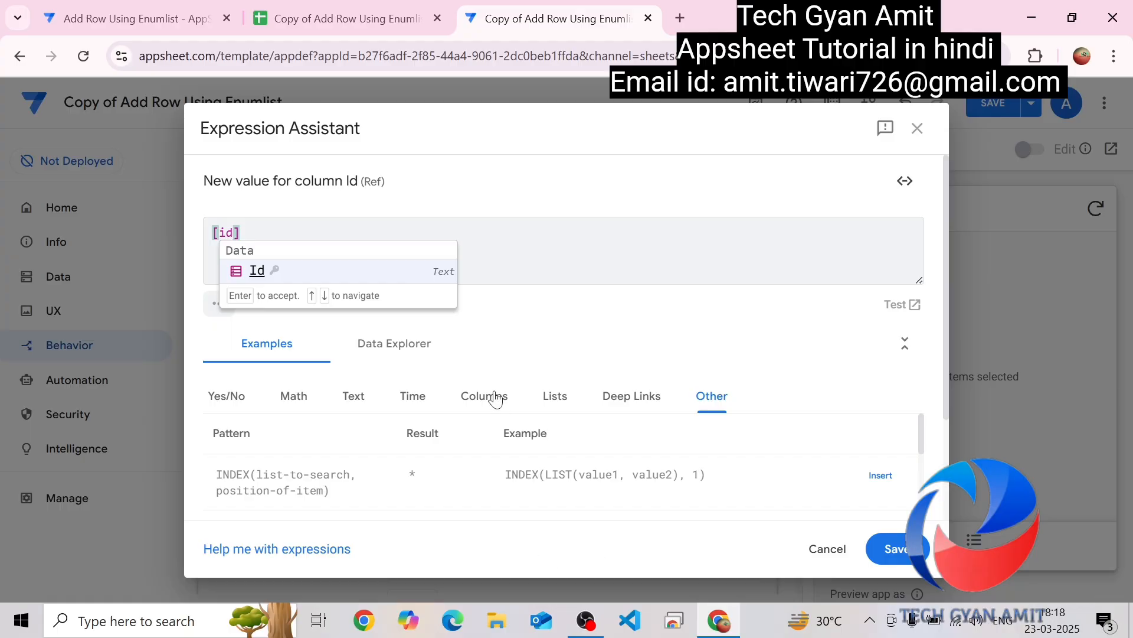
pyautogui.click(310, 276)
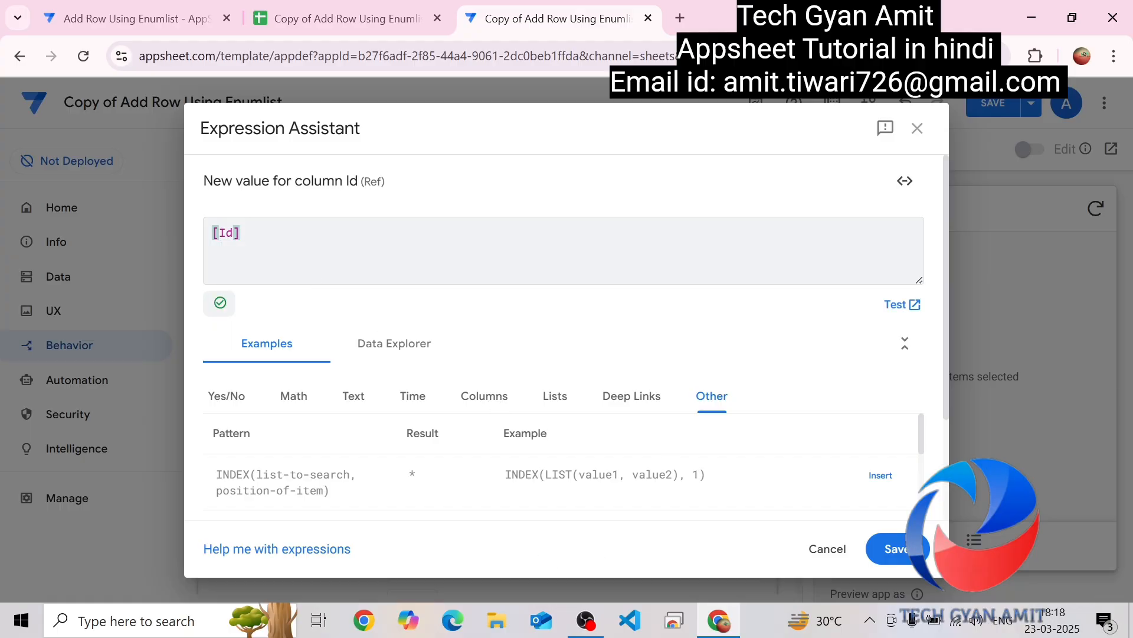
pyautogui.click(898, 548)
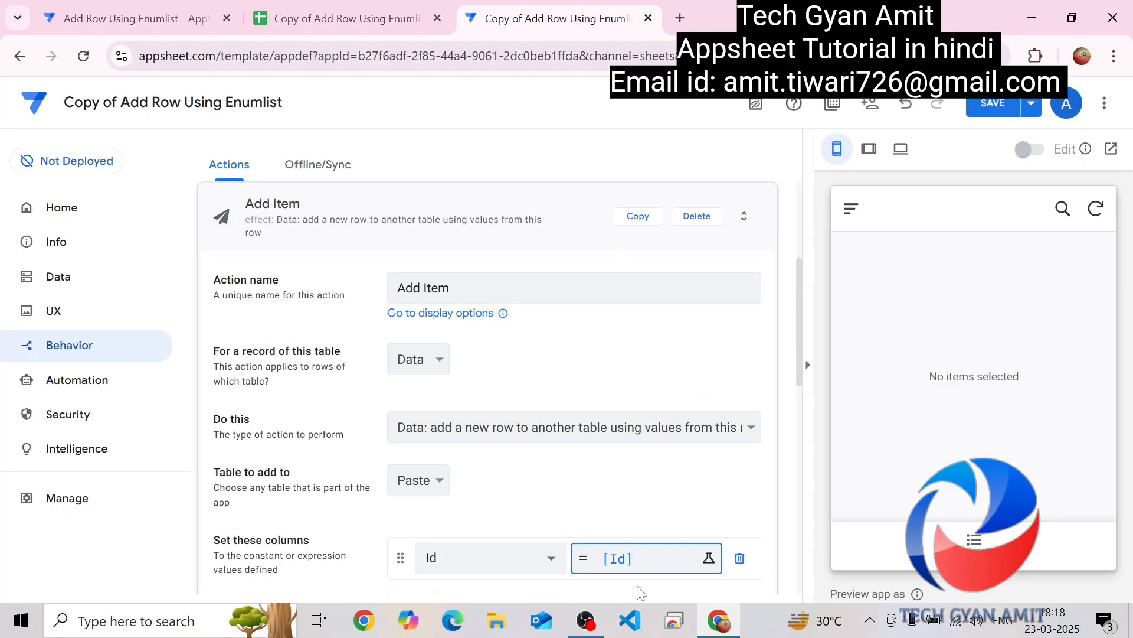
# Add the Date column to the columns set by Add Item, with the expression [Date].
pyautogui.moveTo(798, 354); pyautogui.dragTo(799, 416)
pyautogui.click(423, 392)
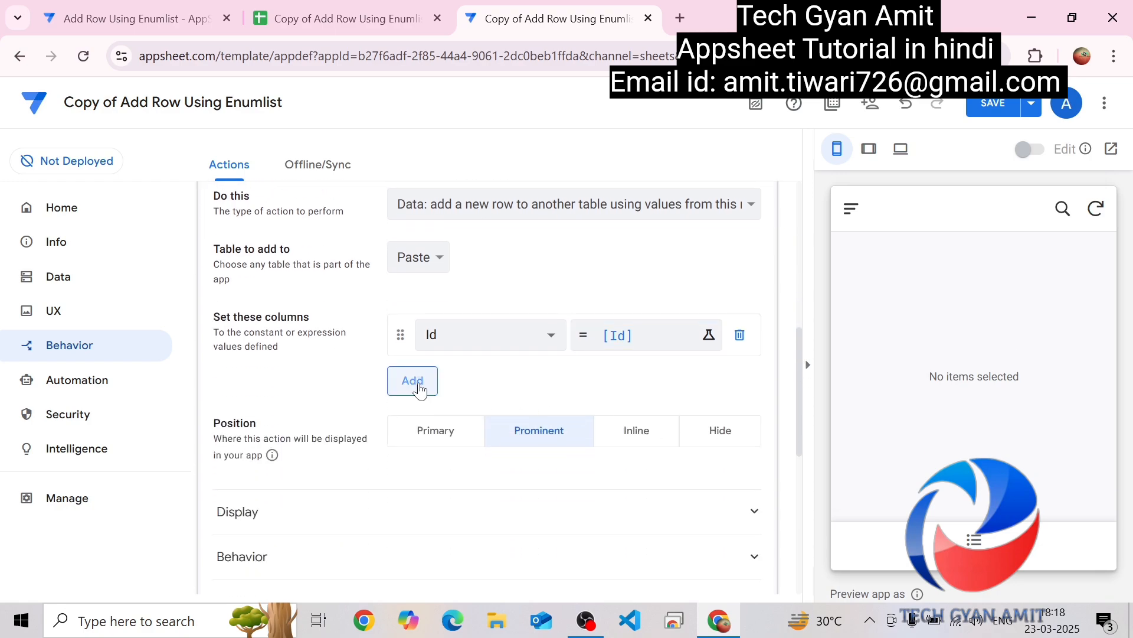
pyautogui.click(464, 393)
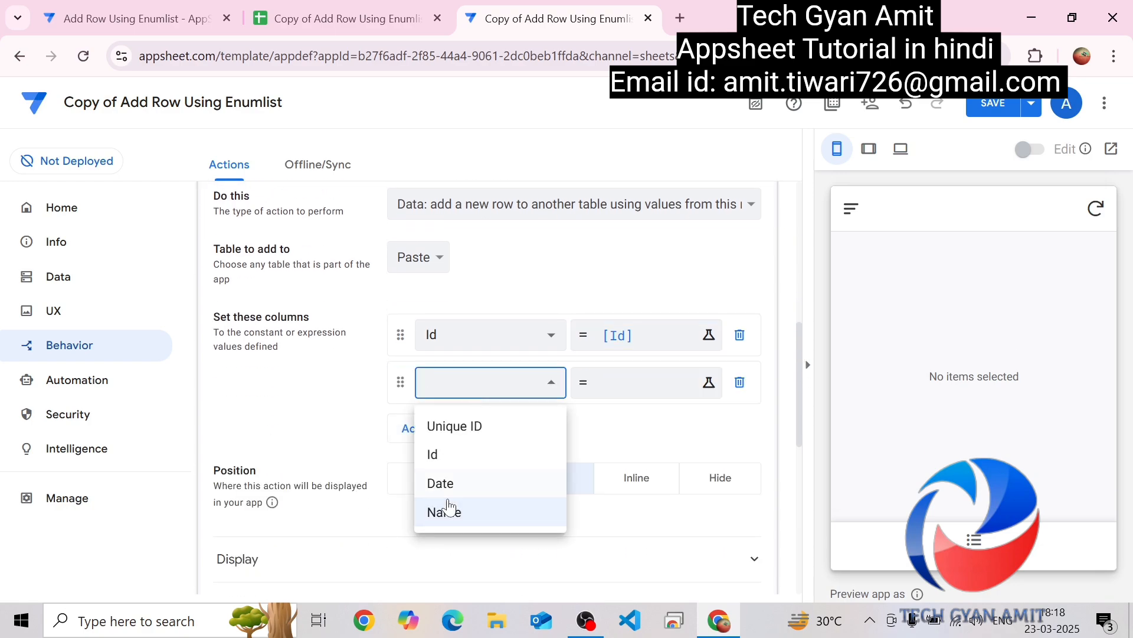
pyautogui.click(445, 511)
pyautogui.click(464, 377)
pyautogui.click(456, 496)
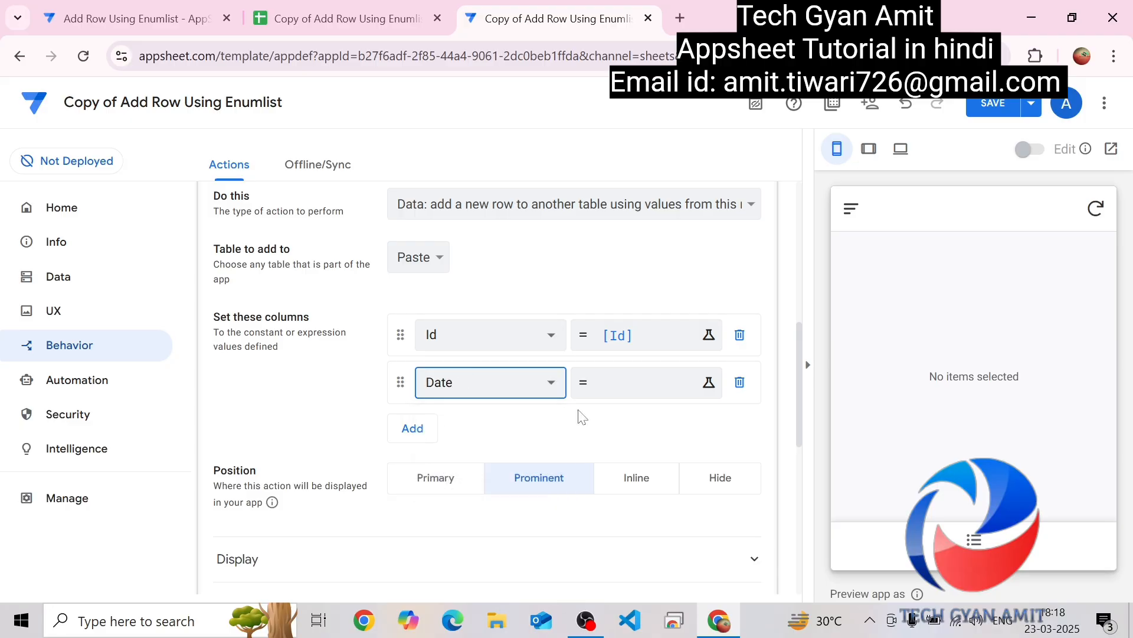
pyautogui.click(625, 382)
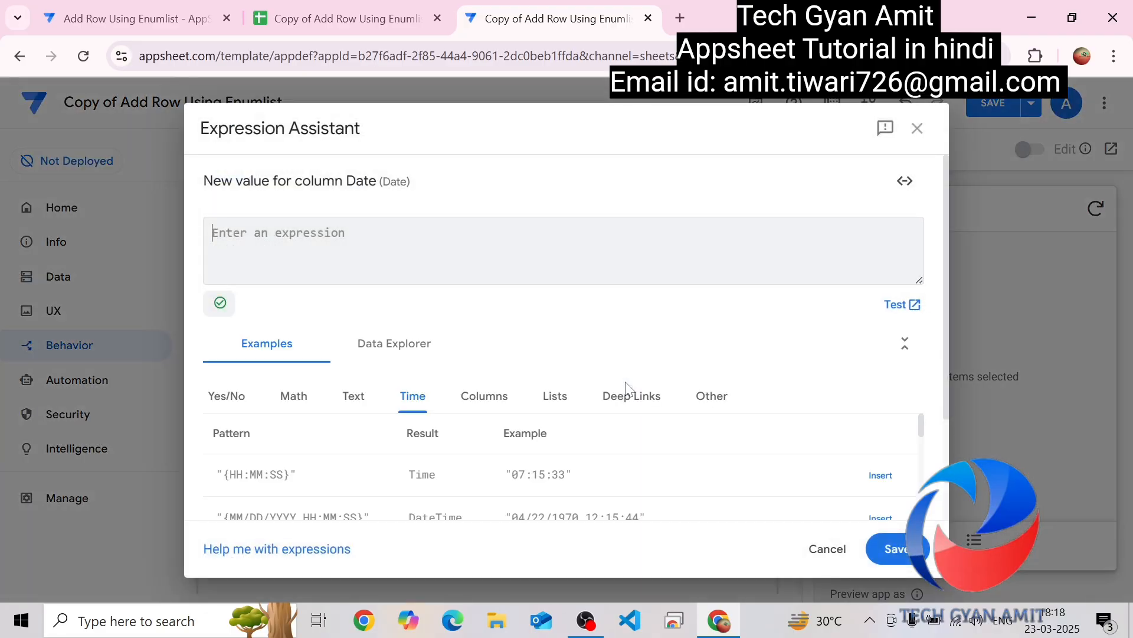
pyautogui.write('[')
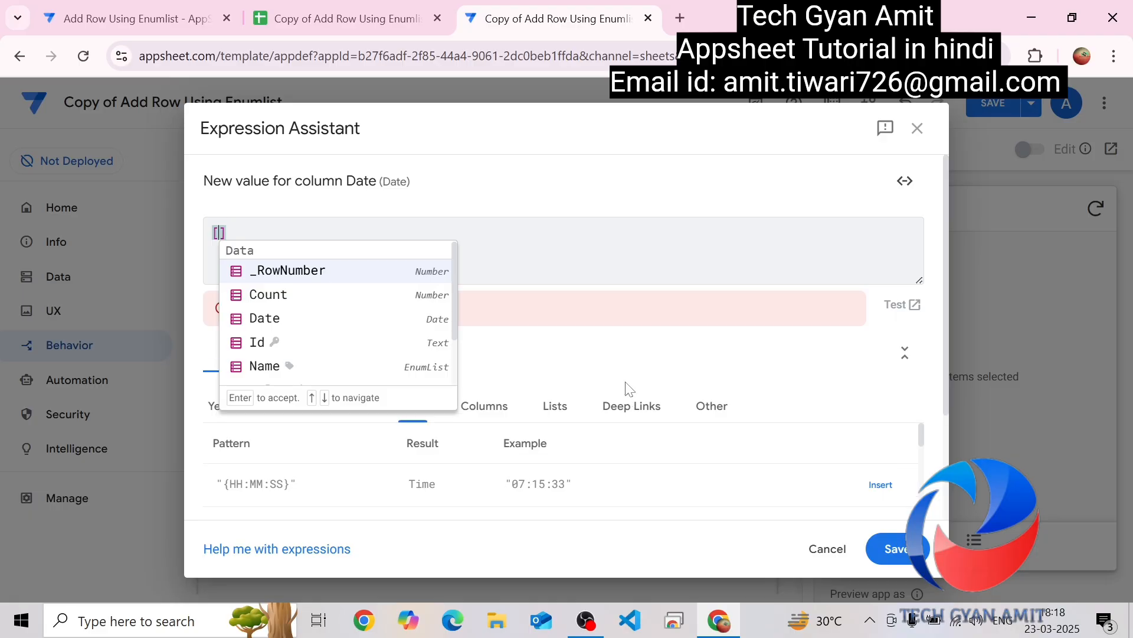
pyautogui.click(279, 320)
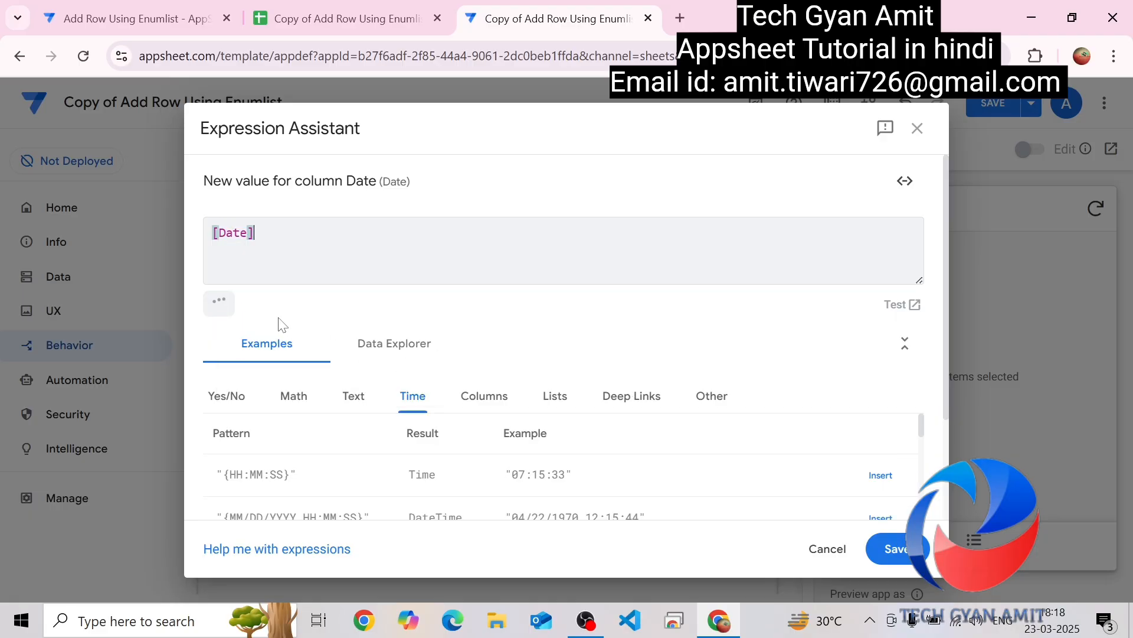
pyautogui.click(895, 549)
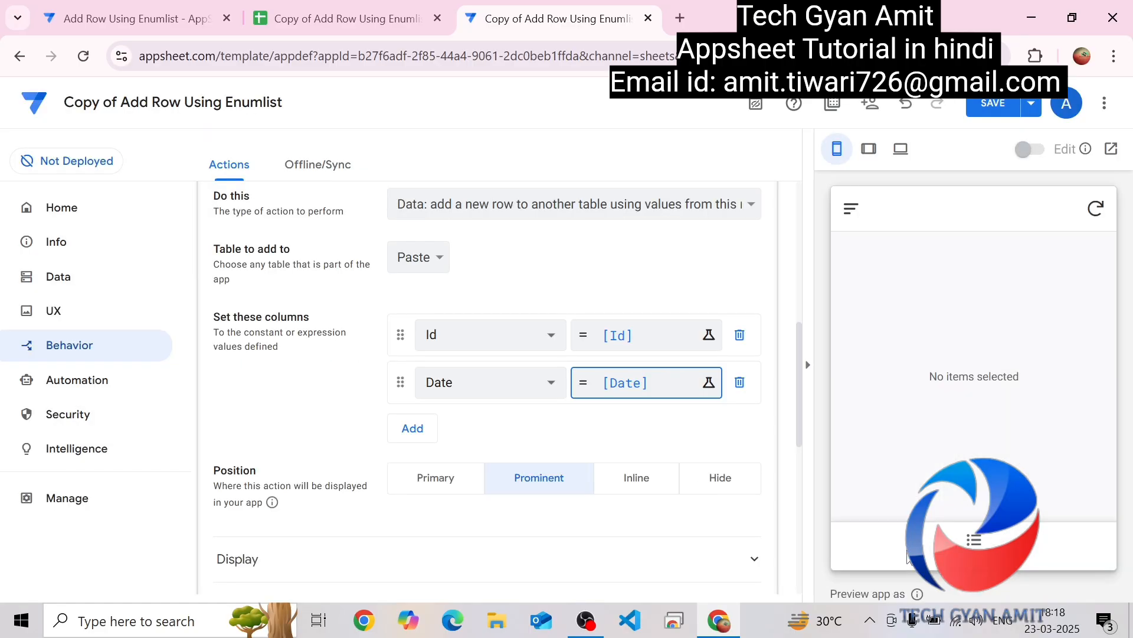
# Add the Name column as the third column set by the Add Item action.
pyautogui.click(425, 438)
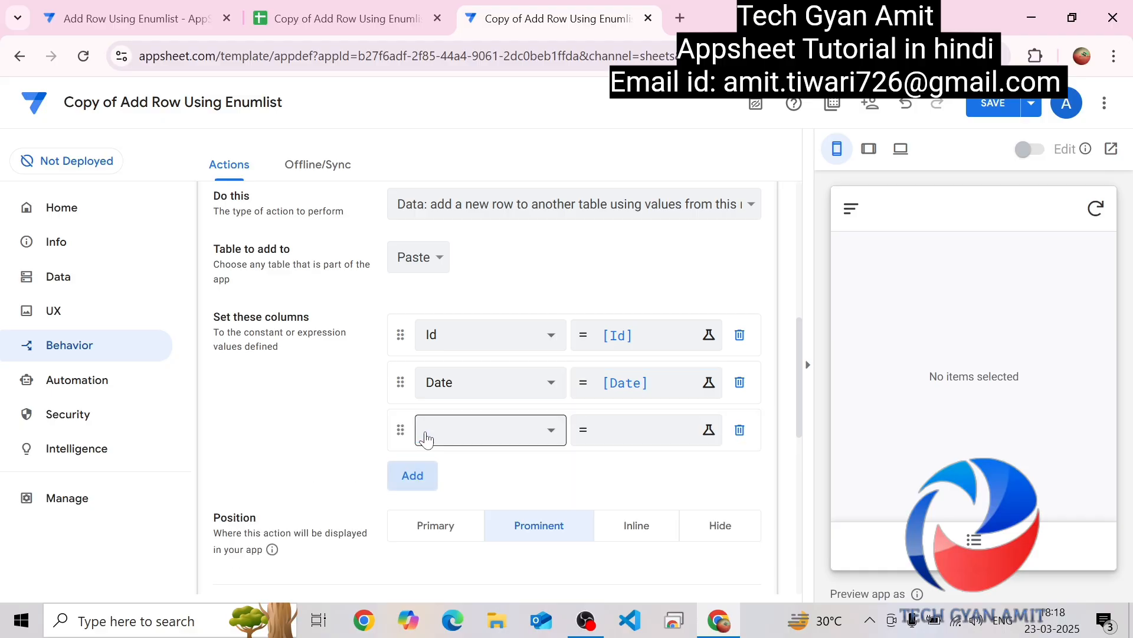
pyautogui.click(487, 430)
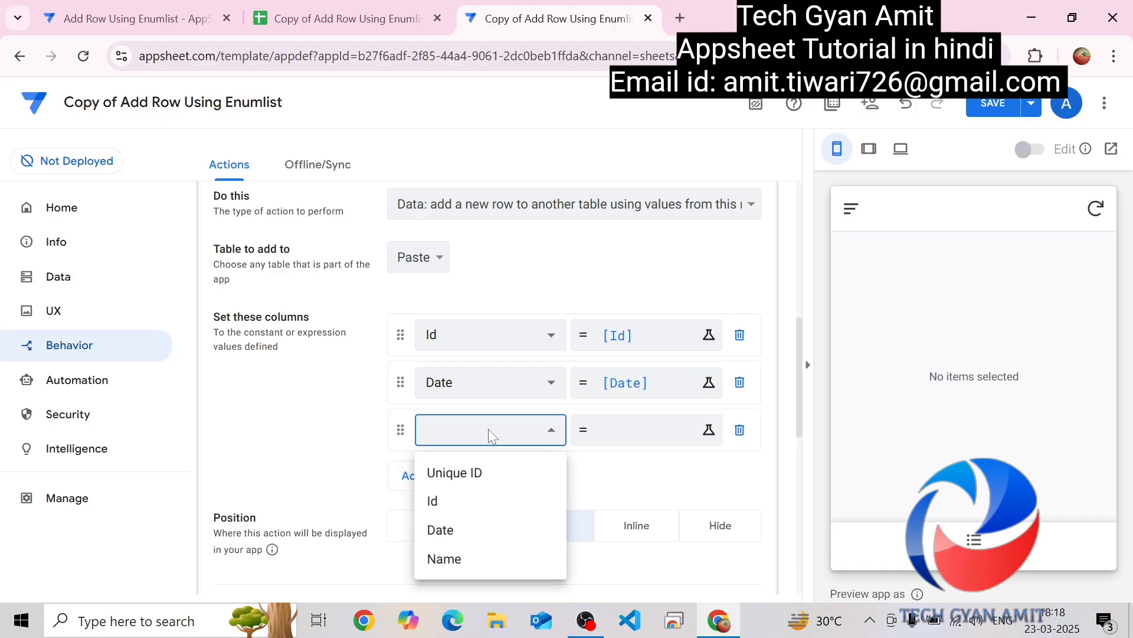
pyautogui.click(455, 560)
# Begin the Name column's value expression with INDEX(SPLIT([Name],",")), splitting the selected names at commas.
pyautogui.click(616, 446)
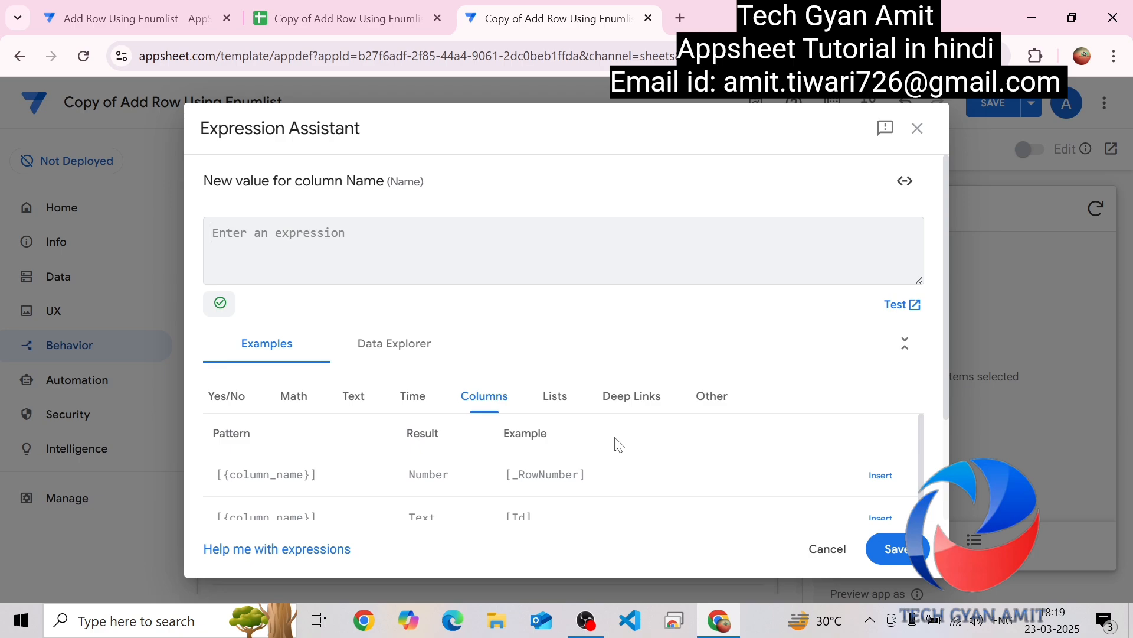
pyautogui.write('Index')
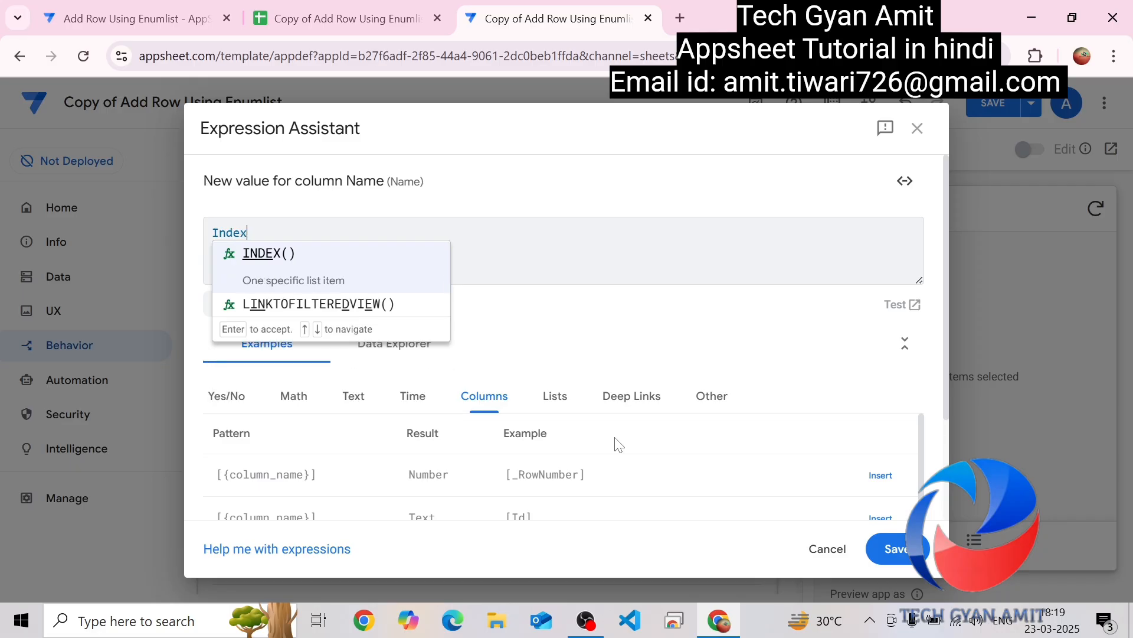
pyautogui.press('Return')
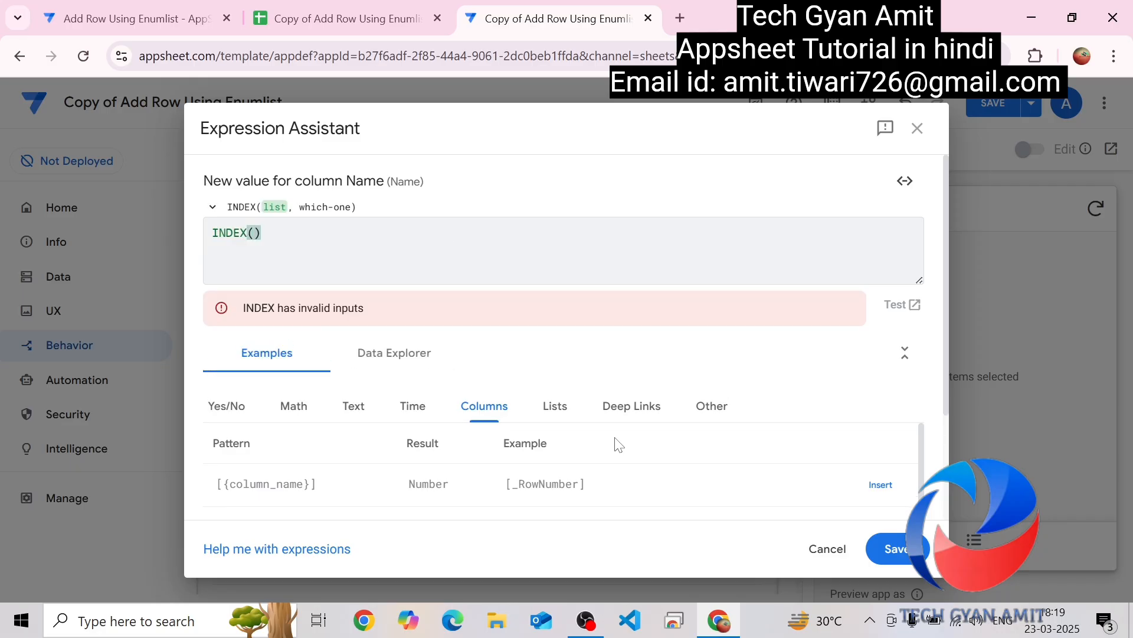
pyautogui.write('Split')
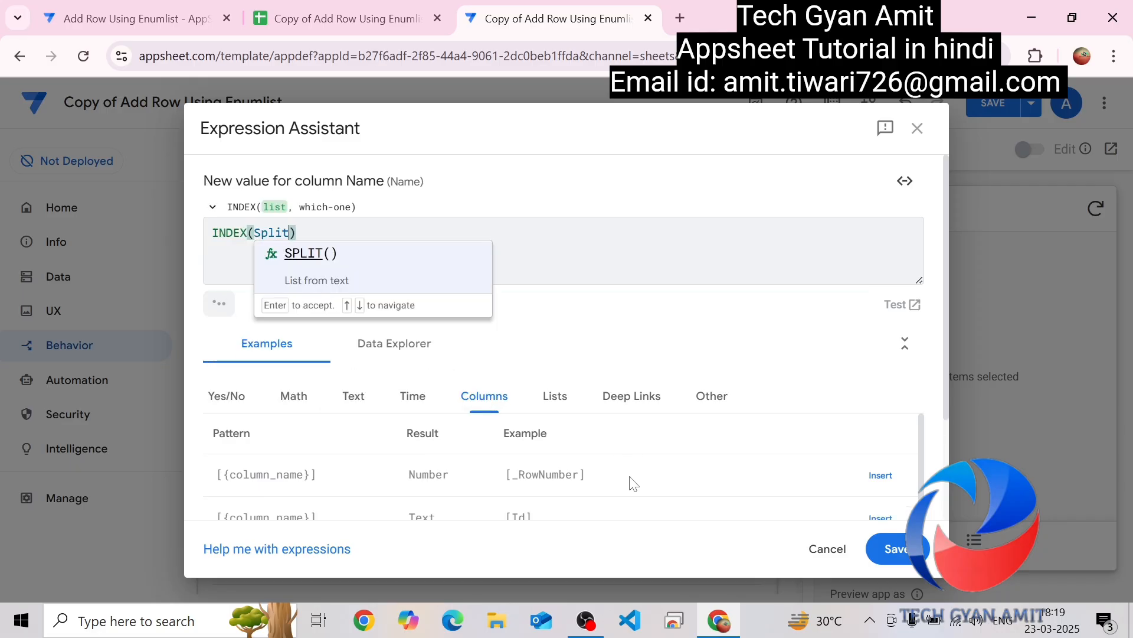
pyautogui.press('Return')
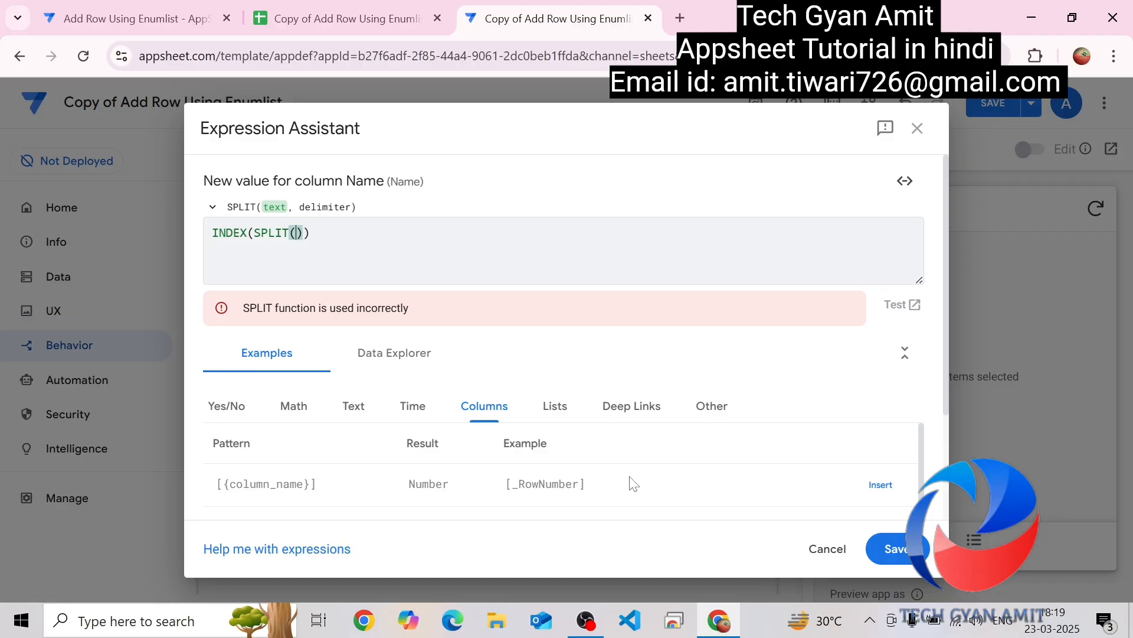
pyautogui.write('[name')
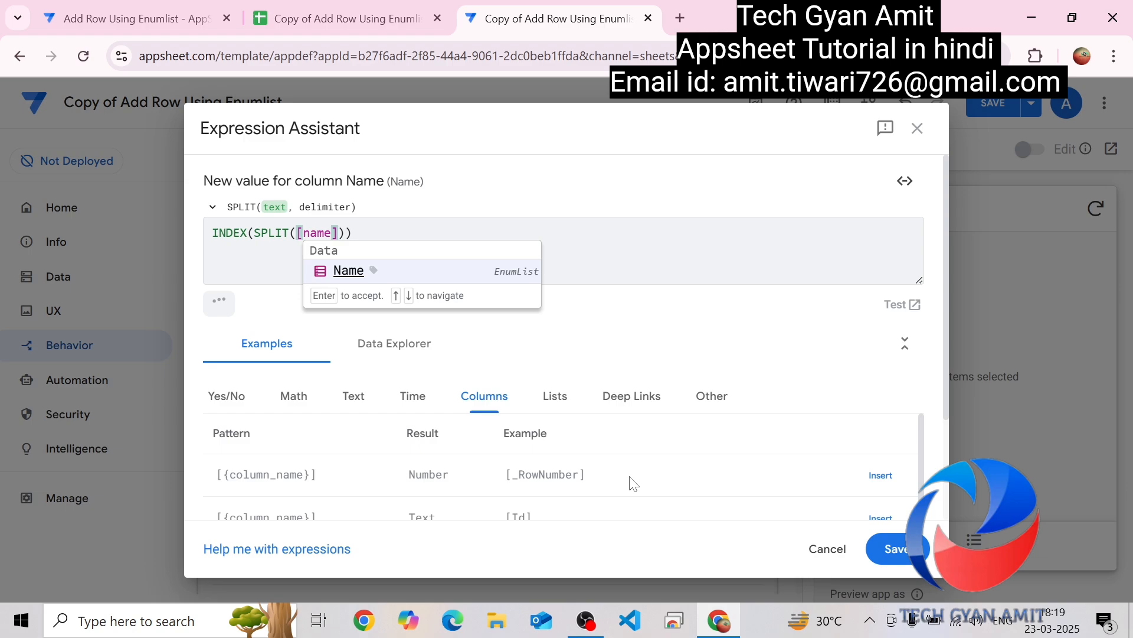
pyautogui.press('Return')
pyautogui.write(',')
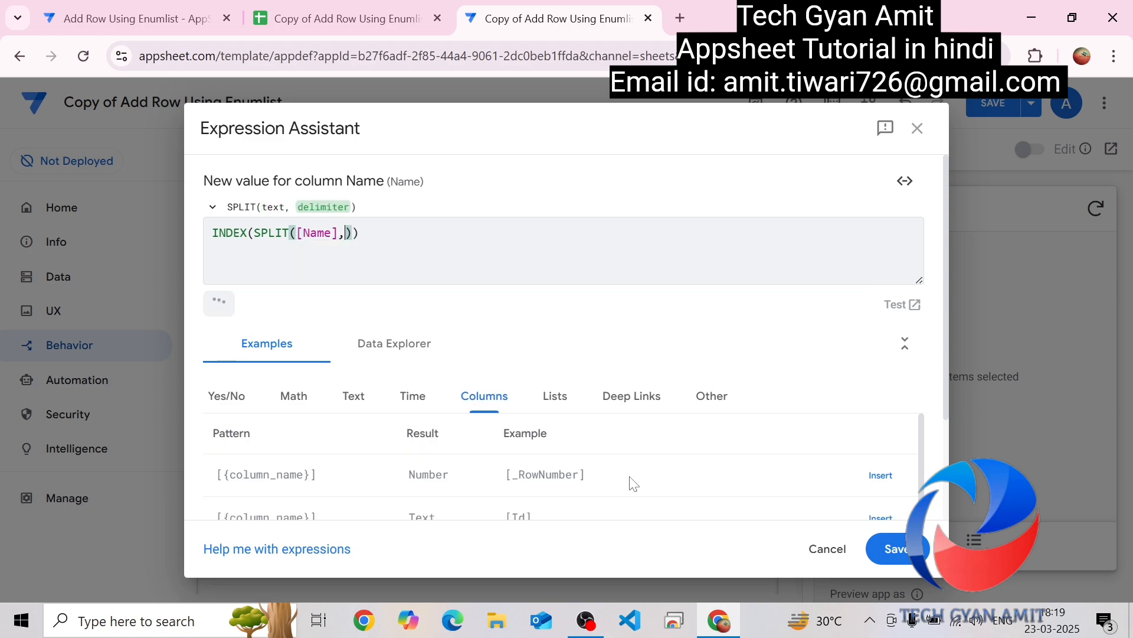
pyautogui.write('"')
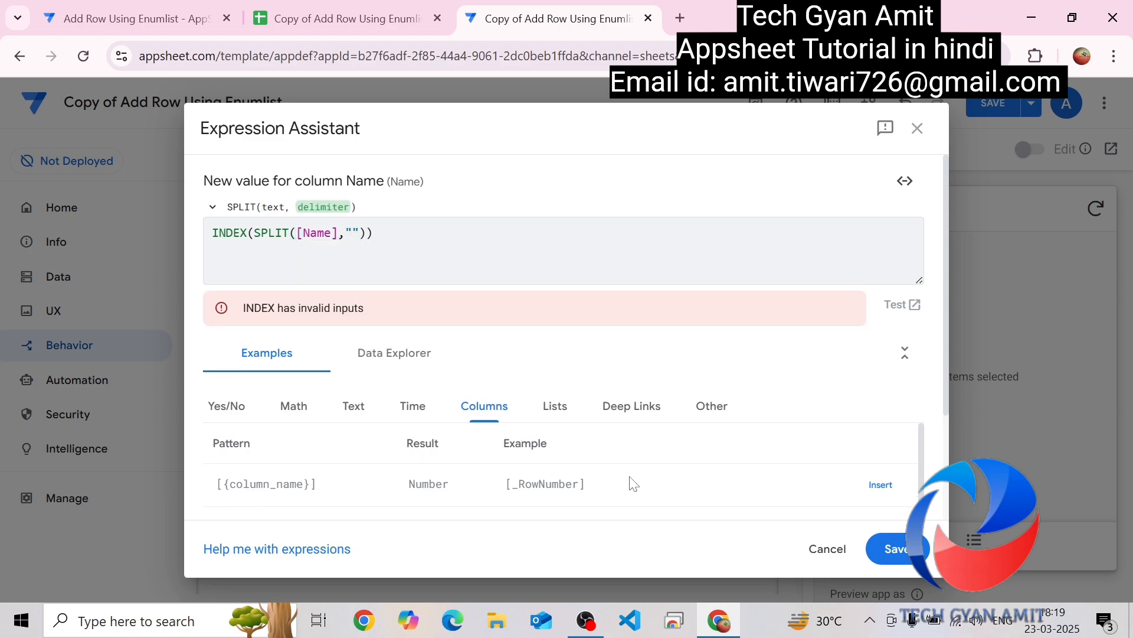
pyautogui.write(',')
pyautogui.press('Right')
pyautogui.press('Right')
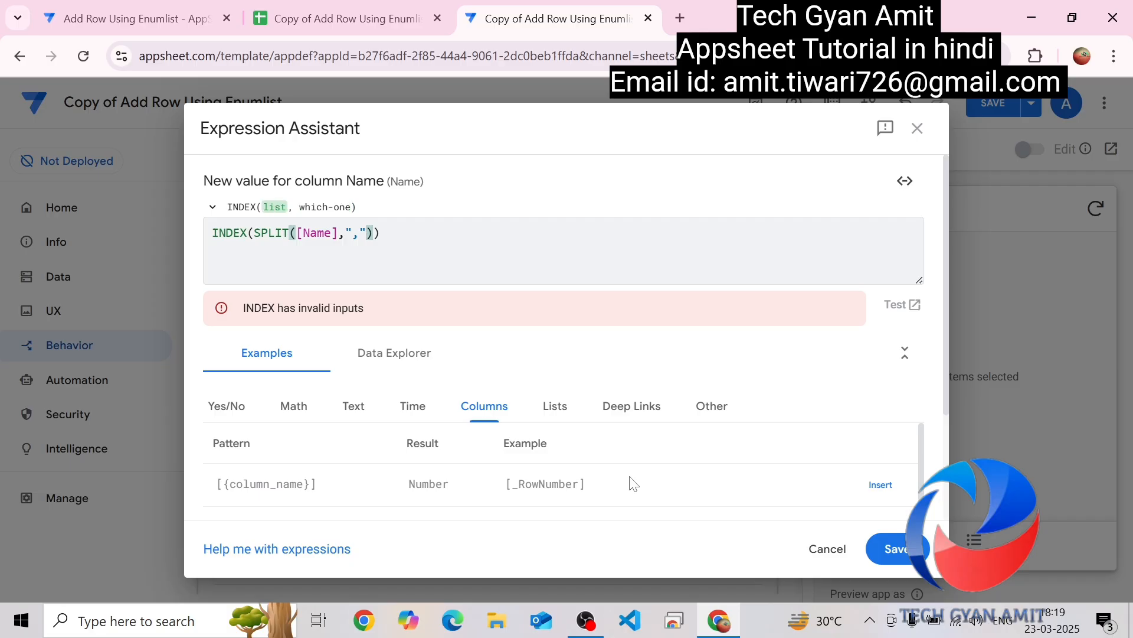
# Add [Count] as the INDEX position, making the expression INDEX(SPLIT([Name],","),[Count]), and save it.
pyautogui.write(',[coun')
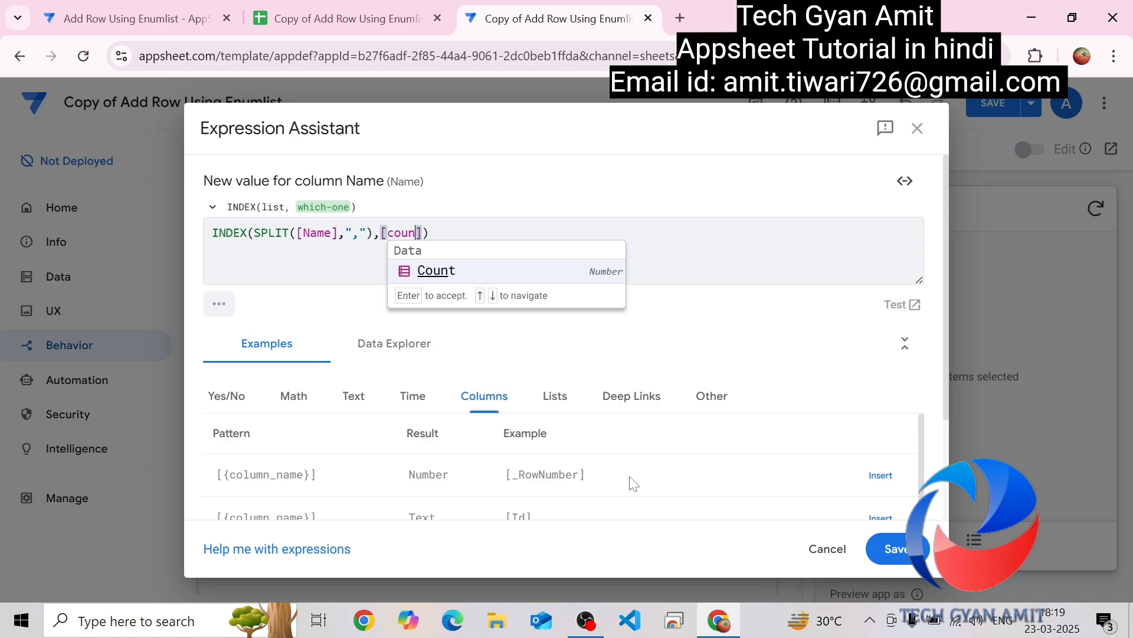
pyautogui.write('t')
pyautogui.press('Return')
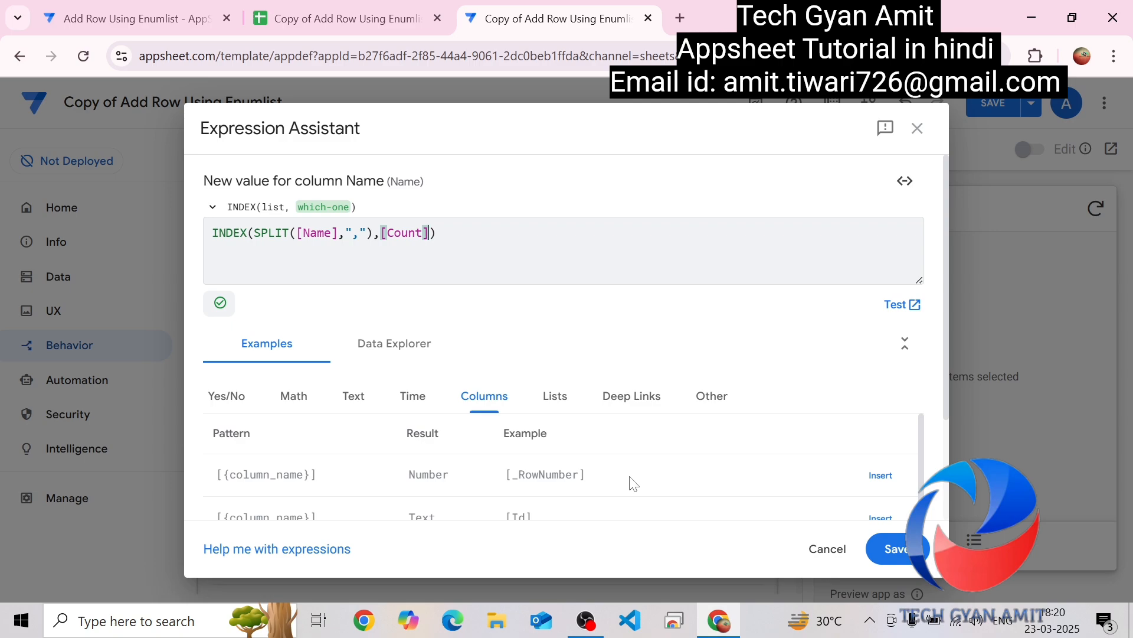
pyautogui.click(891, 548)
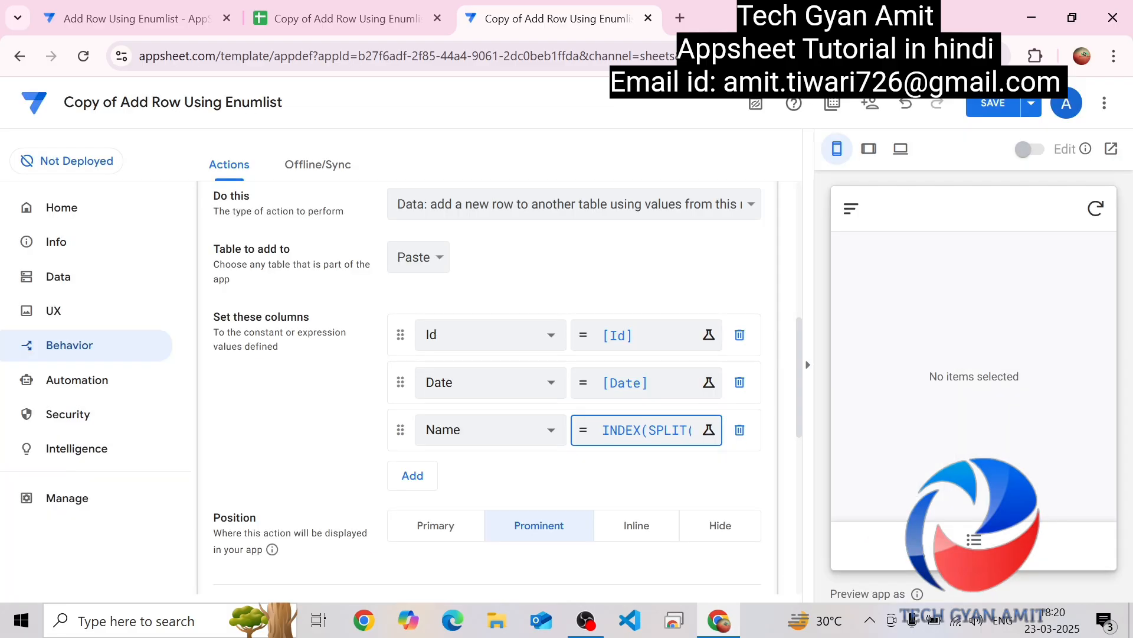
# Set the Add Item action's position to Hide and collapse its settings.
pyautogui.click(710, 535)
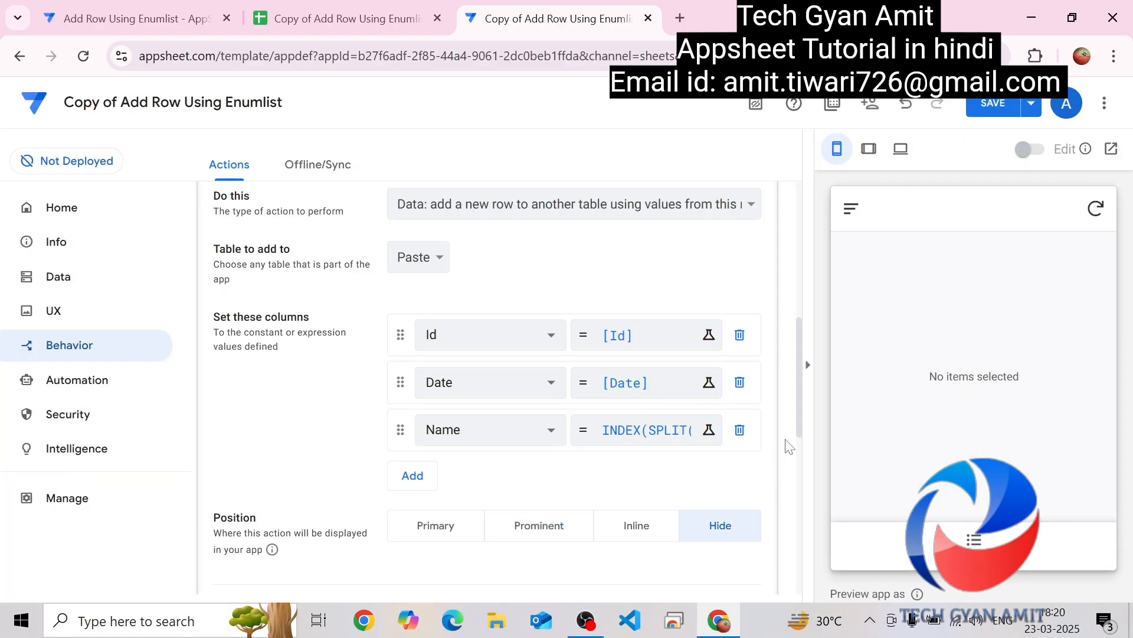
pyautogui.scroll(1, 799, 416)
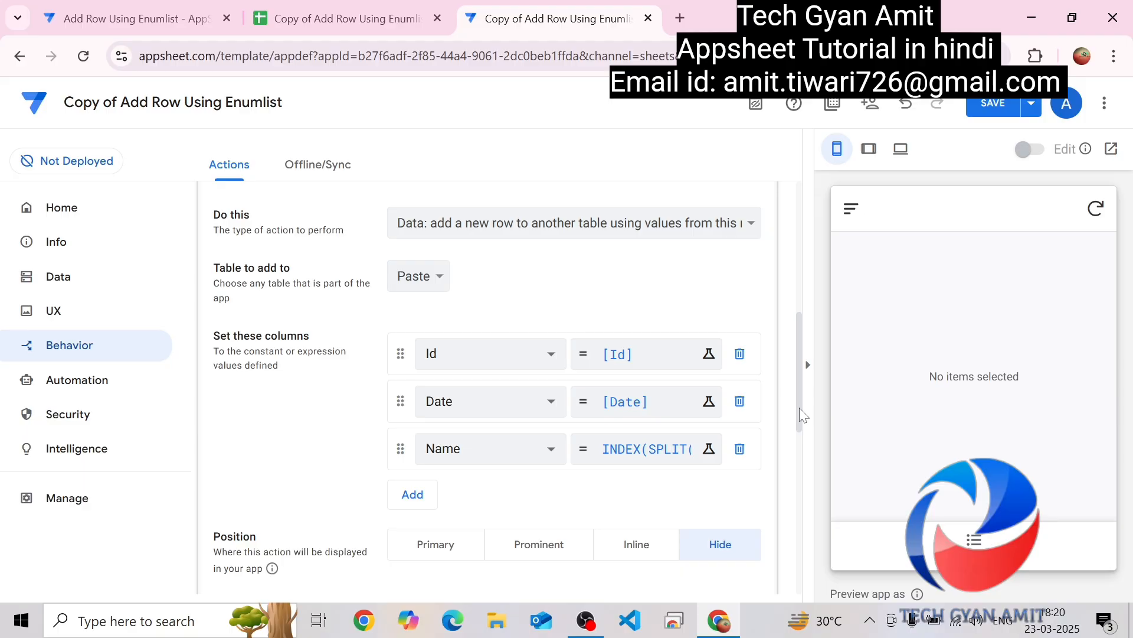
pyautogui.moveTo(799, 407); pyautogui.dragTo(799, 317)
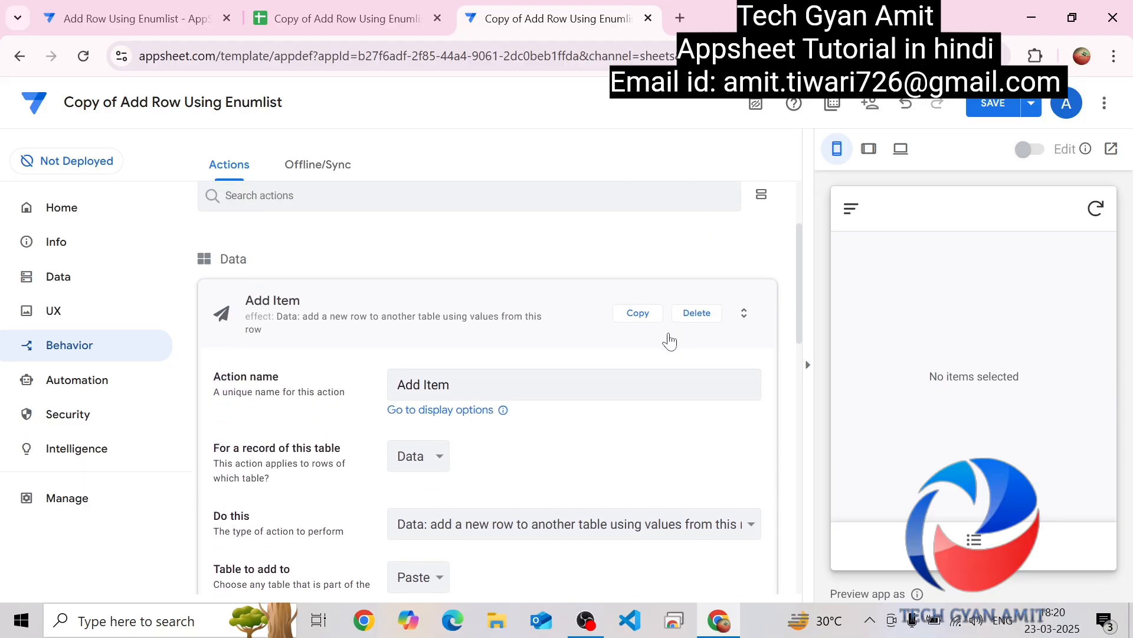
pyautogui.click(444, 310)
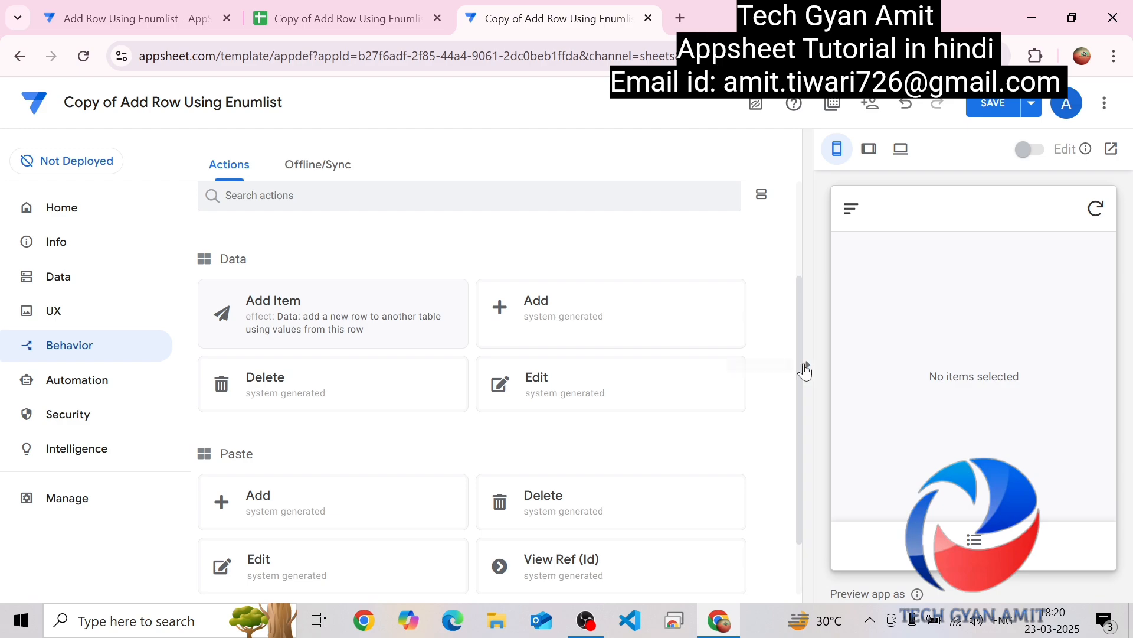
# Create a new action for the Data table and name it Add Number.
pyautogui.scroll(2, 804, 367)
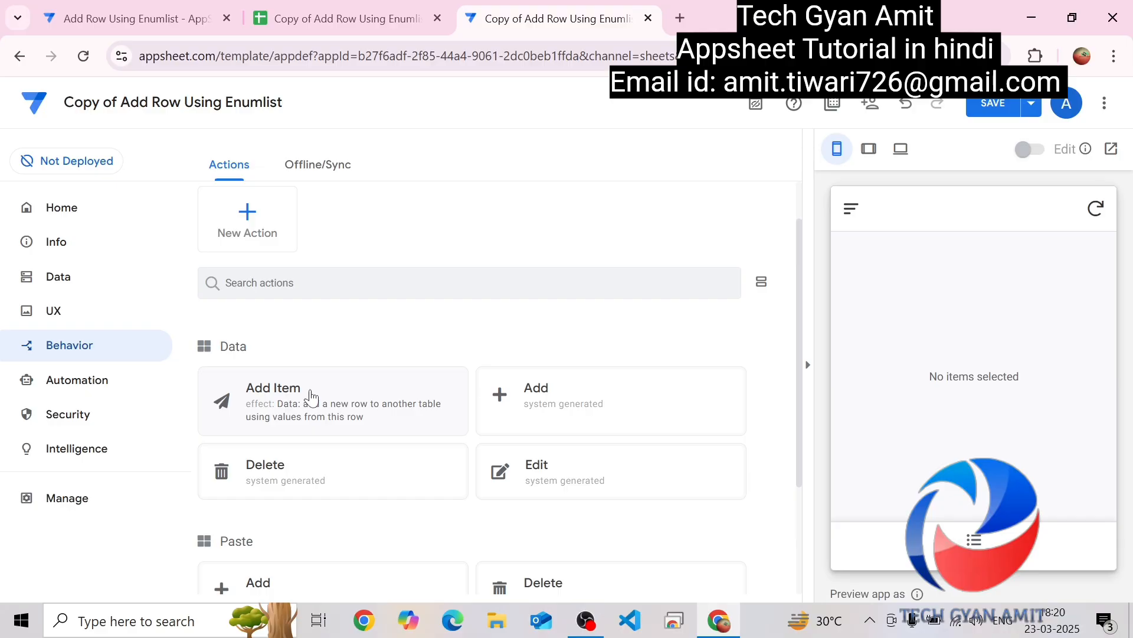
pyautogui.click(258, 237)
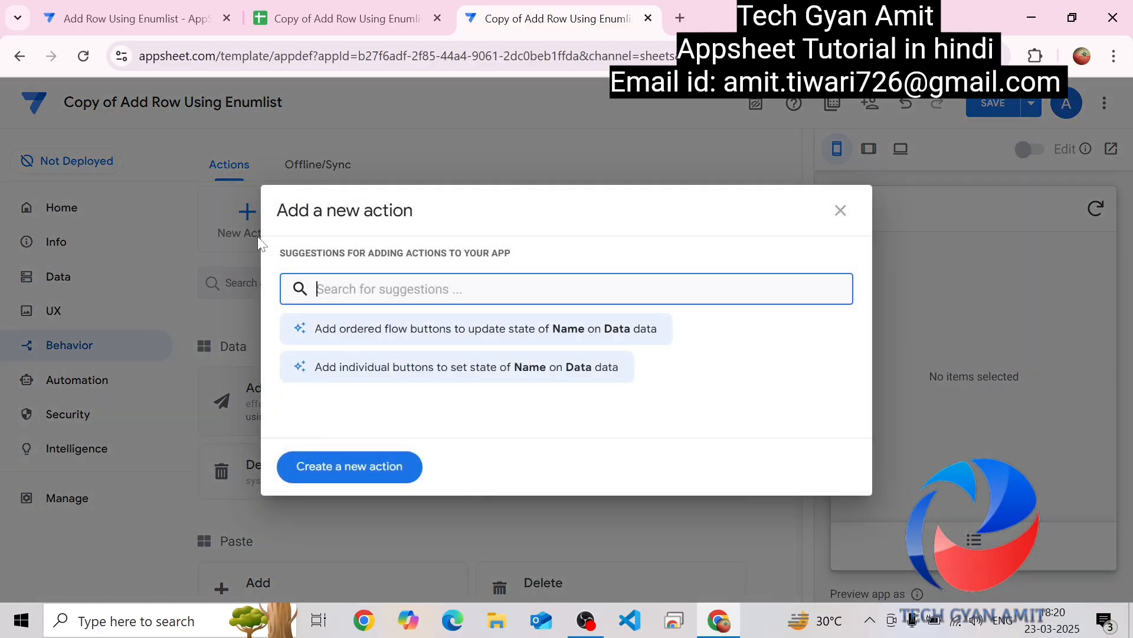
pyautogui.click(339, 467)
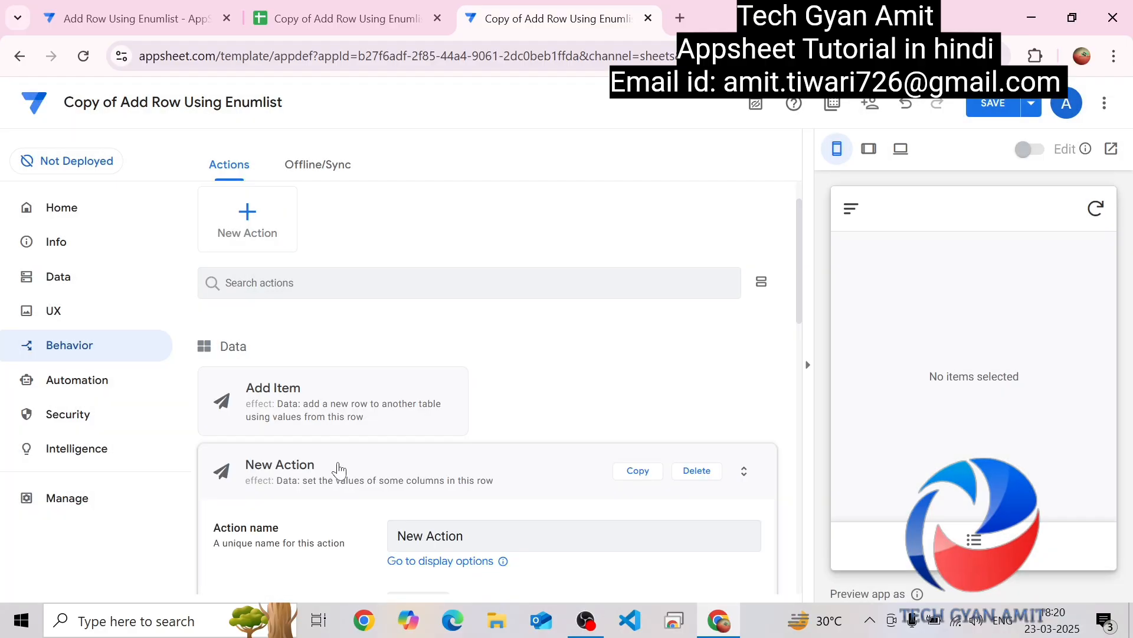
pyautogui.moveTo(463, 536); pyautogui.dragTo(377, 548)
pyautogui.write('Add ')
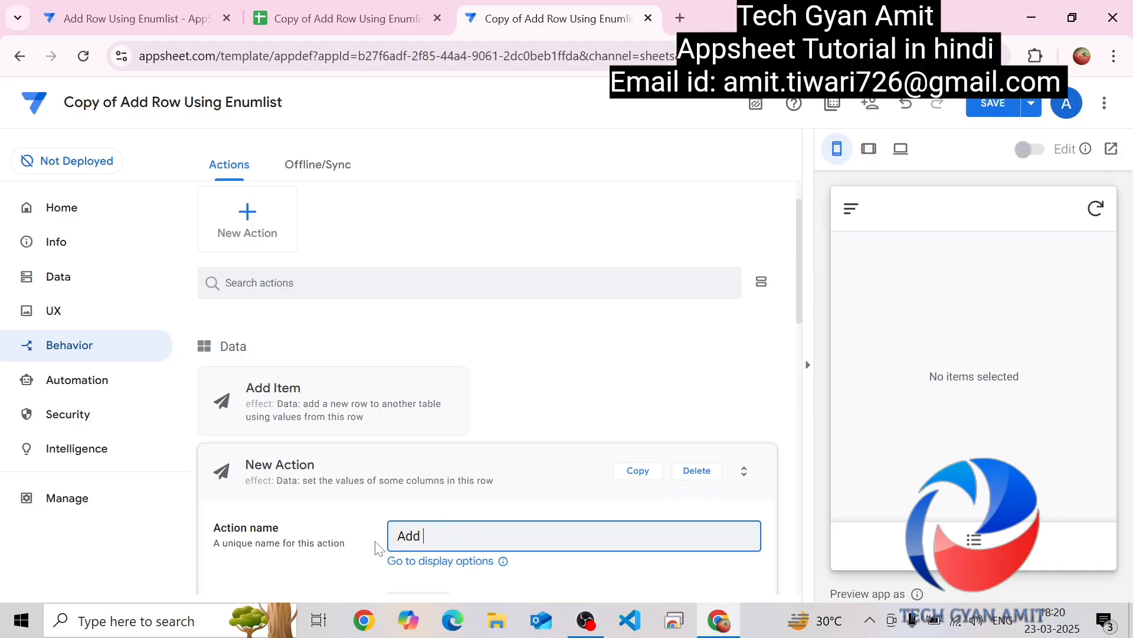
pyautogui.write('Number')
# Make Add Number set the Count column to the expression [Count]+1.
pyautogui.moveTo(799, 311); pyautogui.dragTo(798, 406)
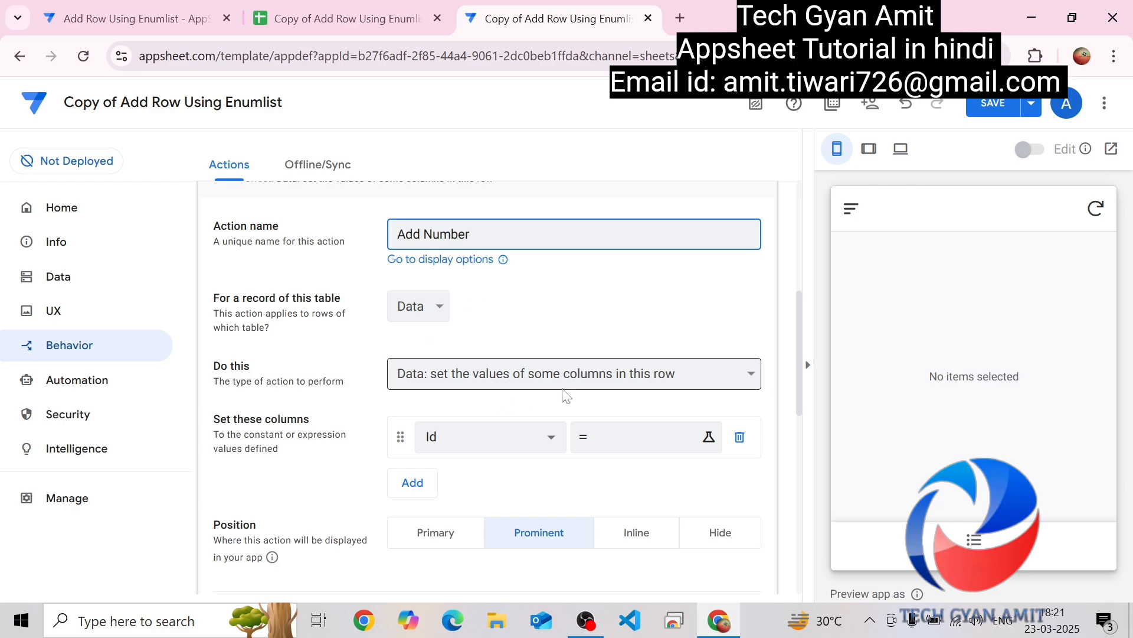
pyautogui.click(491, 450)
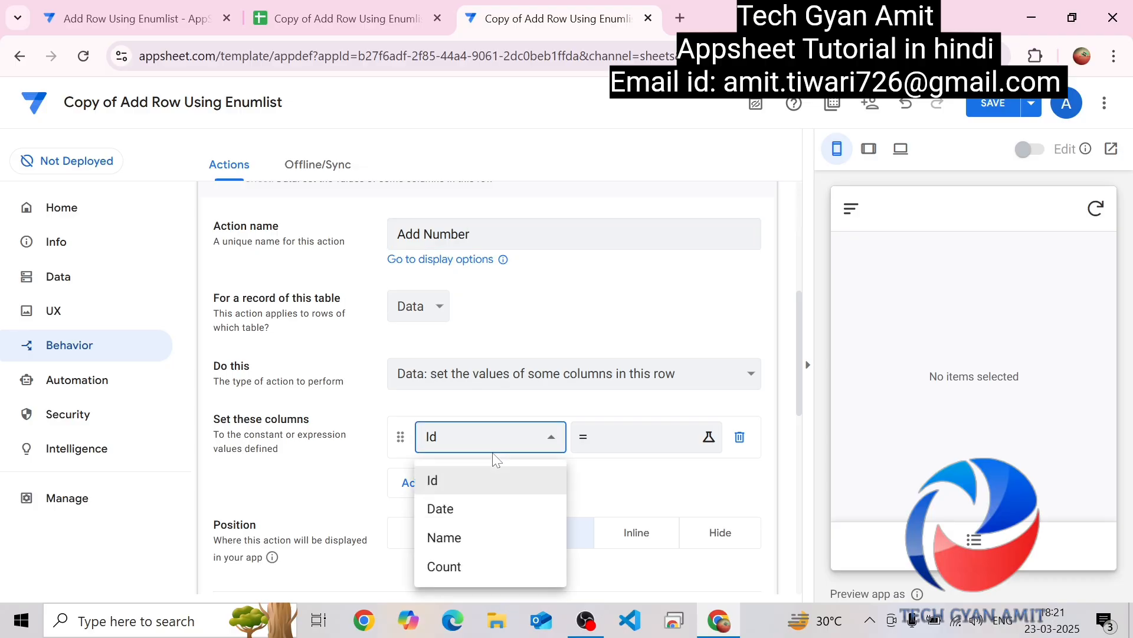
pyautogui.click(453, 566)
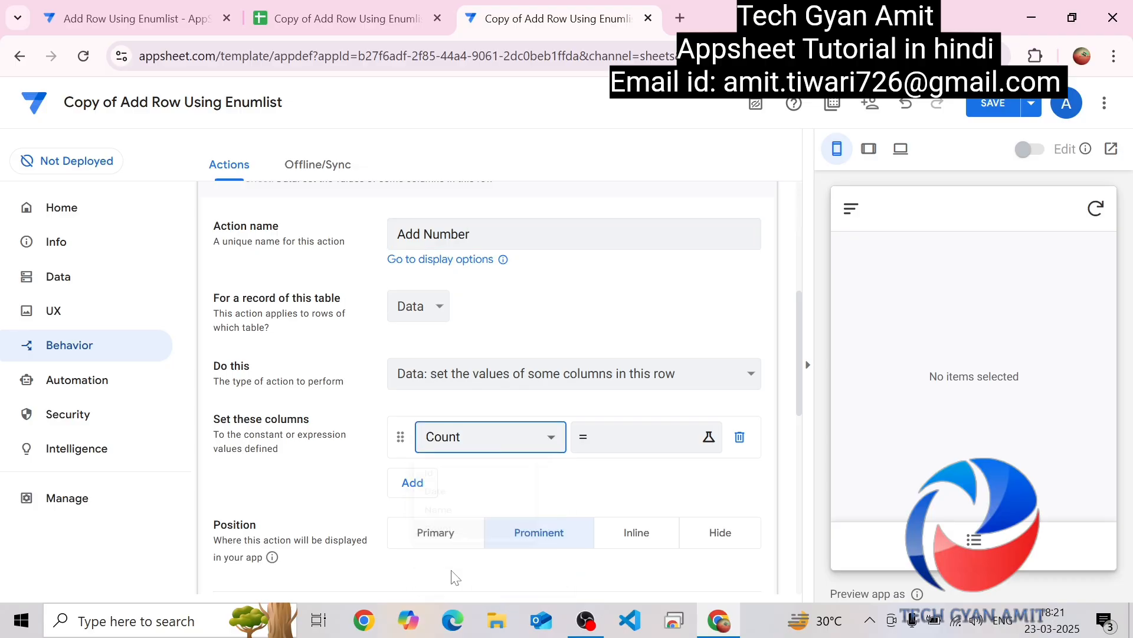
pyautogui.click(628, 455)
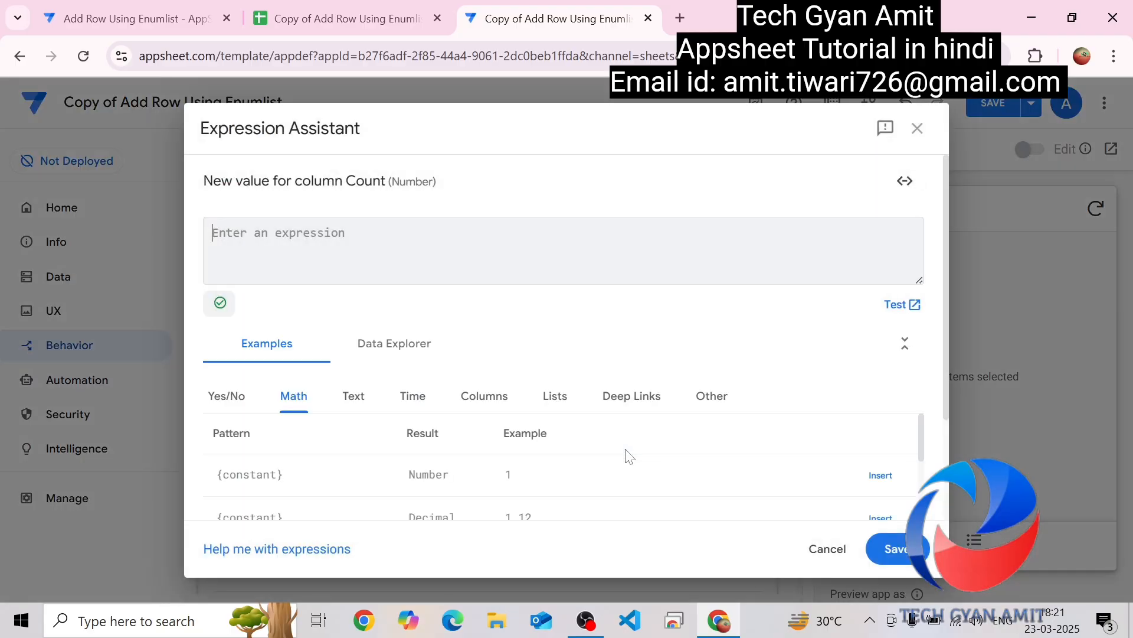
pyautogui.write('[Co')
pyautogui.press('Return')
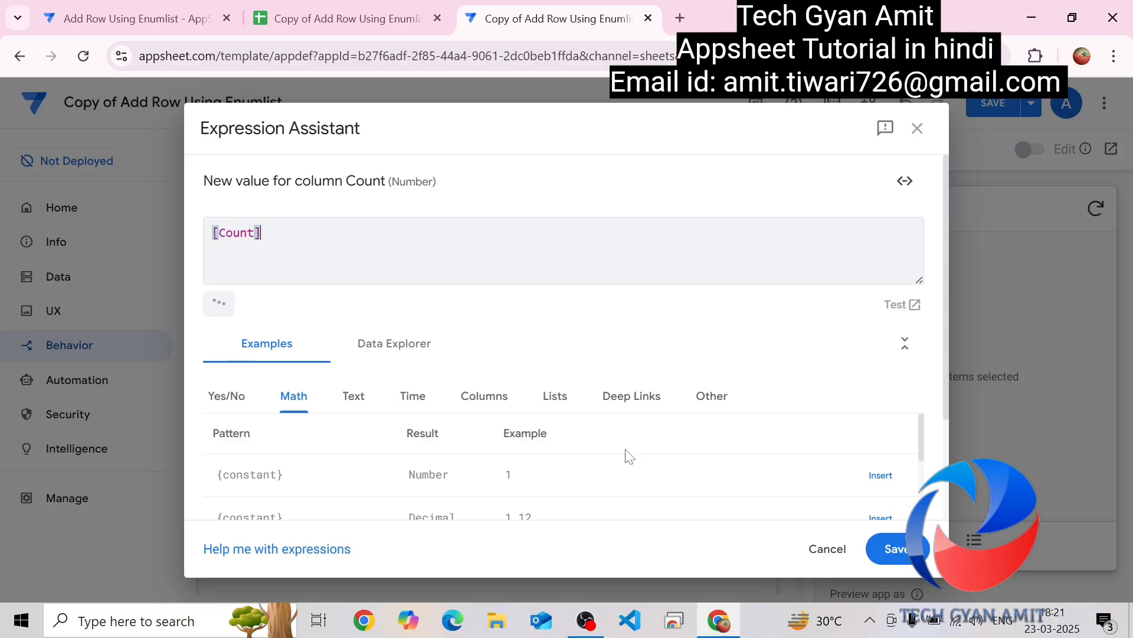
pyautogui.write('+1')
pyautogui.click(898, 552)
# Save the app and collapse the Add Number action's settings.
pyautogui.click(992, 107)
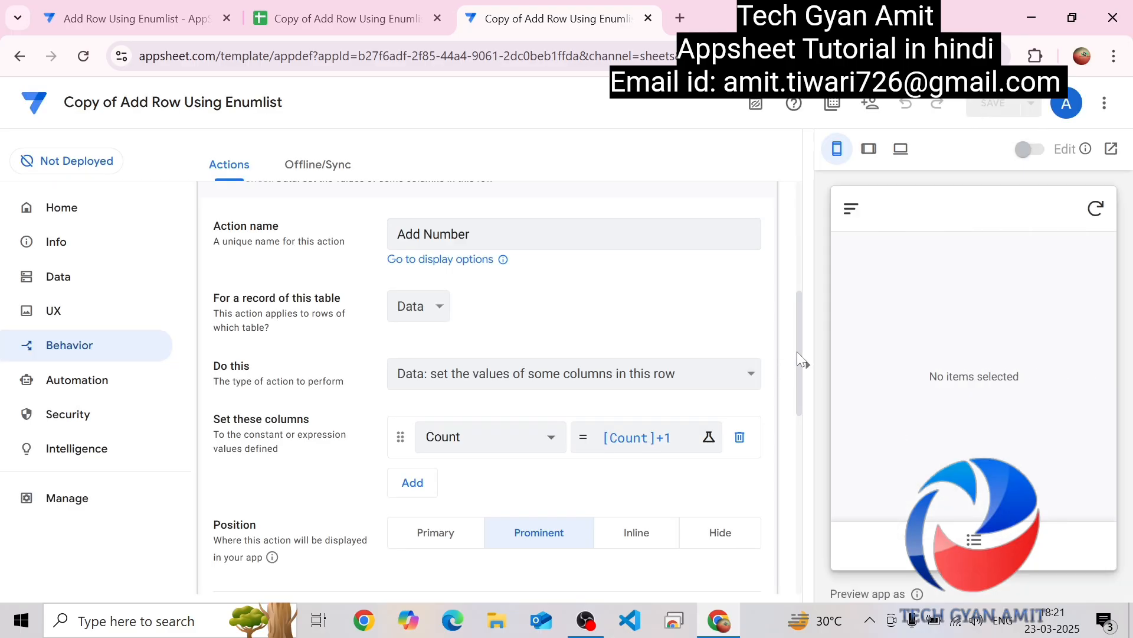
pyautogui.scroll(1, 798, 332)
pyautogui.scroll(1, 797, 330)
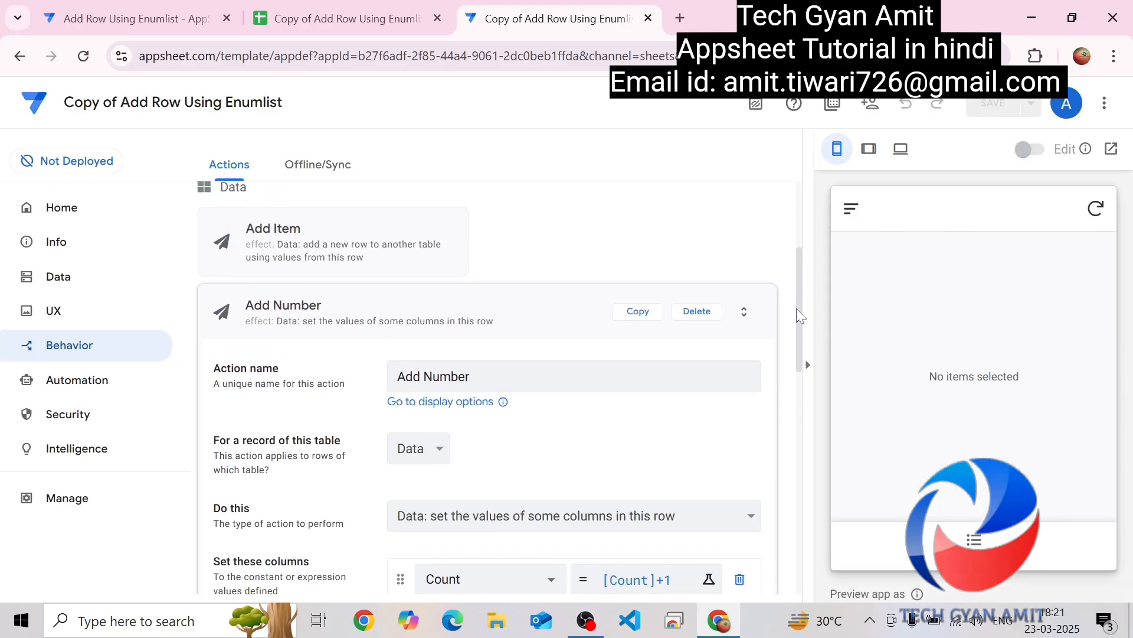
pyautogui.click(498, 317)
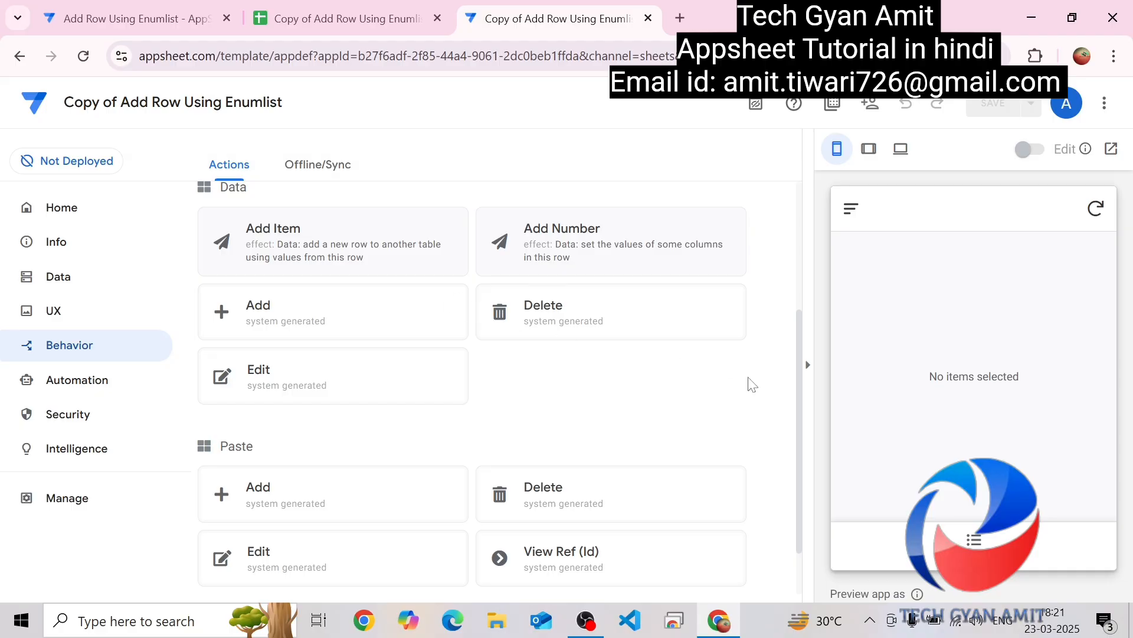
# Create another new action for the Data table and name it Add More Items.
pyautogui.scroll(3, 802, 437)
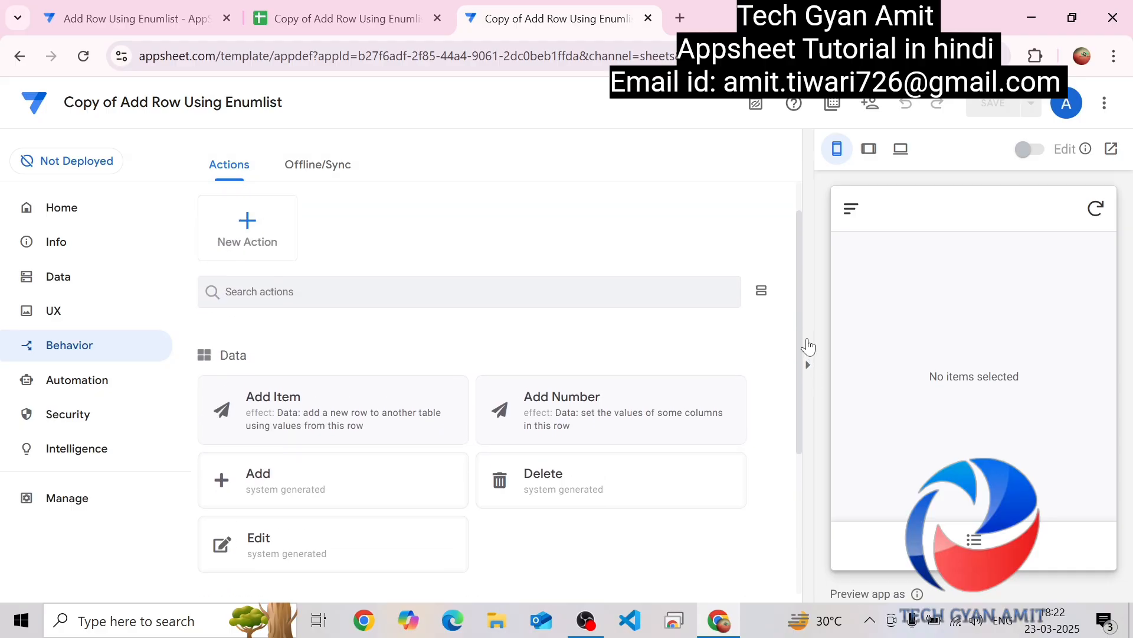
pyautogui.click(245, 234)
pyautogui.click(319, 471)
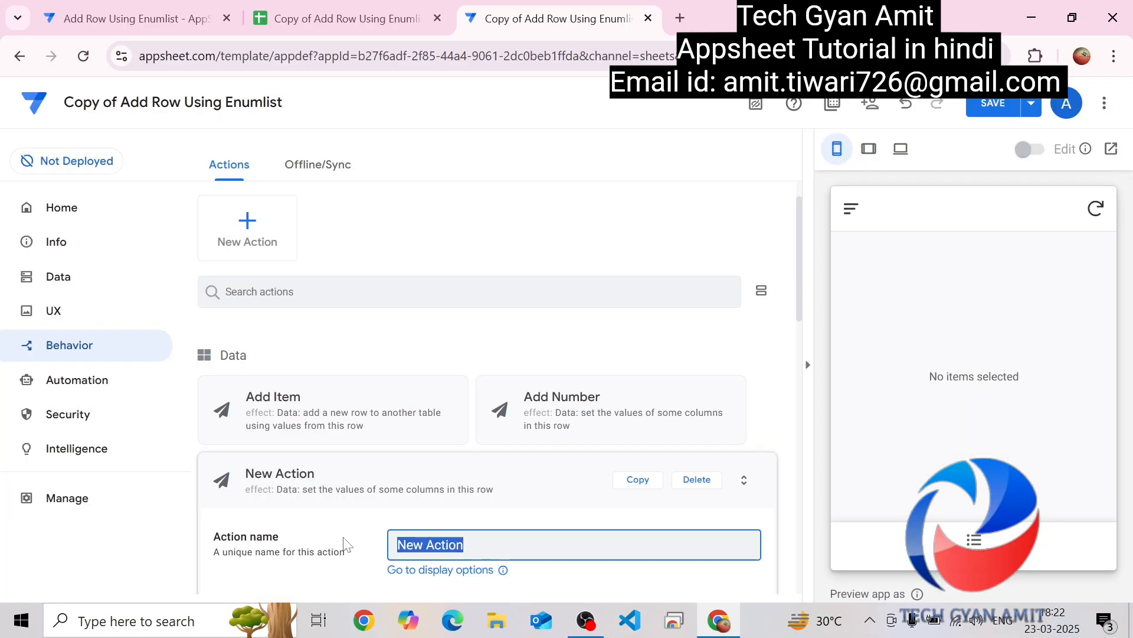
pyautogui.write('Add Mor')
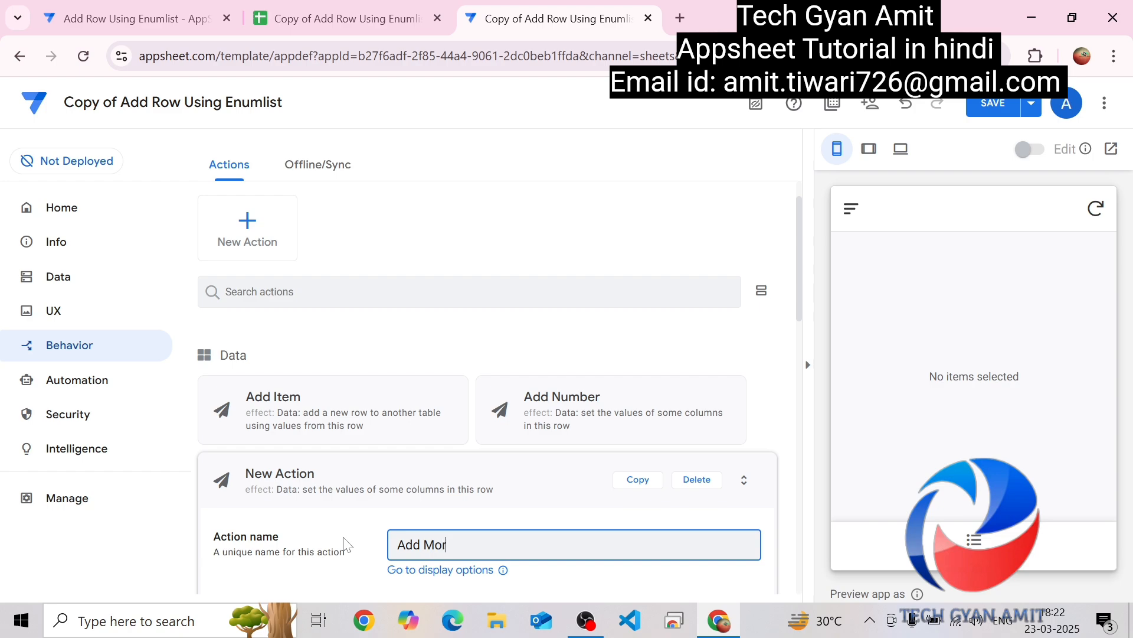
pyautogui.write('e Items')
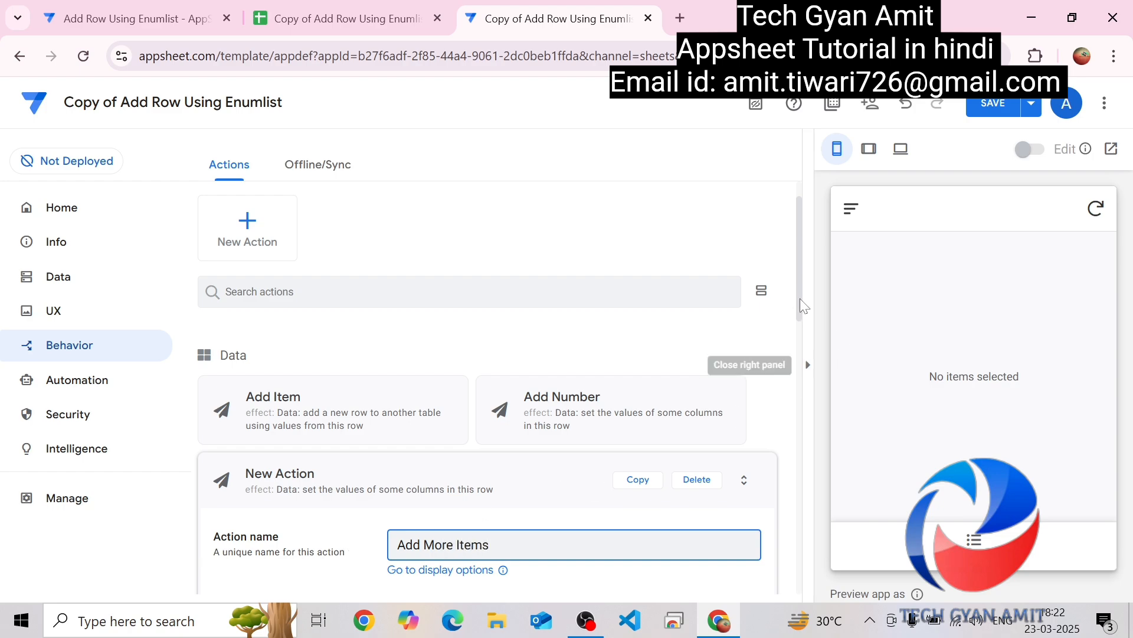
pyautogui.moveTo(799, 301); pyautogui.dragTo(798, 398)
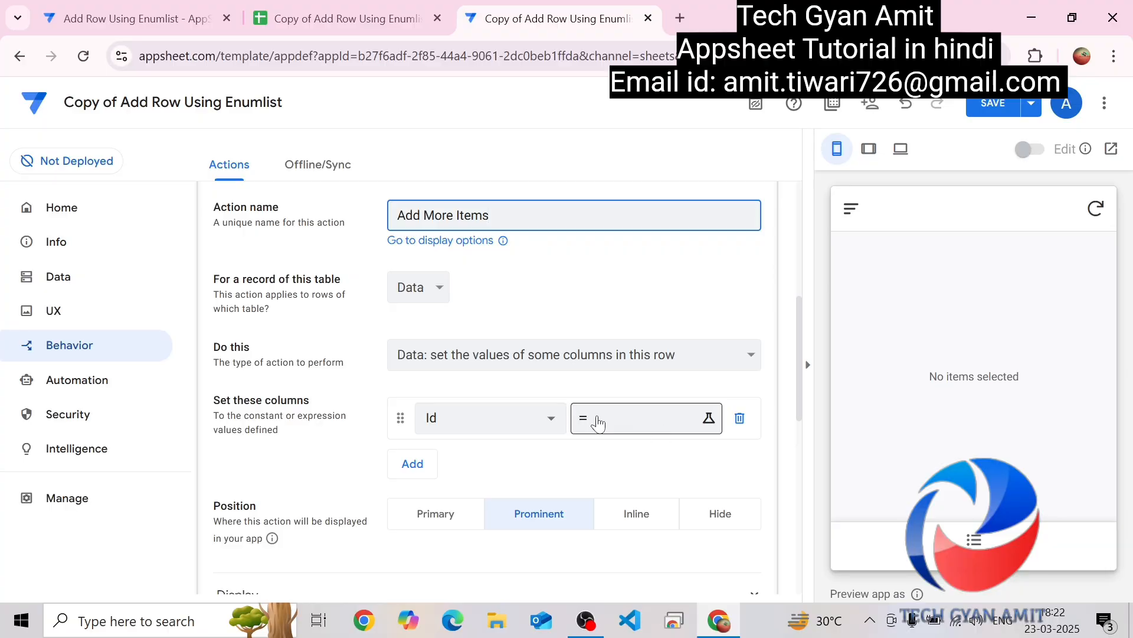
# Make Add More Items execute an action on a set of rows, with Data as the referenced table.
pyautogui.click(503, 357)
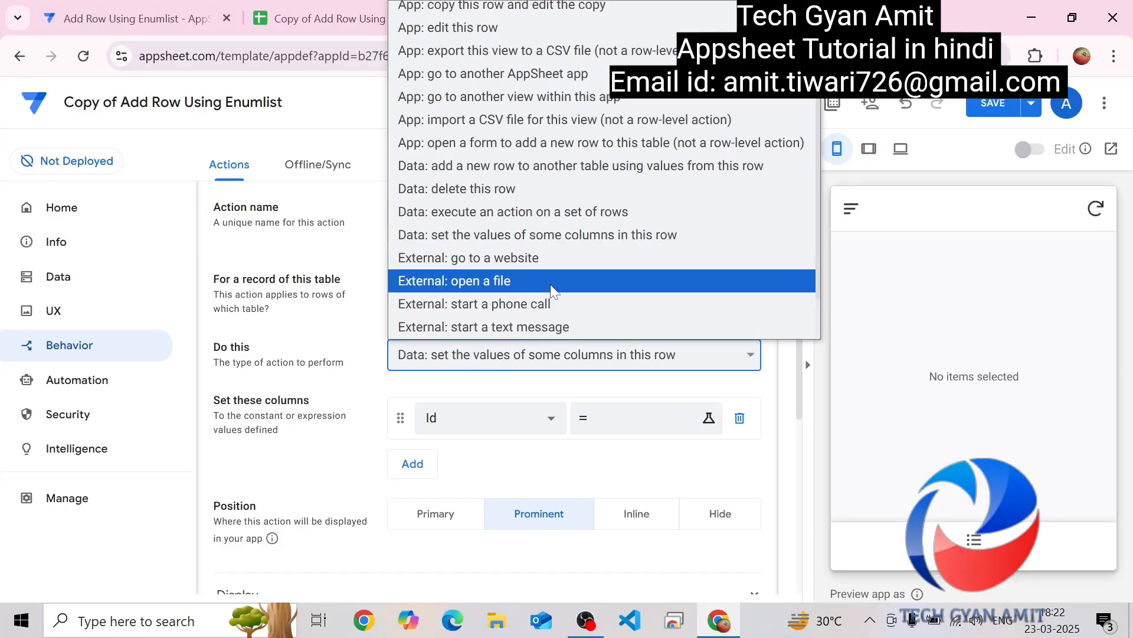
pyautogui.scroll(-1, 529, 332)
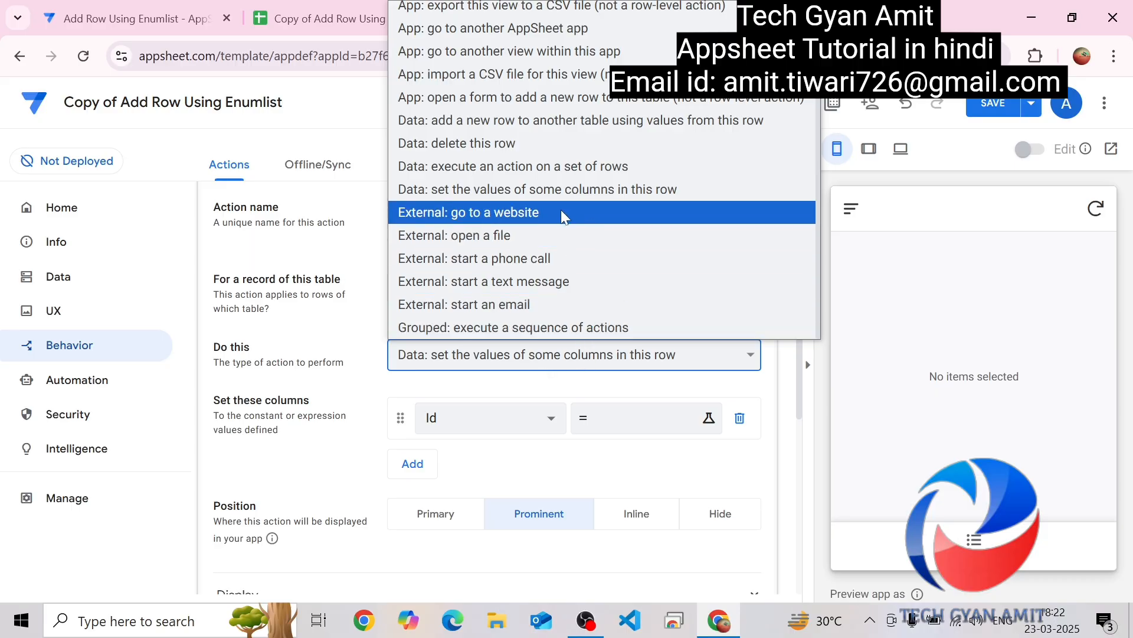
pyautogui.click(588, 173)
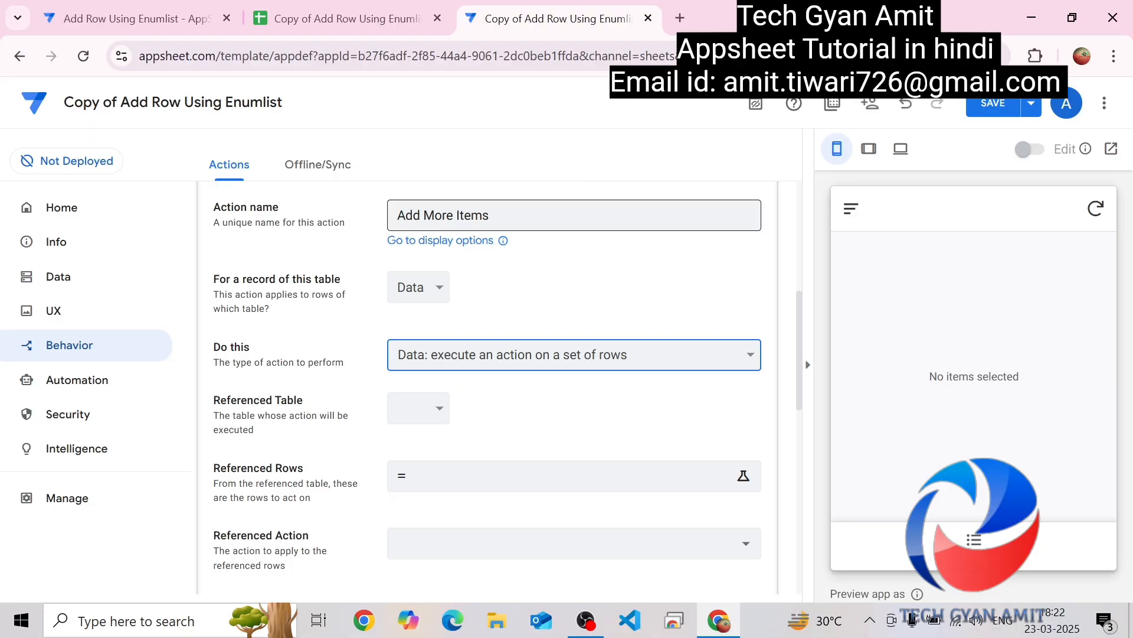
pyautogui.click(444, 412)
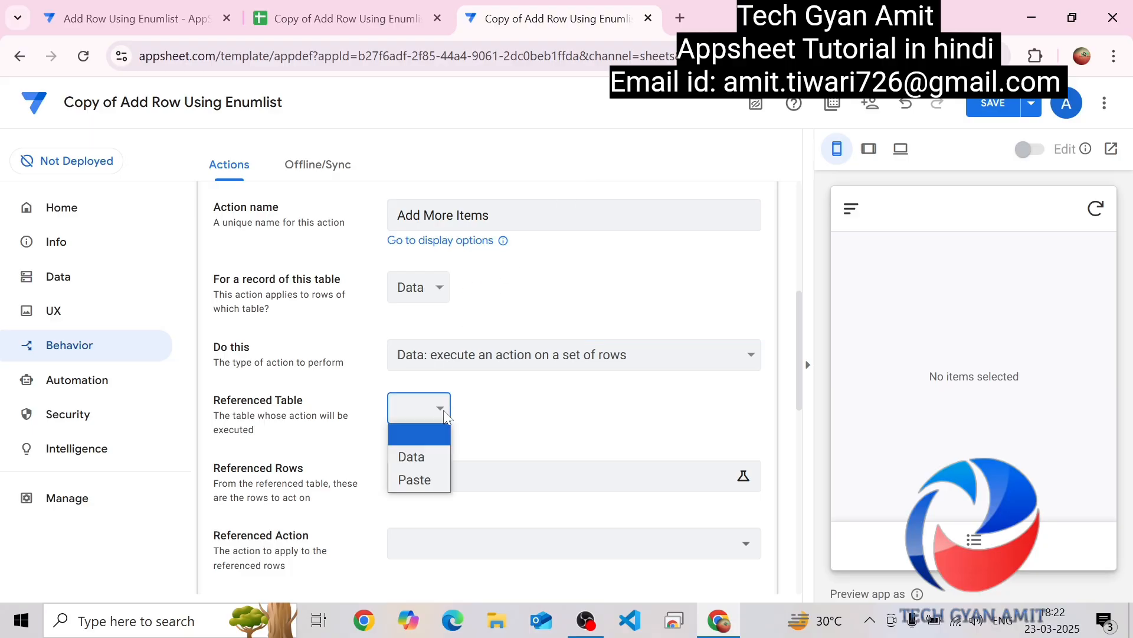
pyautogui.click(421, 458)
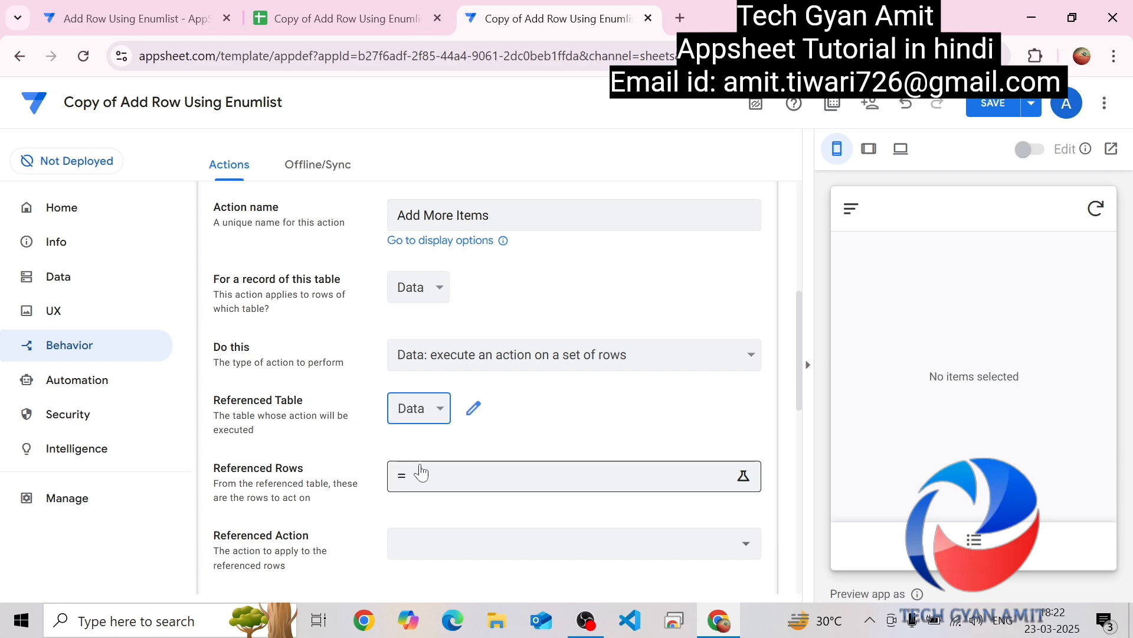
# Set the referenced rows of Add More Items to the expression LIST([_ThisRow]) and collapse the action's settings.
pyautogui.click(430, 488)
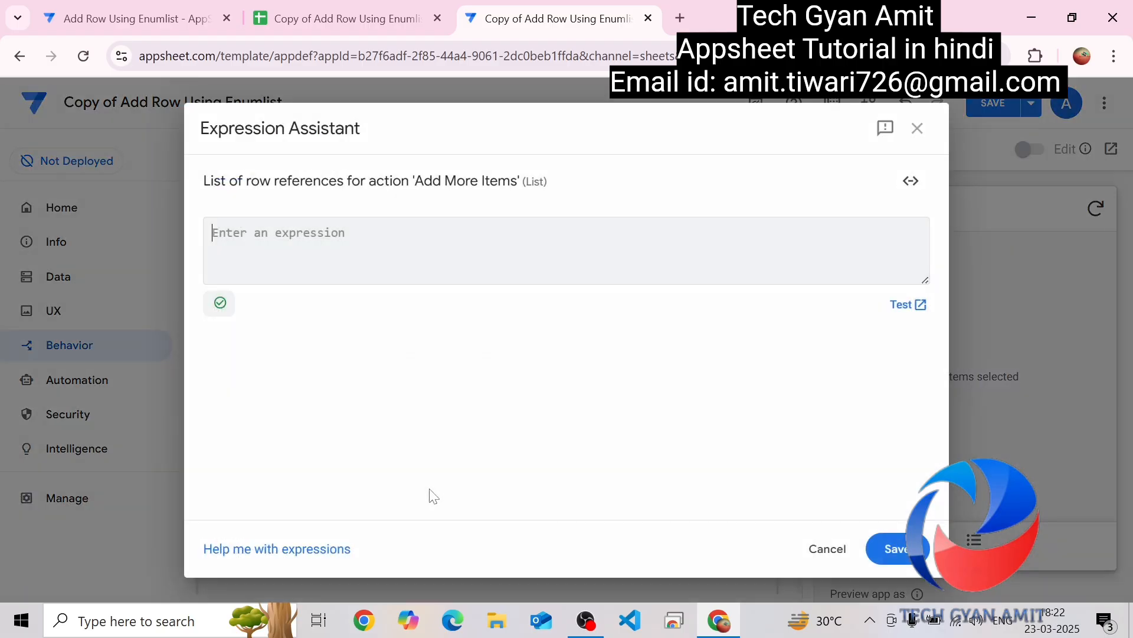
pyautogui.write('LIST')
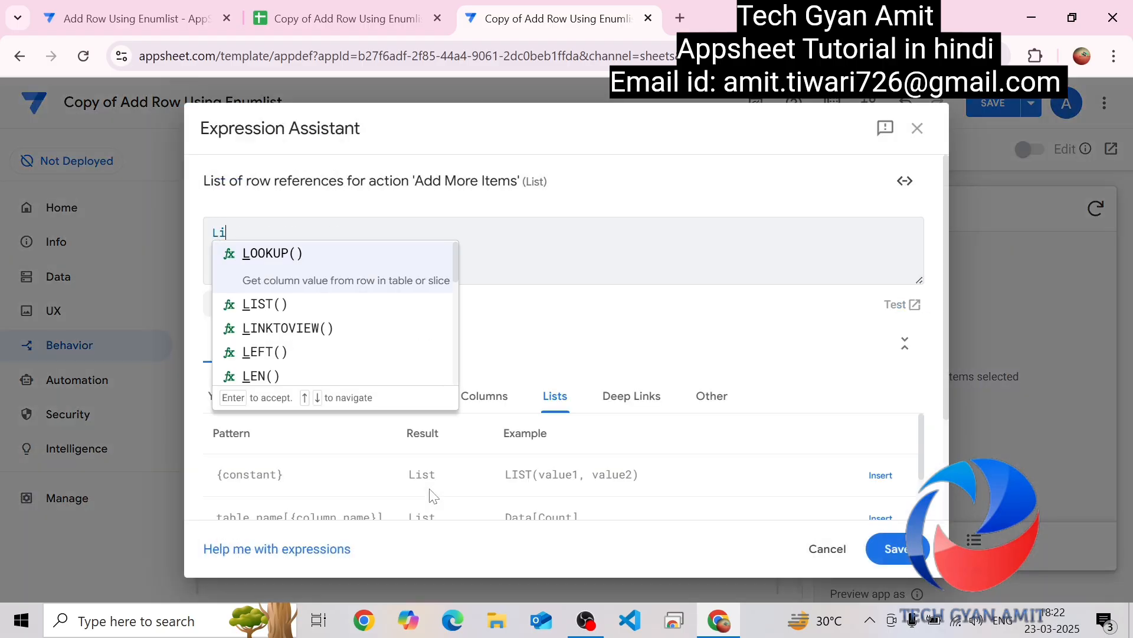
pyautogui.press('Return')
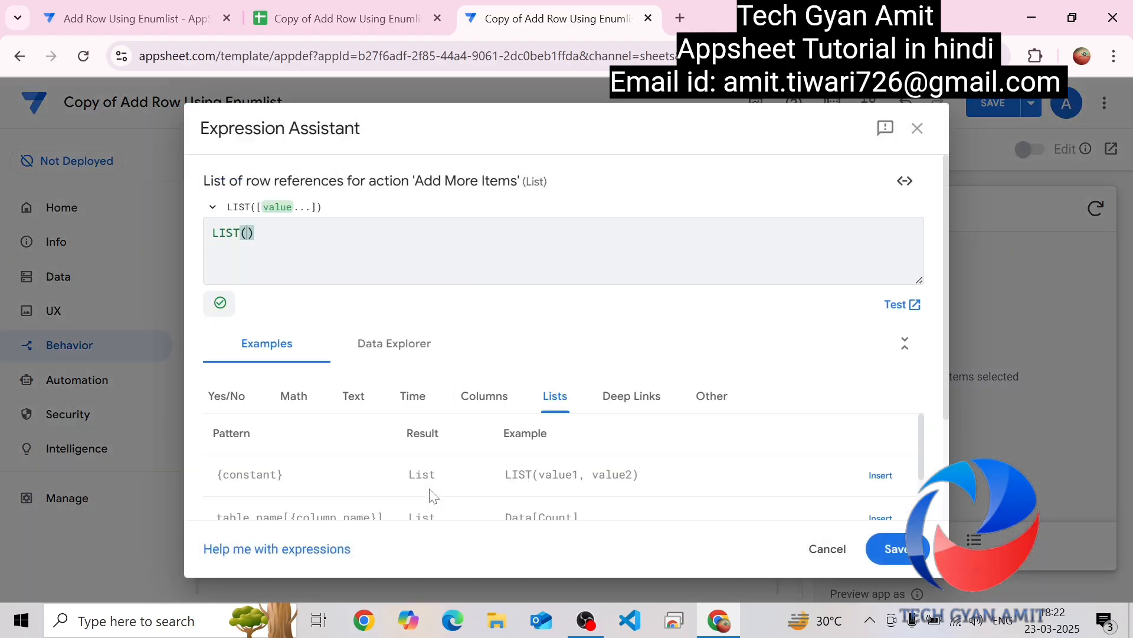
pyautogui.write('[_This')
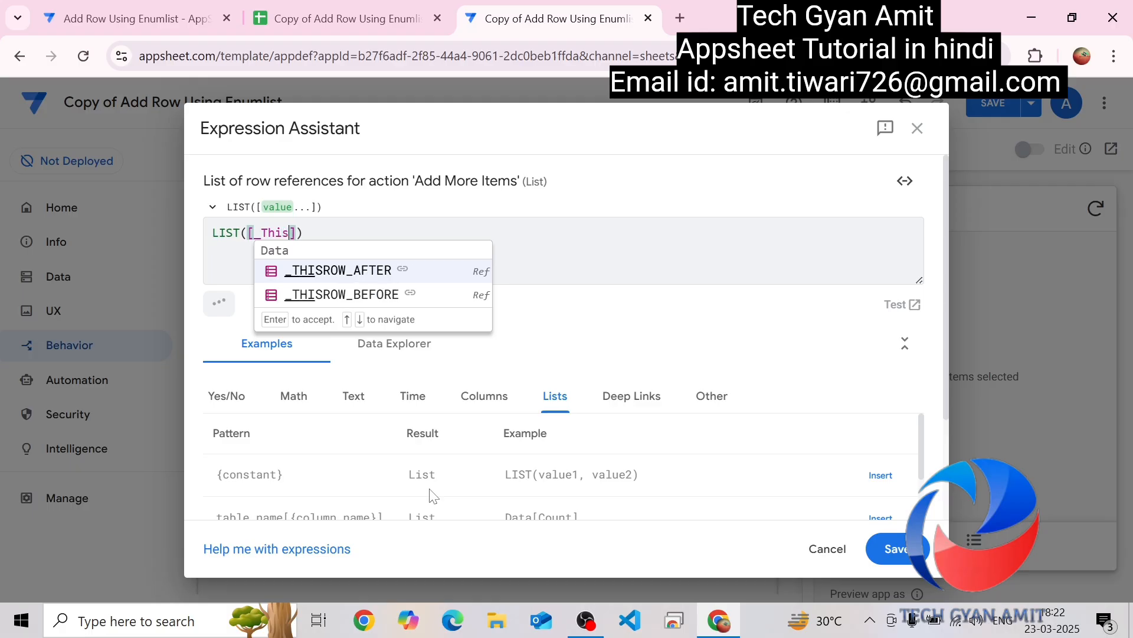
pyautogui.write('Row')
pyautogui.click(645, 275)
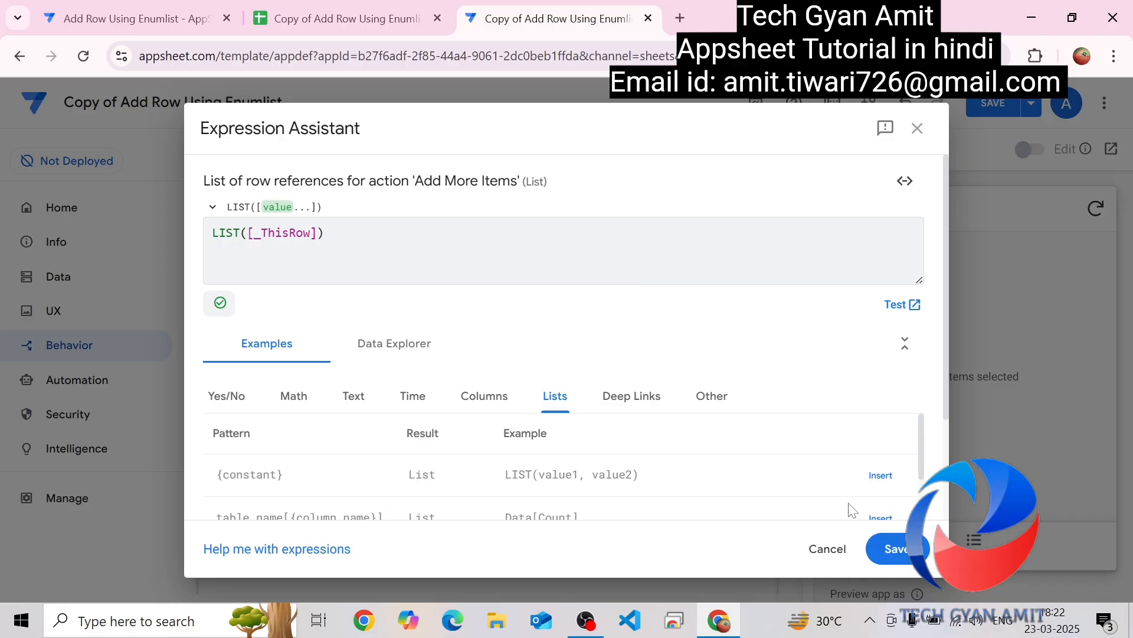
pyautogui.click(898, 549)
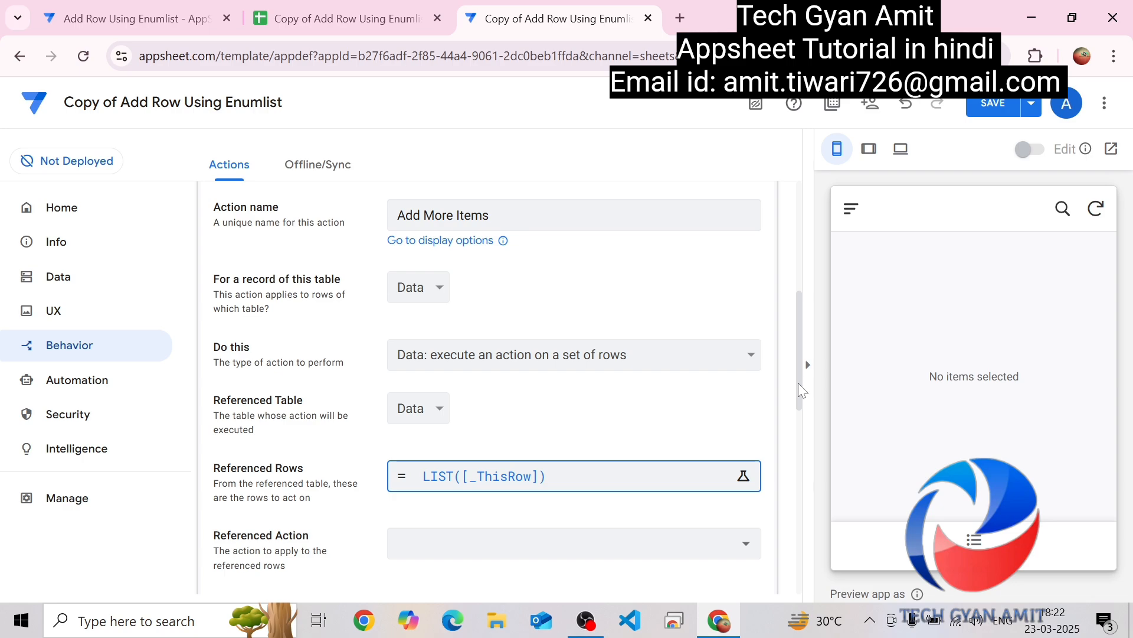
pyautogui.moveTo(799, 382); pyautogui.dragTo(792, 326)
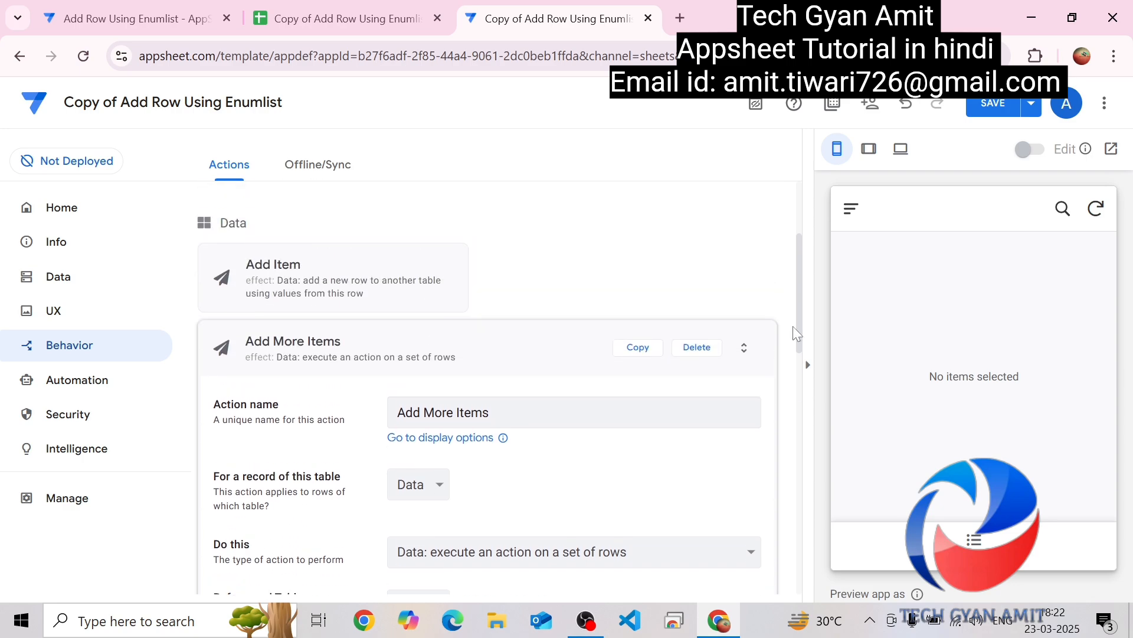
pyautogui.click(468, 358)
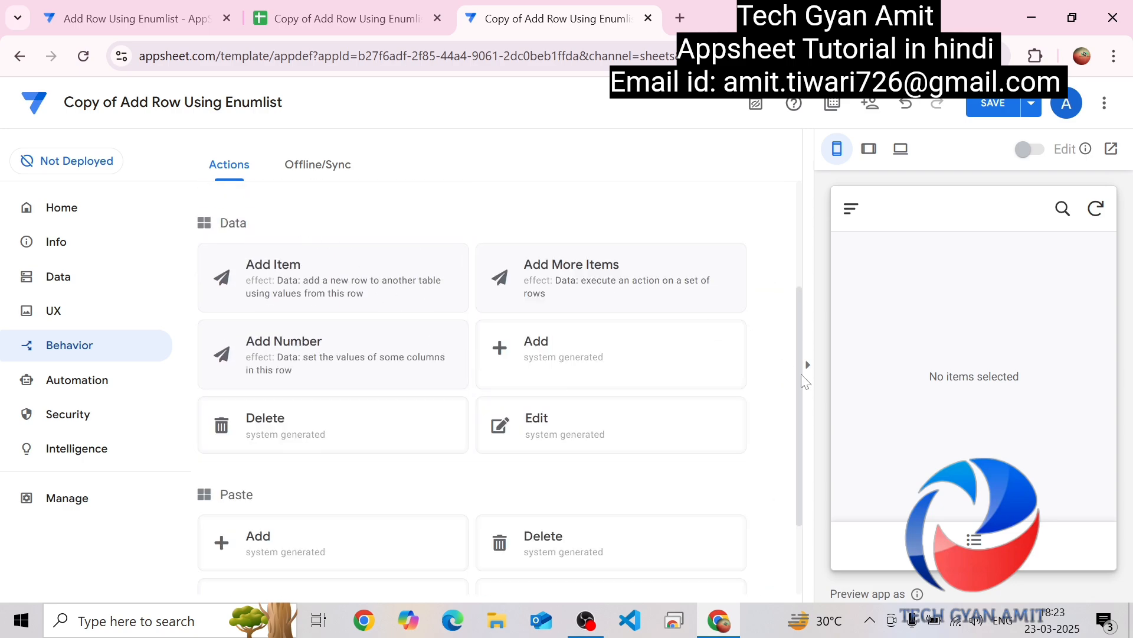
# Create a new action for the Data table and name it Grouped Action.
pyautogui.moveTo(799, 385); pyautogui.dragTo(793, 324)
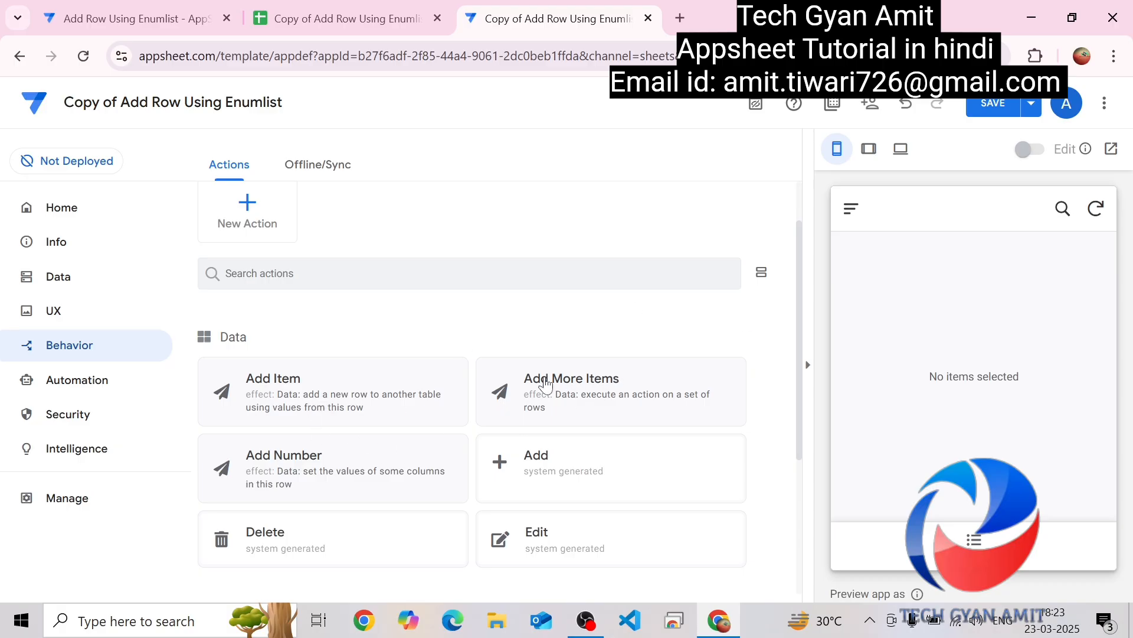
pyautogui.click(246, 235)
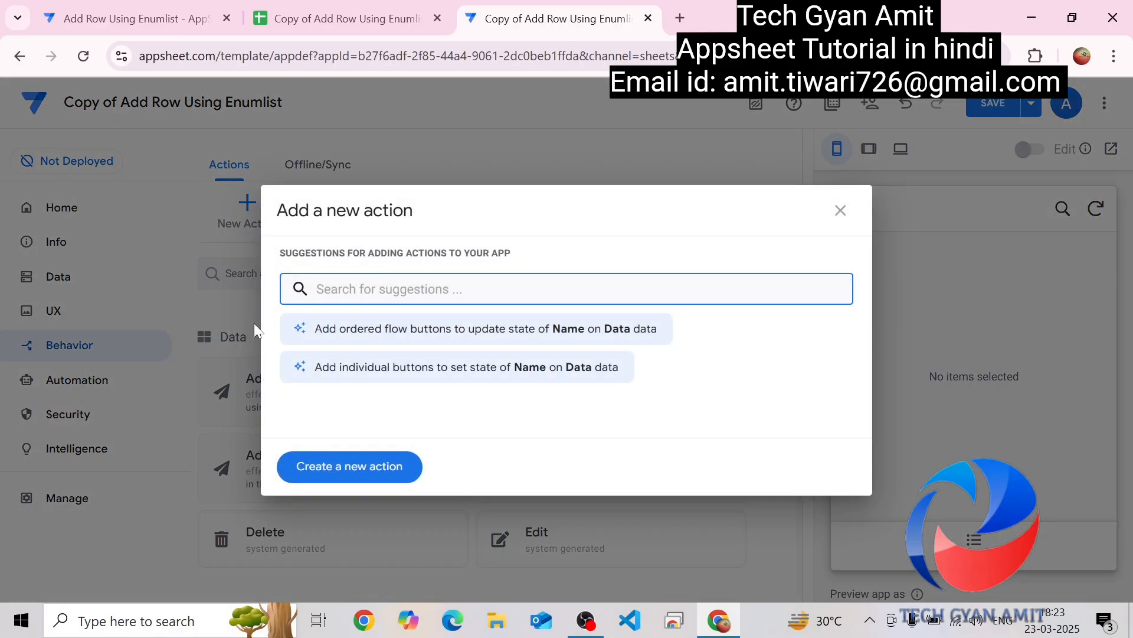
pyautogui.click(340, 469)
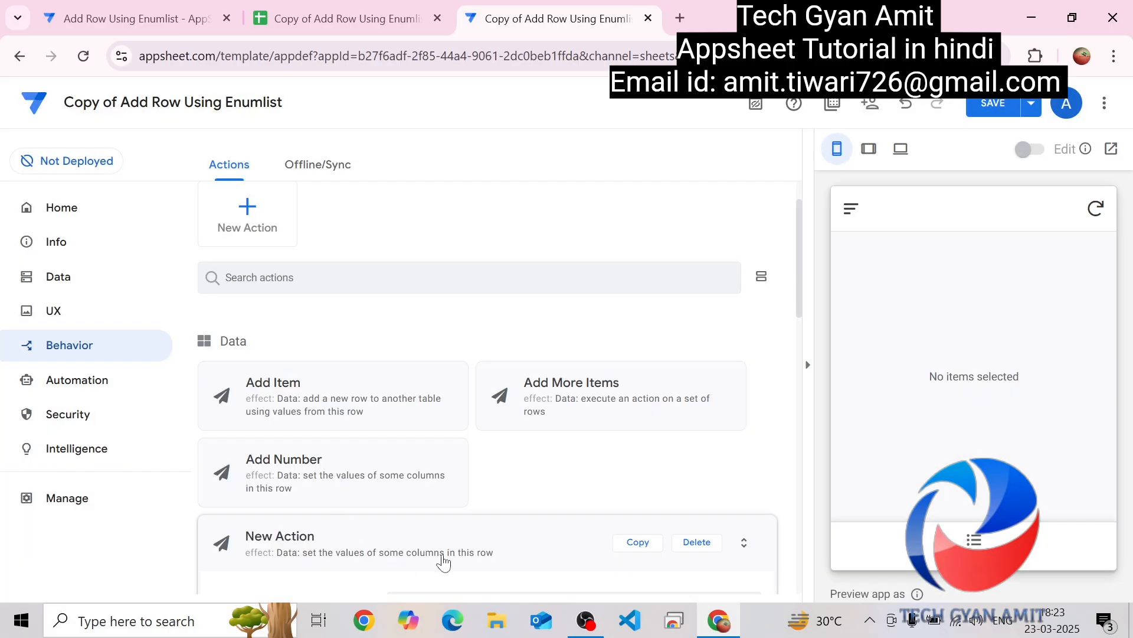
pyautogui.moveTo(800, 298); pyautogui.dragTo(809, 390)
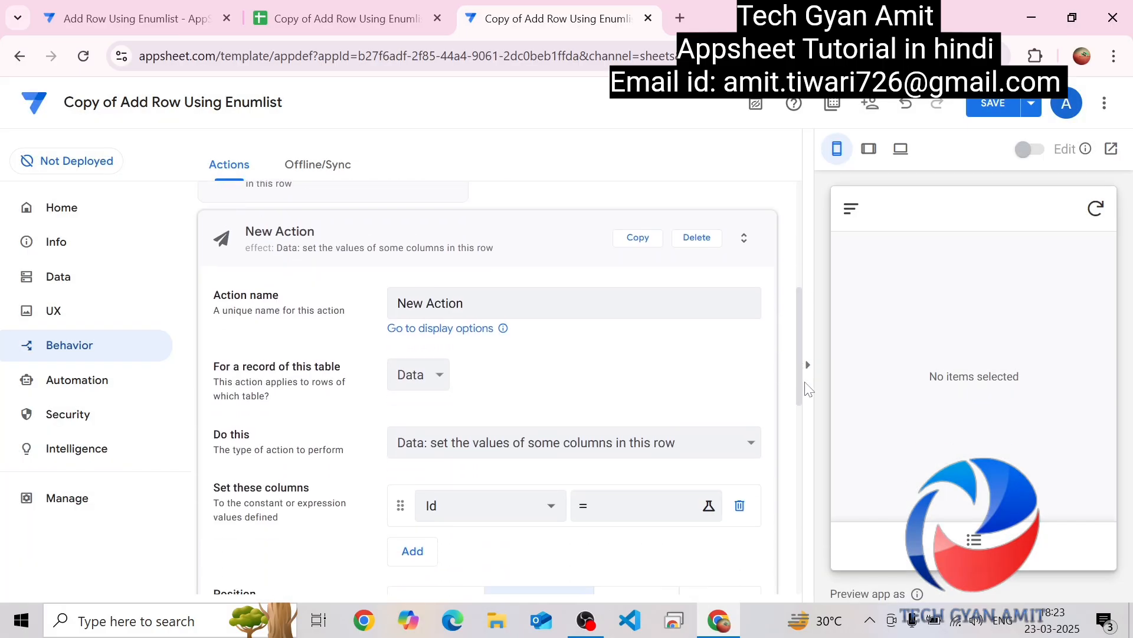
pyautogui.moveTo(472, 276); pyautogui.dragTo(328, 289)
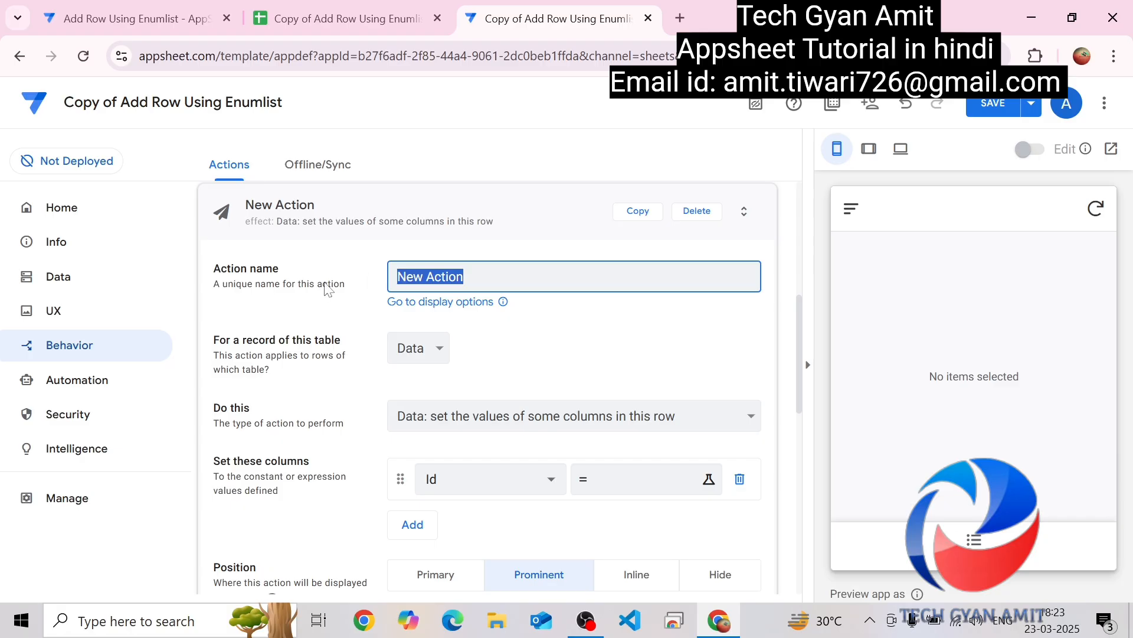
pyautogui.write('Grouped ')
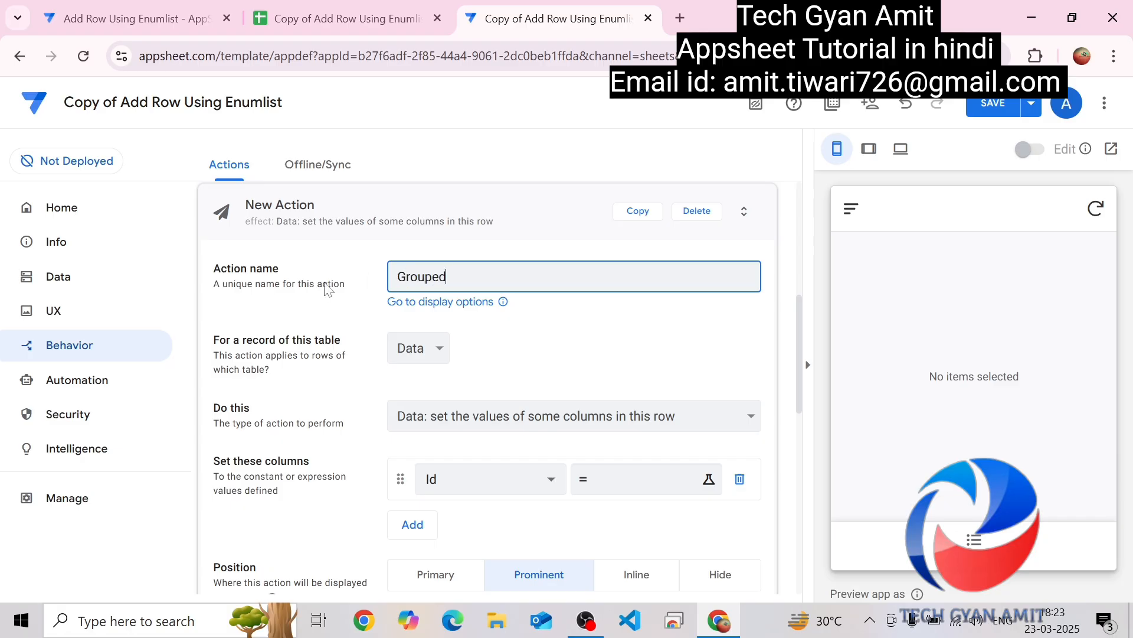
pyautogui.write('Action')
# Make Grouped Action execute a sequence of actions, with Add Number as the first one.
pyautogui.click(517, 430)
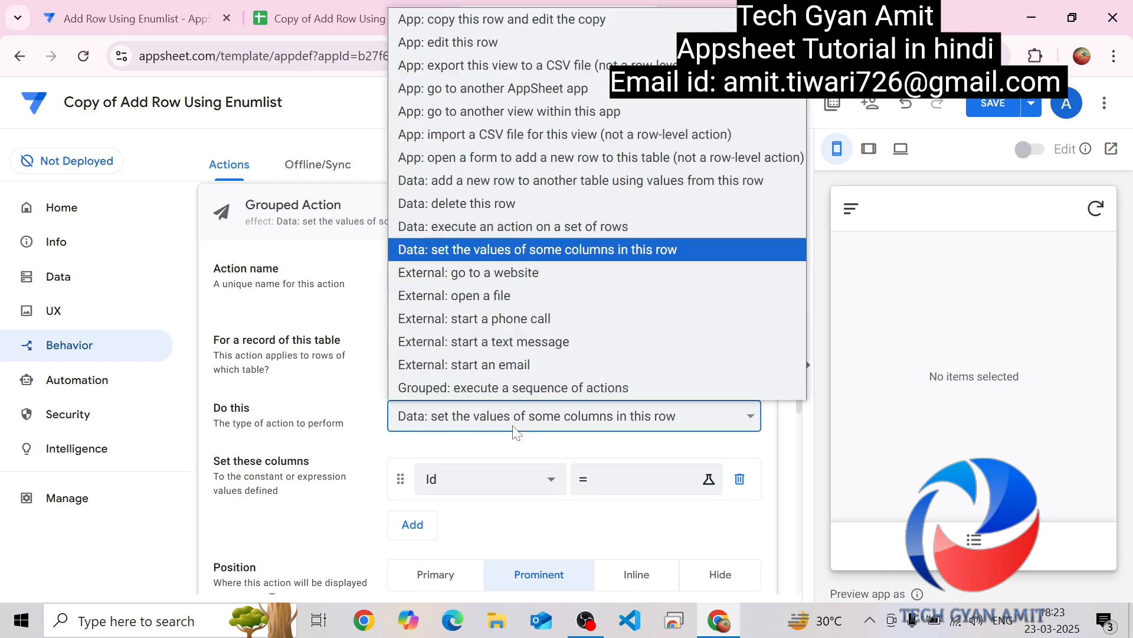
pyautogui.click(526, 389)
pyautogui.click(427, 489)
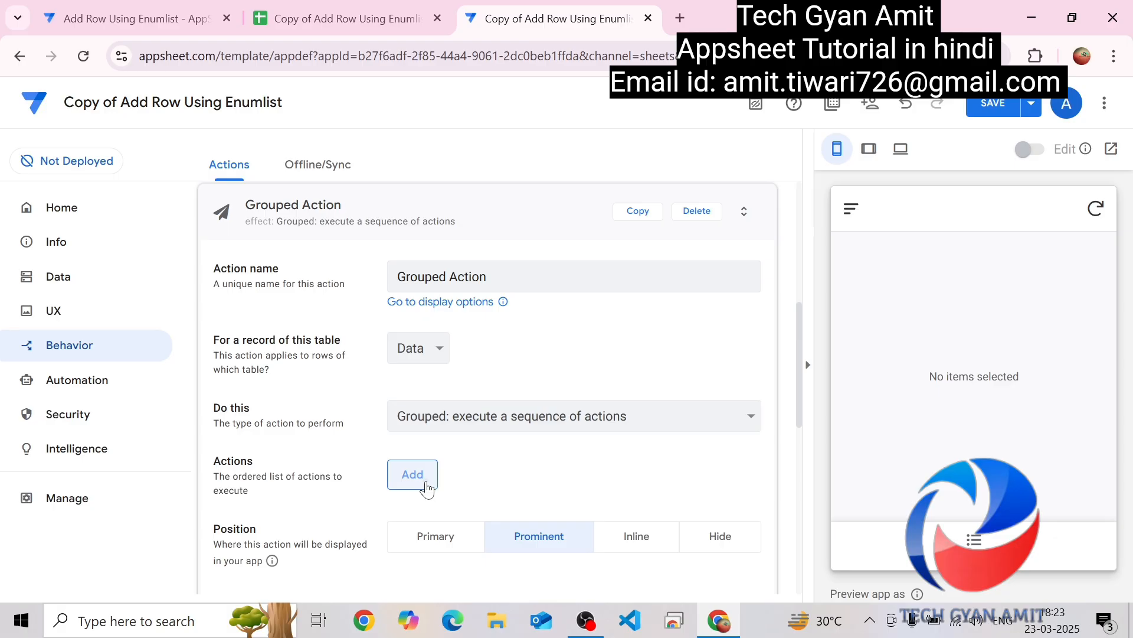
pyautogui.click(475, 491)
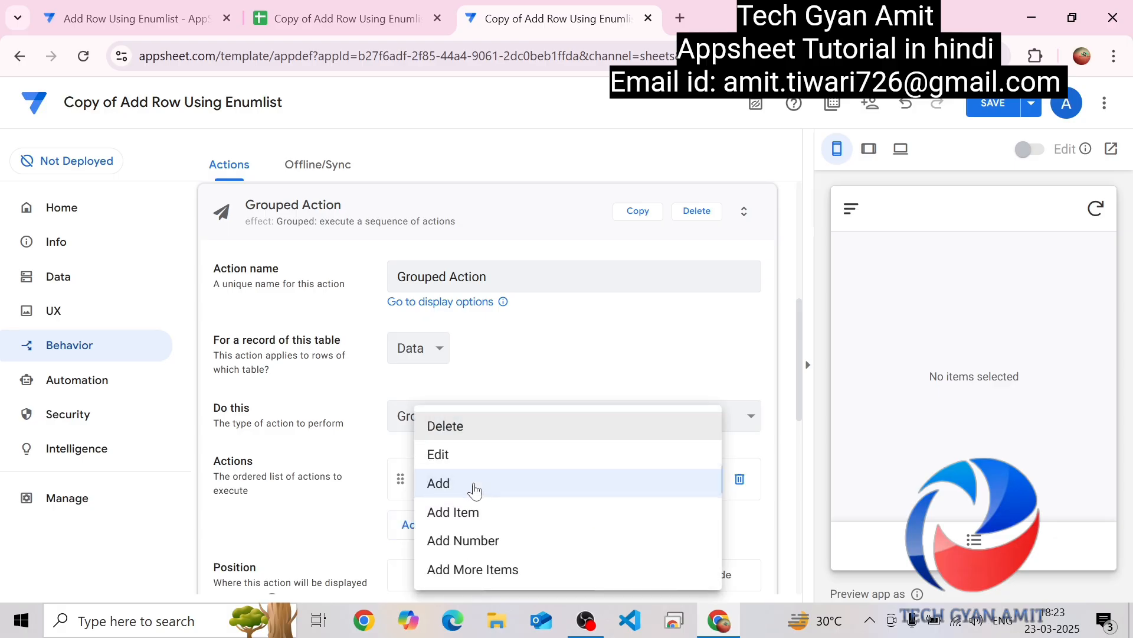
pyautogui.click(478, 542)
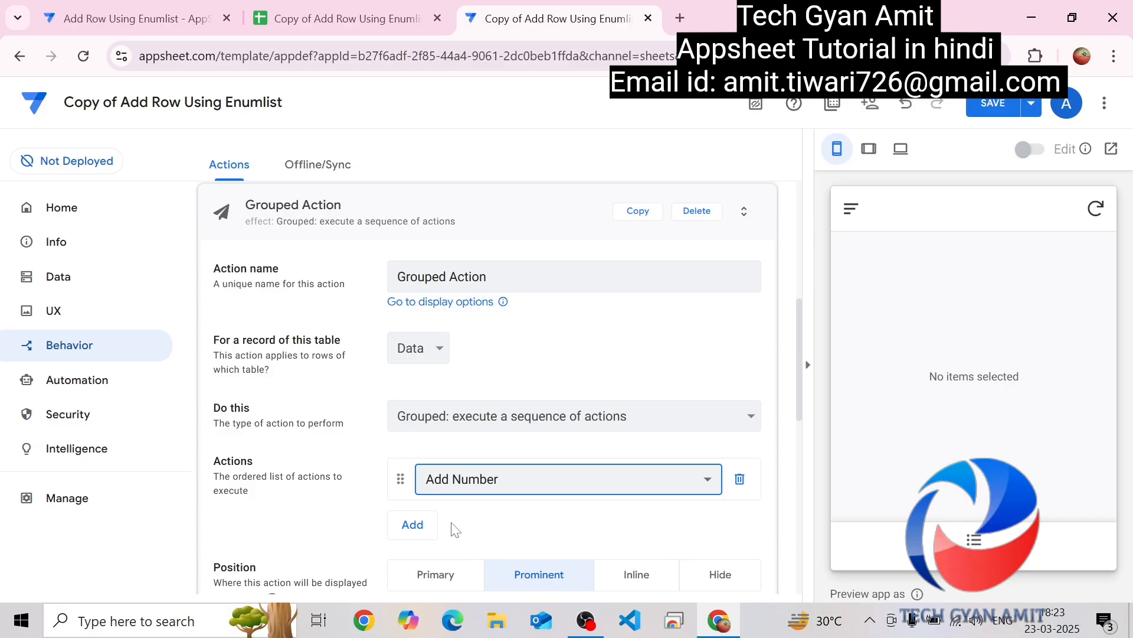
# Append Add Item and Add More Items to the Grouped Action sequence, in that order, and collapse its settings.
pyautogui.click(422, 525)
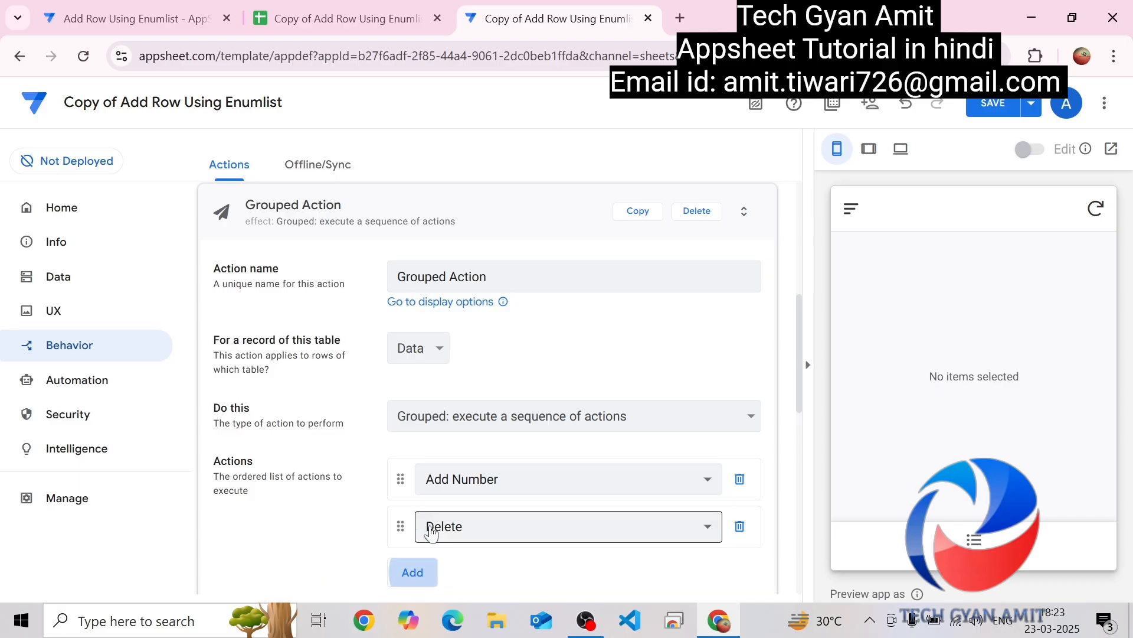
pyautogui.click(470, 532)
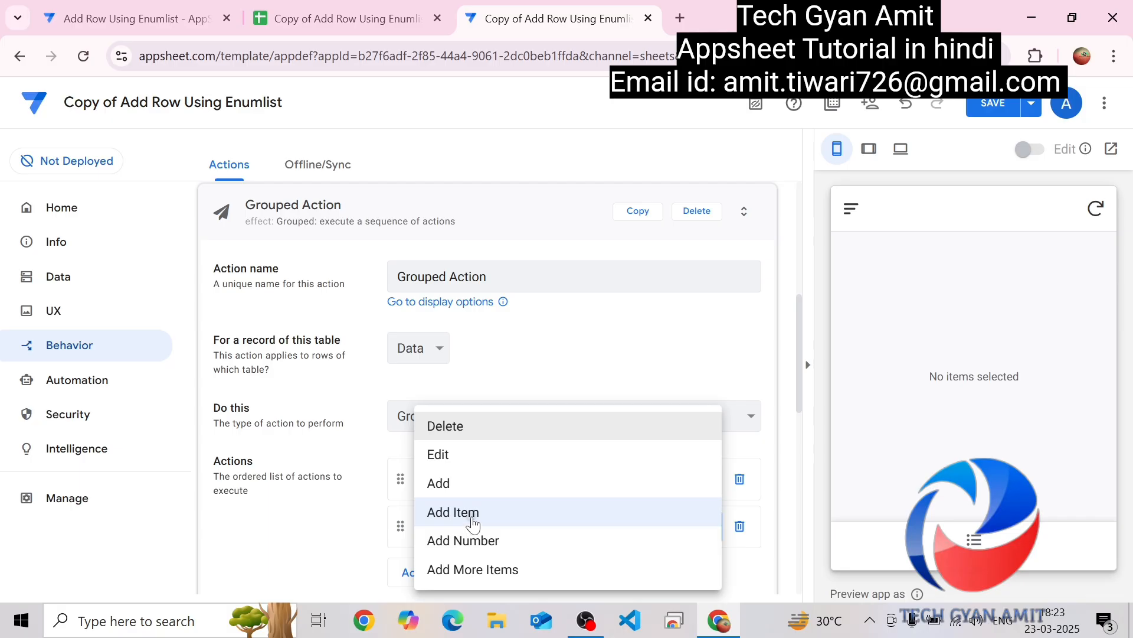
pyautogui.click(476, 525)
pyautogui.click(417, 586)
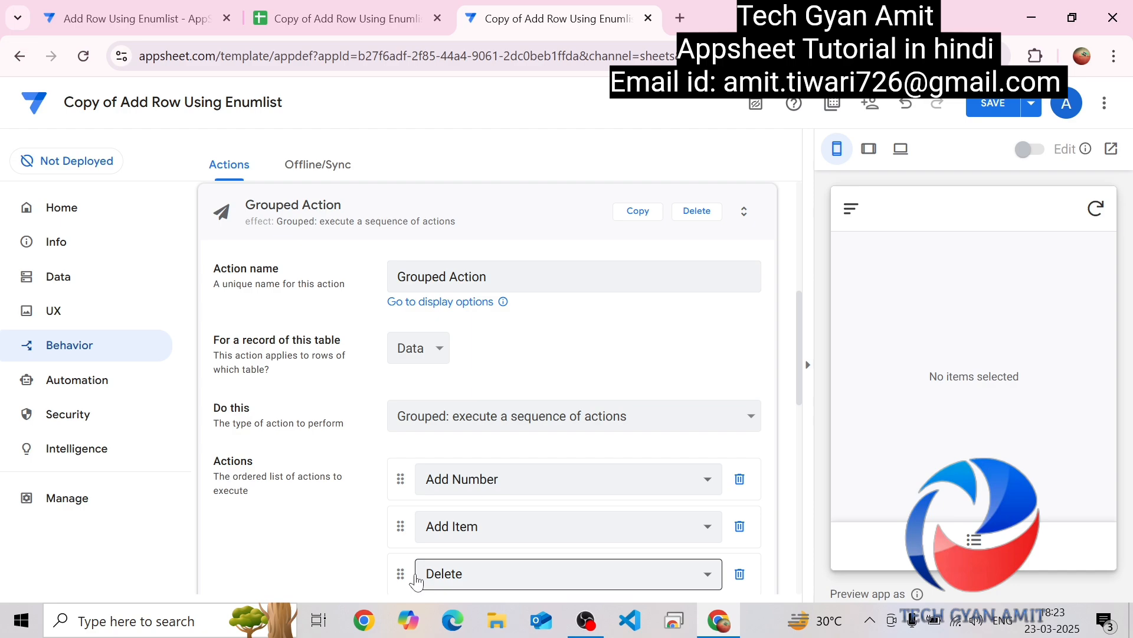
pyautogui.click(425, 576)
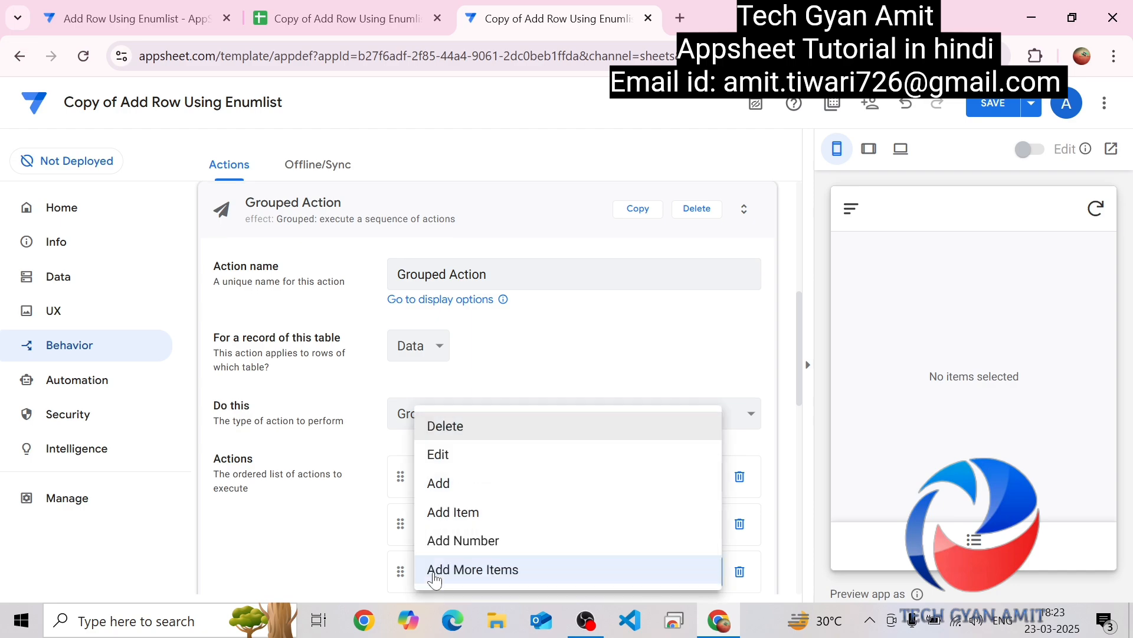
pyautogui.click(465, 570)
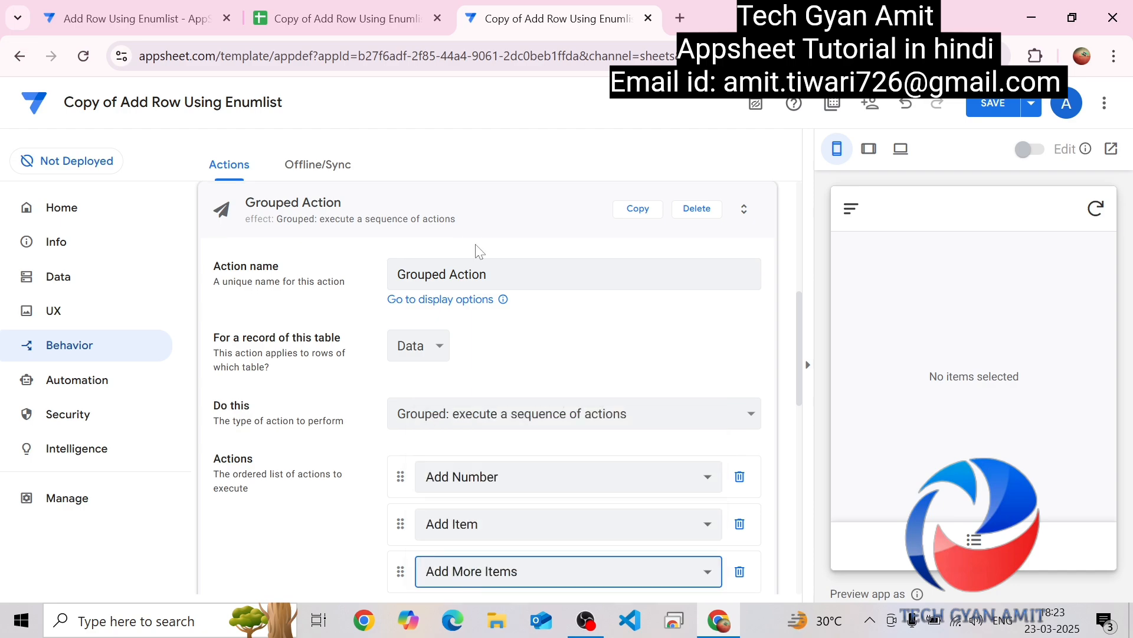
pyautogui.click(461, 224)
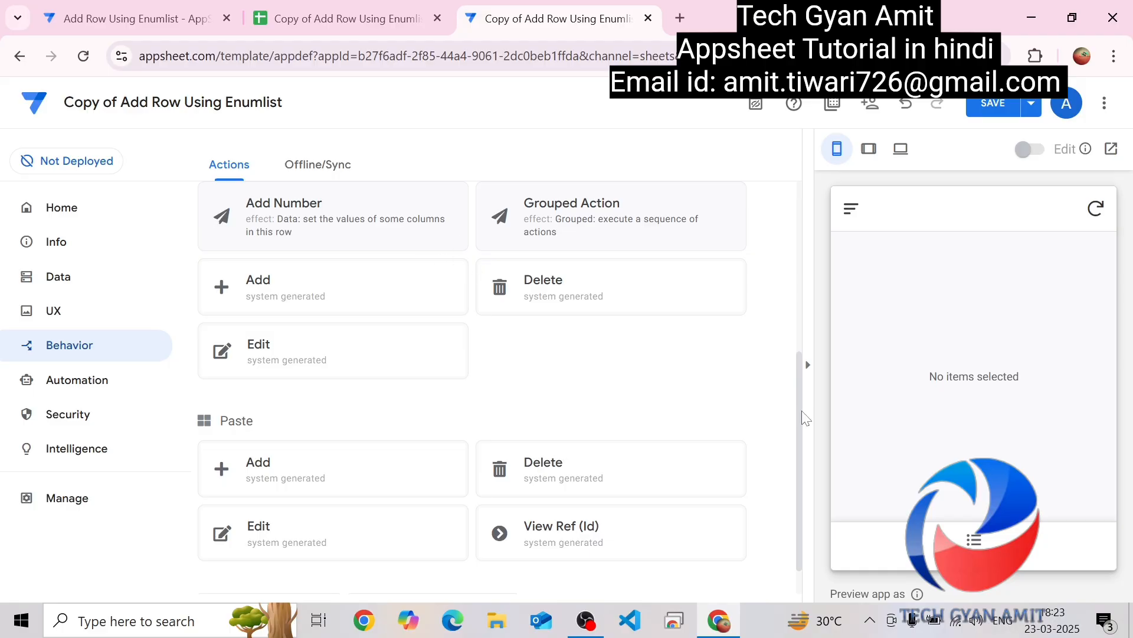
# Choose Grouped Action as the referenced action of Add More Items and set its position to Hide.
pyautogui.moveTo(799, 420); pyautogui.dragTo(799, 354)
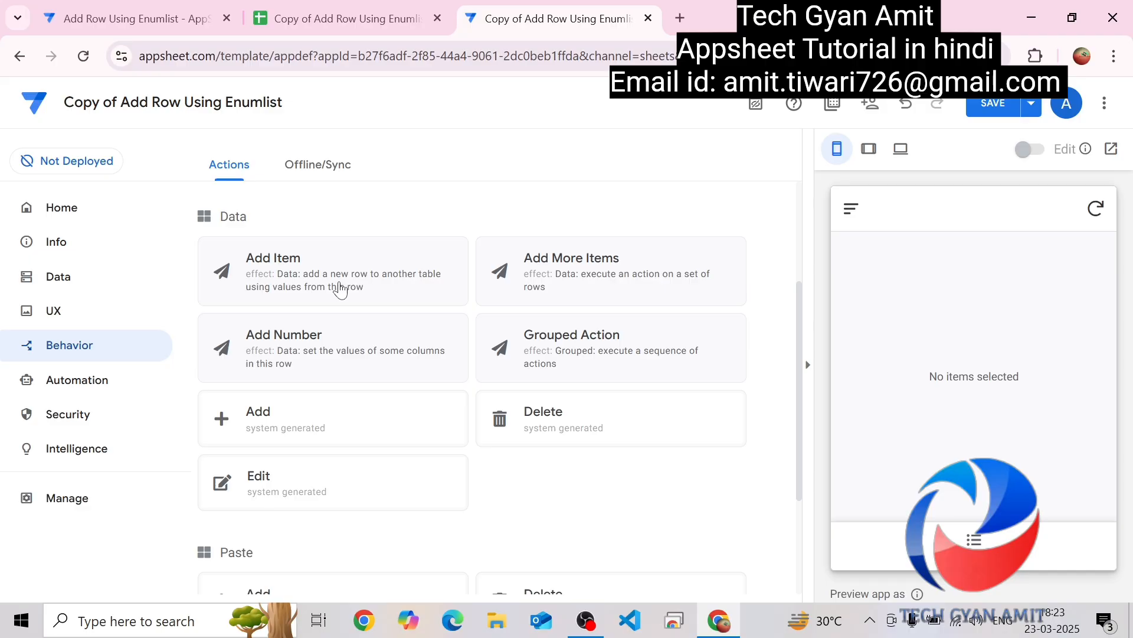
pyautogui.click(660, 289)
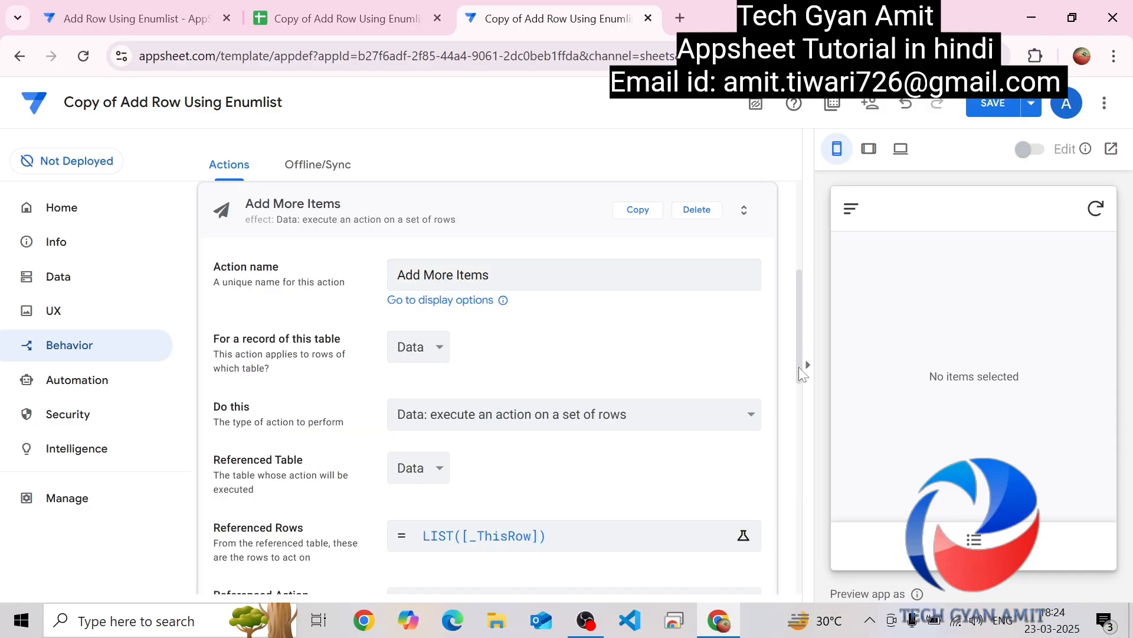
pyautogui.moveTo(800, 367); pyautogui.dragTo(795, 446)
pyautogui.click(586, 313)
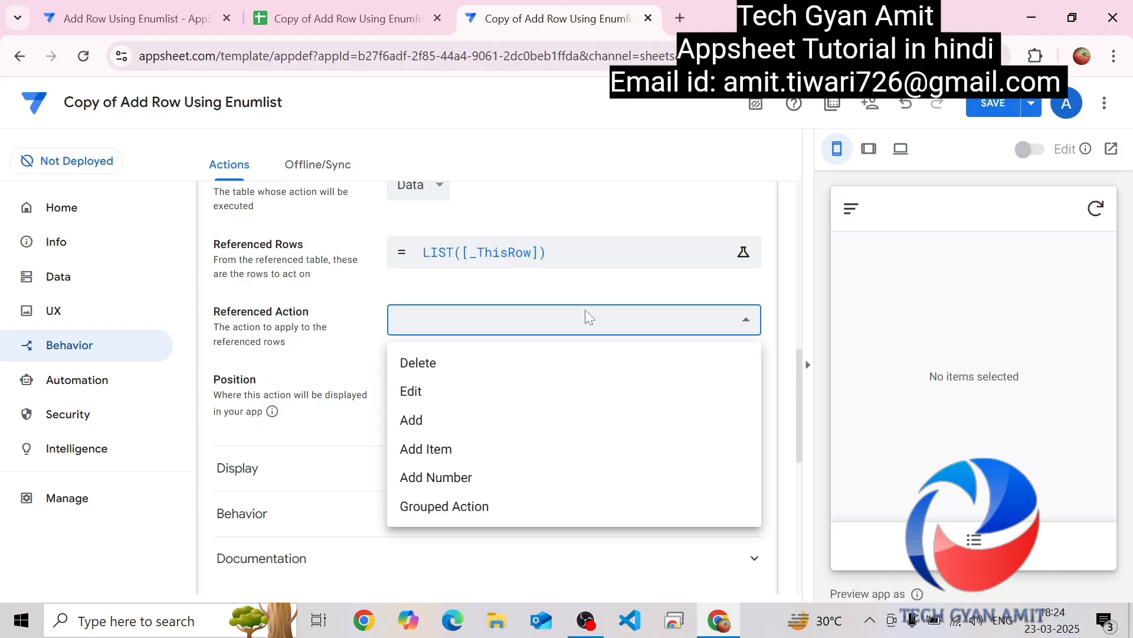
pyautogui.click(471, 508)
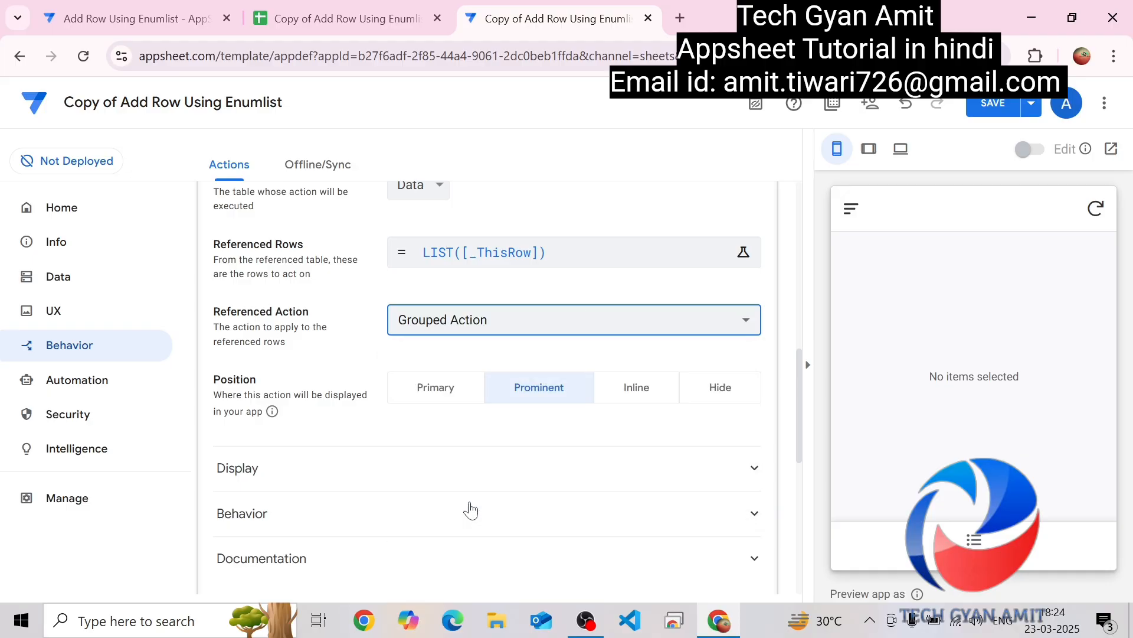
pyautogui.click(712, 403)
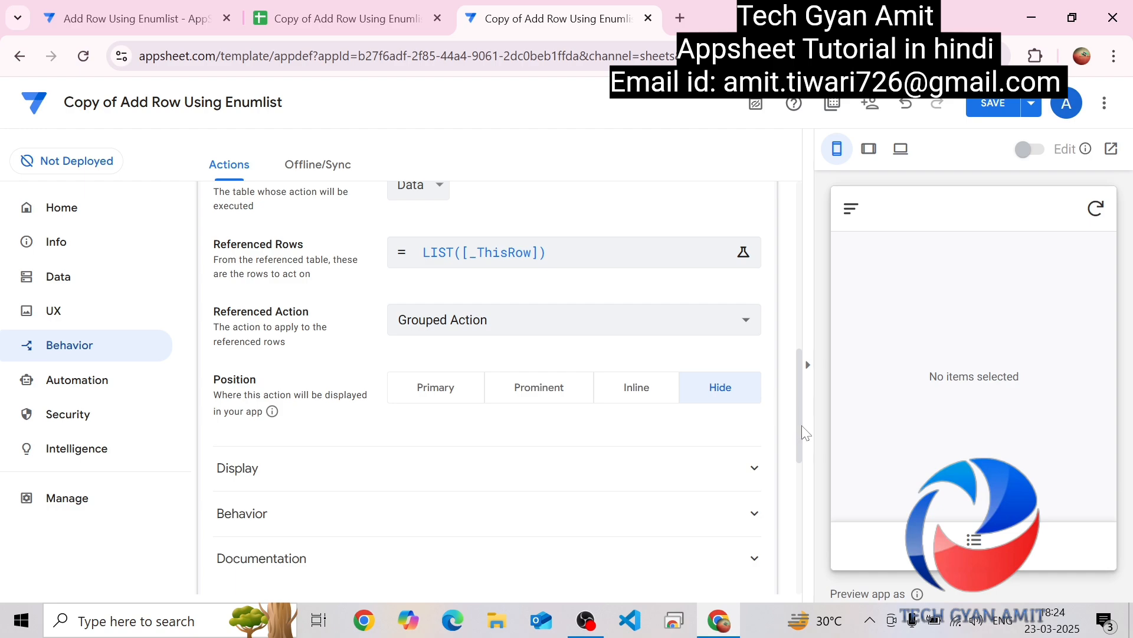
pyautogui.moveTo(800, 426); pyautogui.dragTo(798, 321)
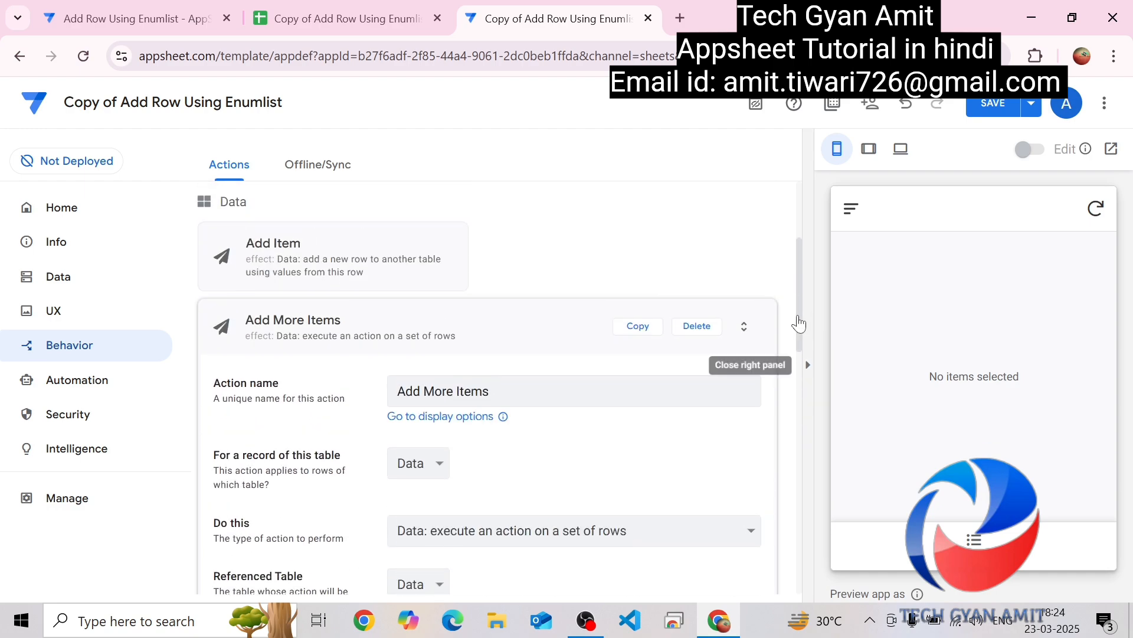
# Review the settings of the Add Item and Add More Items actions, collapsing each one again.
pyautogui.click(515, 321)
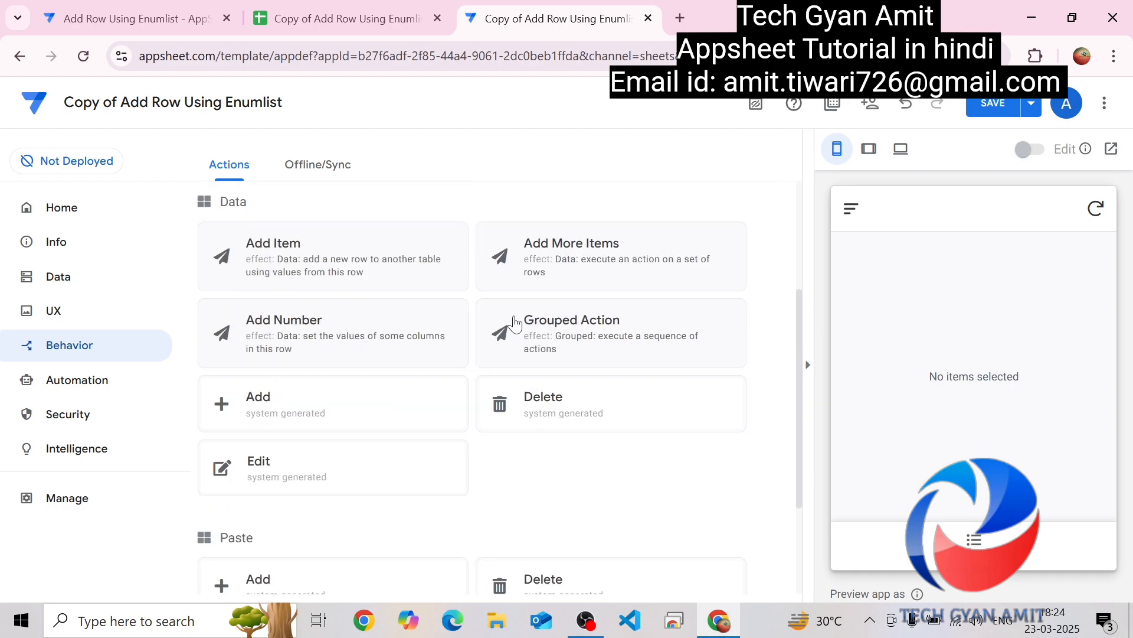
pyautogui.click(407, 268)
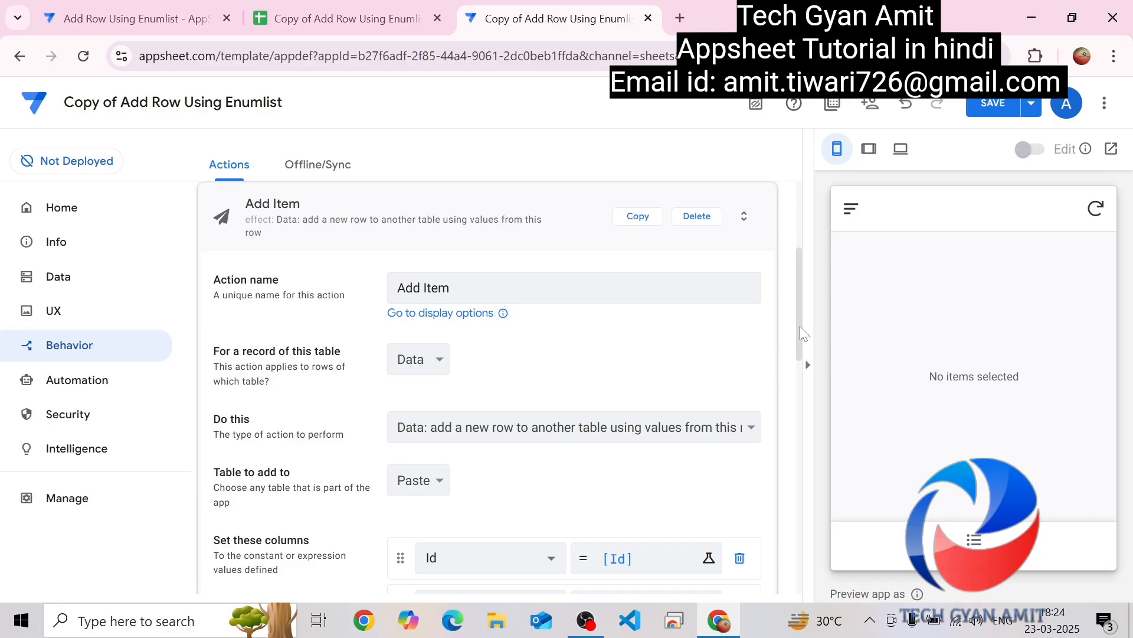
pyautogui.moveTo(800, 327)
pyautogui.mouseDown()
pyautogui.moveTo(801, 427)
pyautogui.moveTo(795, 321)
pyautogui.mouseUp()
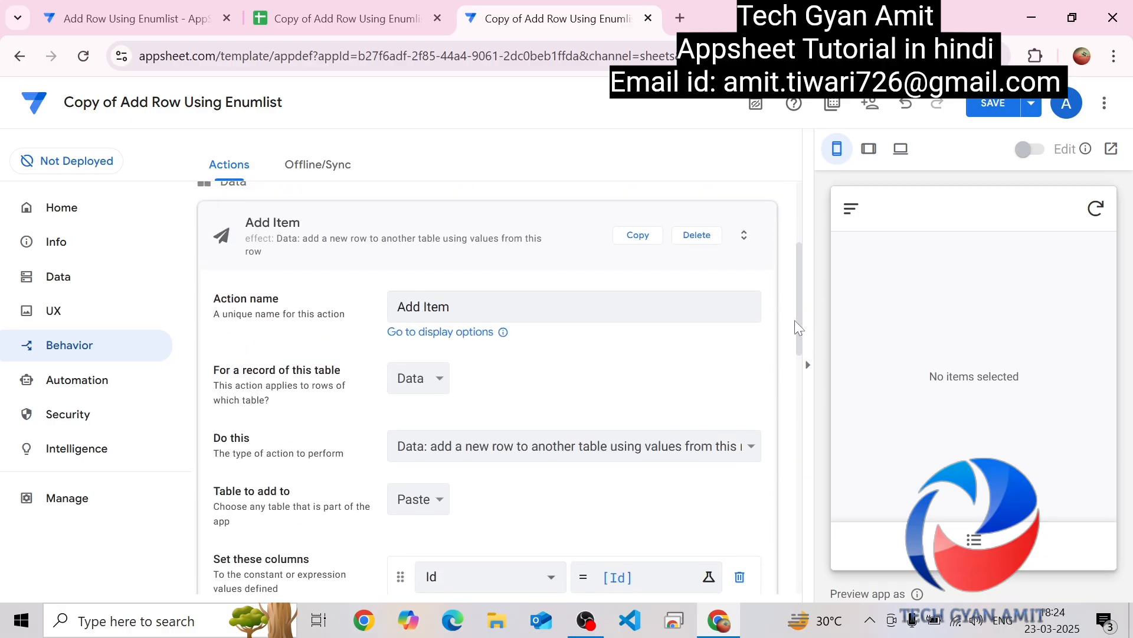
pyautogui.click(409, 269)
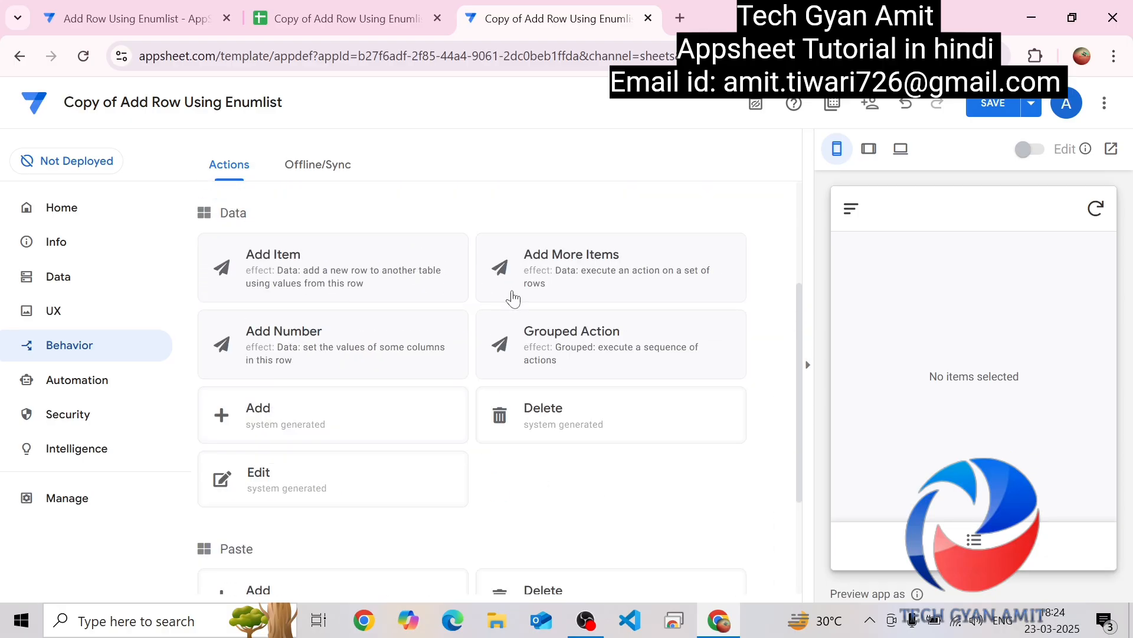
pyautogui.click(585, 263)
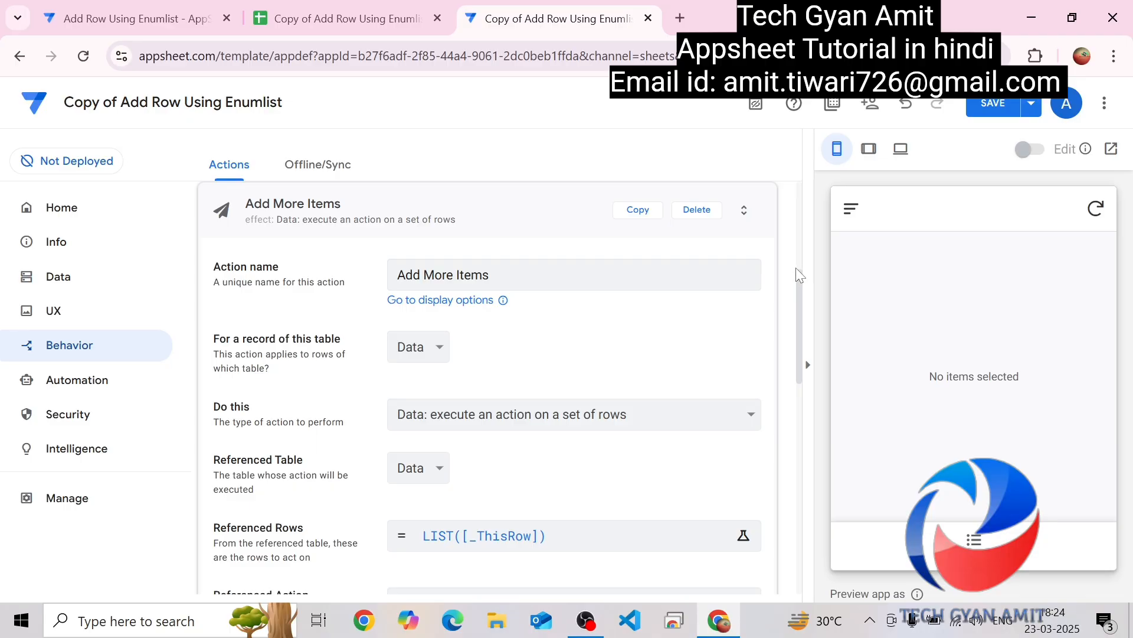
pyautogui.moveTo(798, 277)
pyautogui.mouseDown()
pyautogui.moveTo(802, 349)
pyautogui.moveTo(795, 278)
pyautogui.mouseUp()
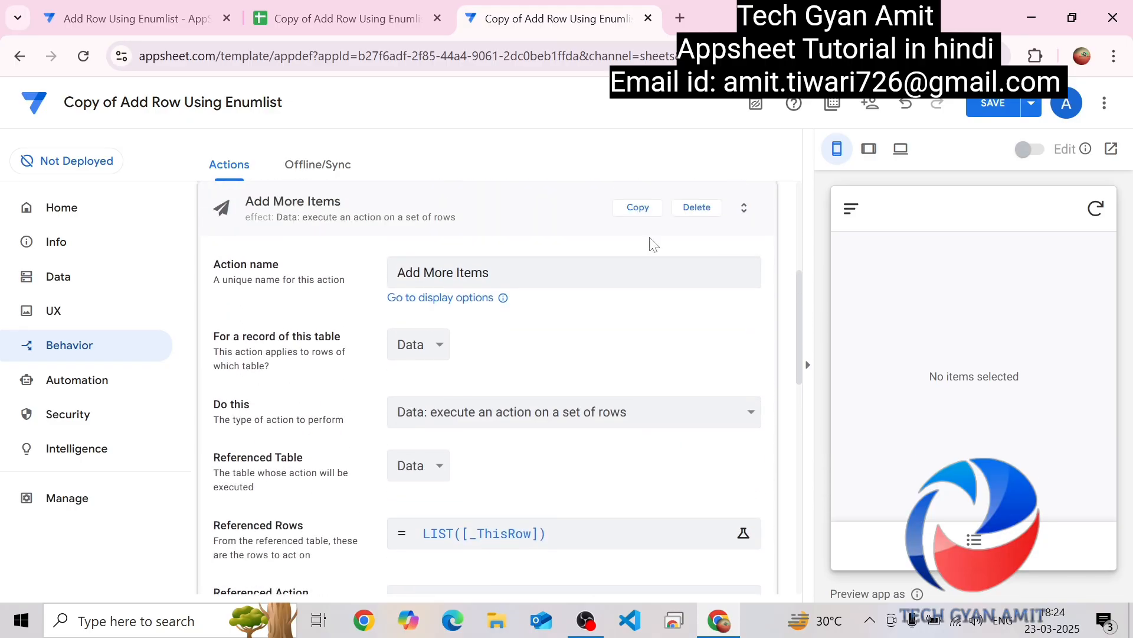
pyautogui.click(493, 209)
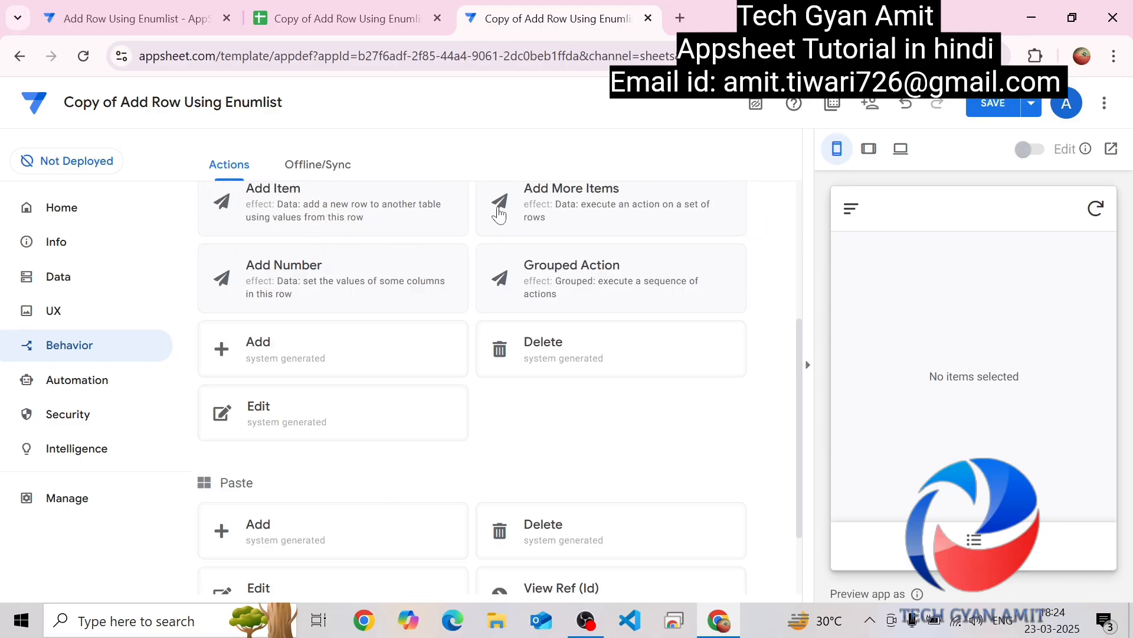
# Set the position of the Add Number action to Hide and collapse its settings.
pyautogui.click(358, 291)
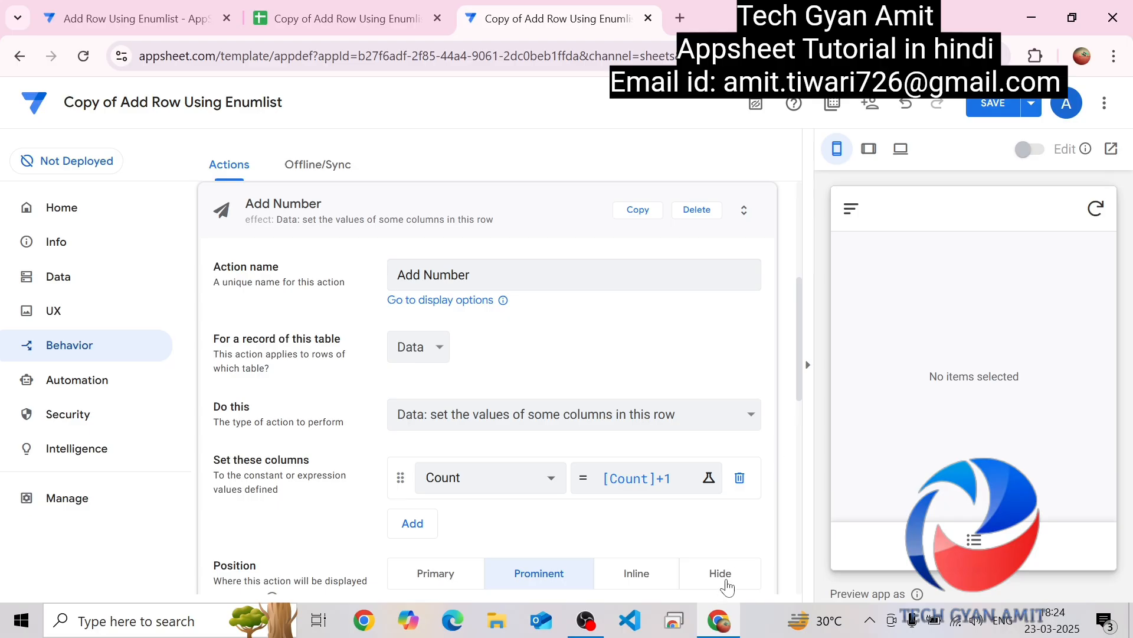
pyautogui.click(727, 586)
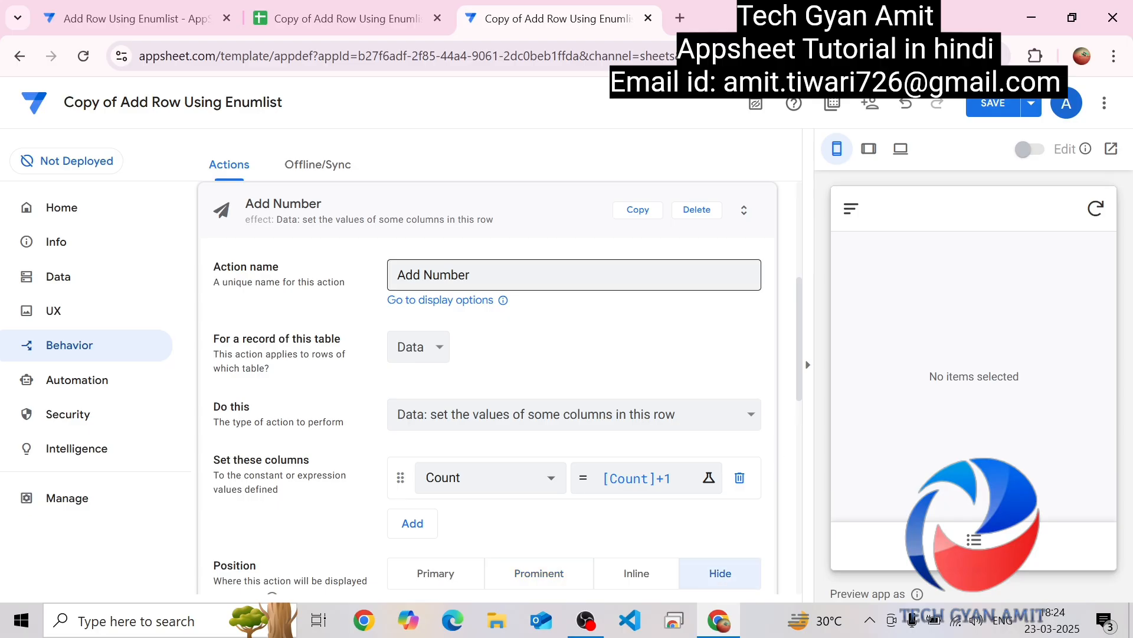
pyautogui.click(464, 227)
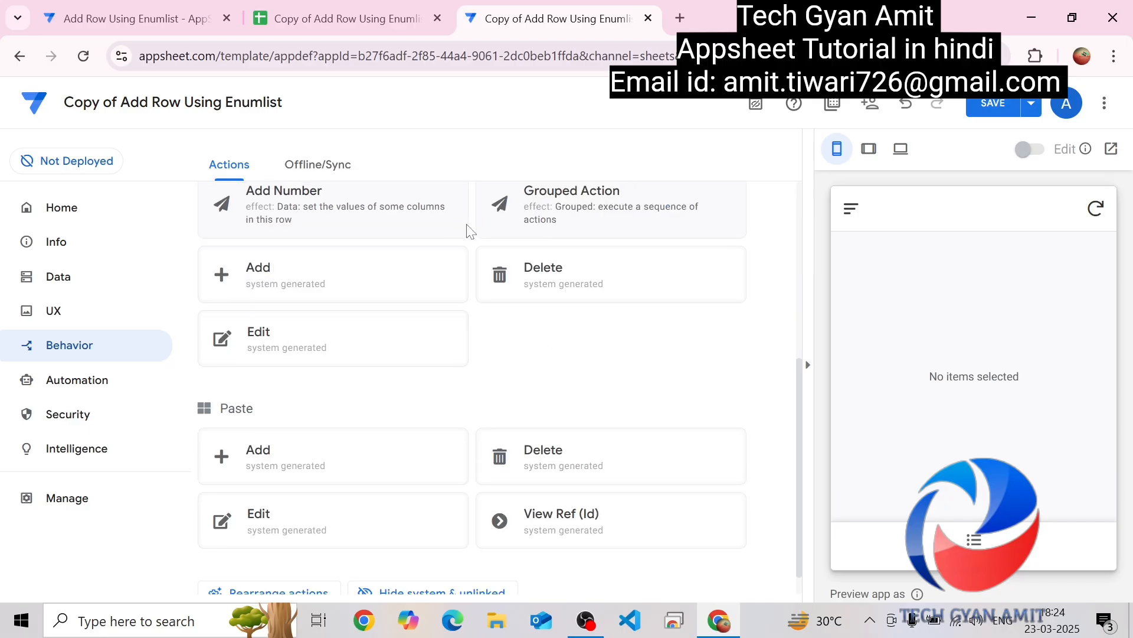
# Set the position of Grouped Action to Hide, collapse its settings and save the app.
pyautogui.click(586, 215)
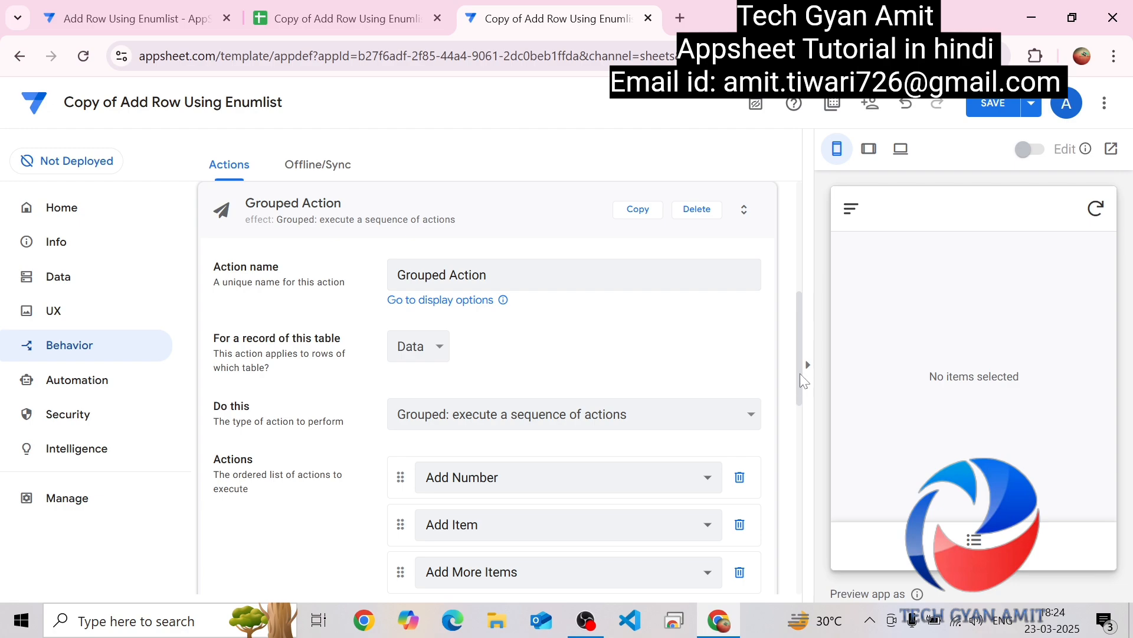
pyautogui.scroll(-5, 756, 390)
pyautogui.click(710, 374)
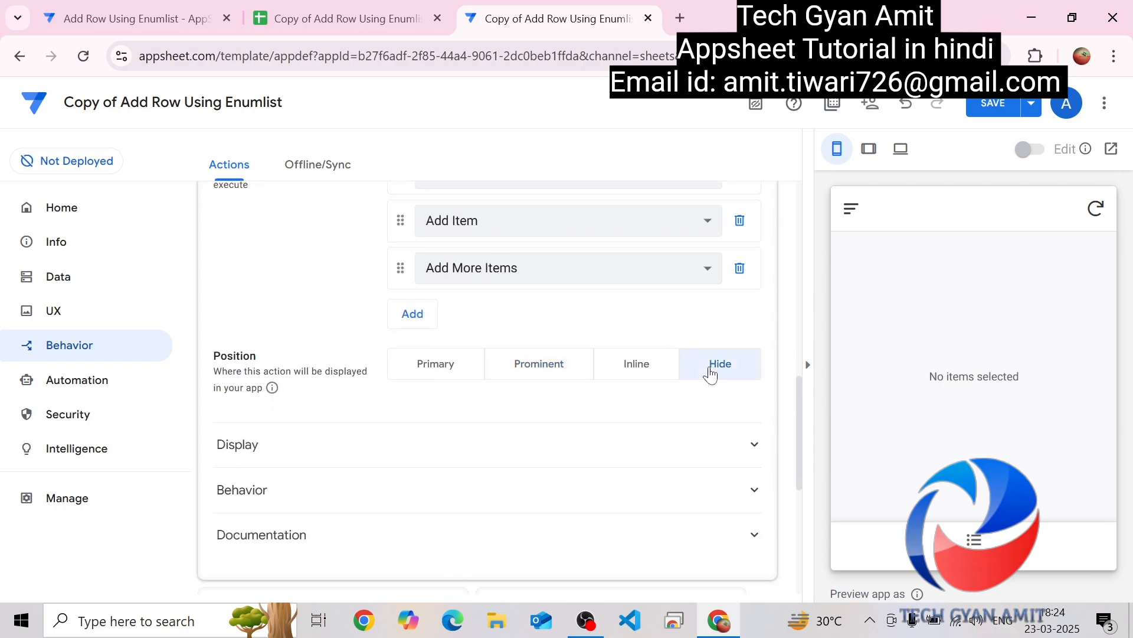
pyautogui.moveTo(796, 431); pyautogui.dragTo(792, 299)
pyautogui.click(520, 355)
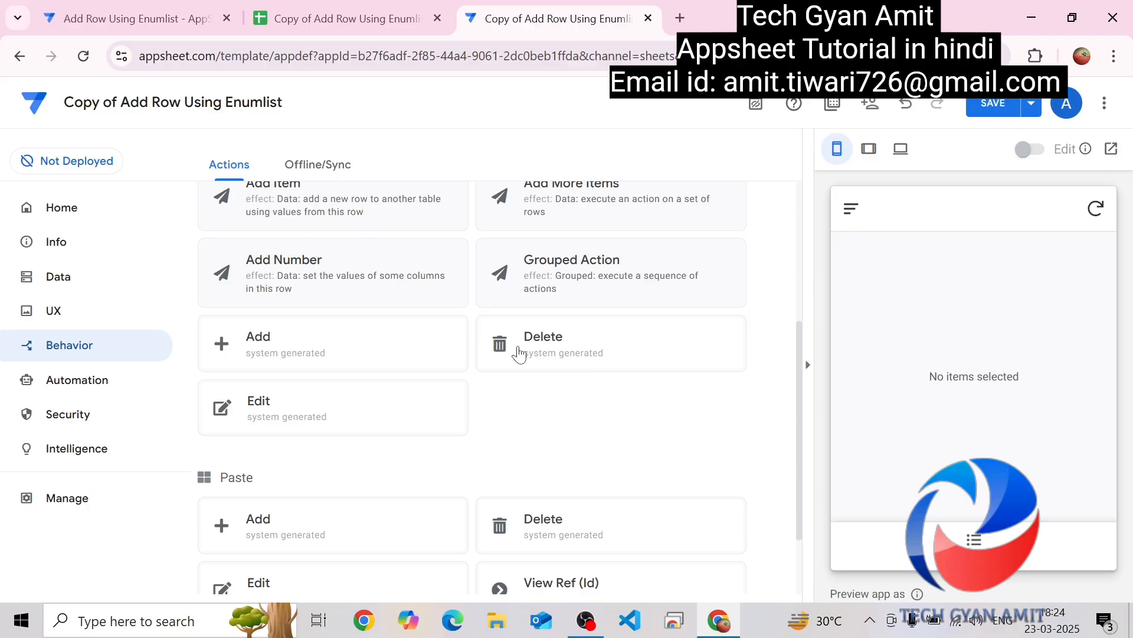
pyautogui.click(988, 107)
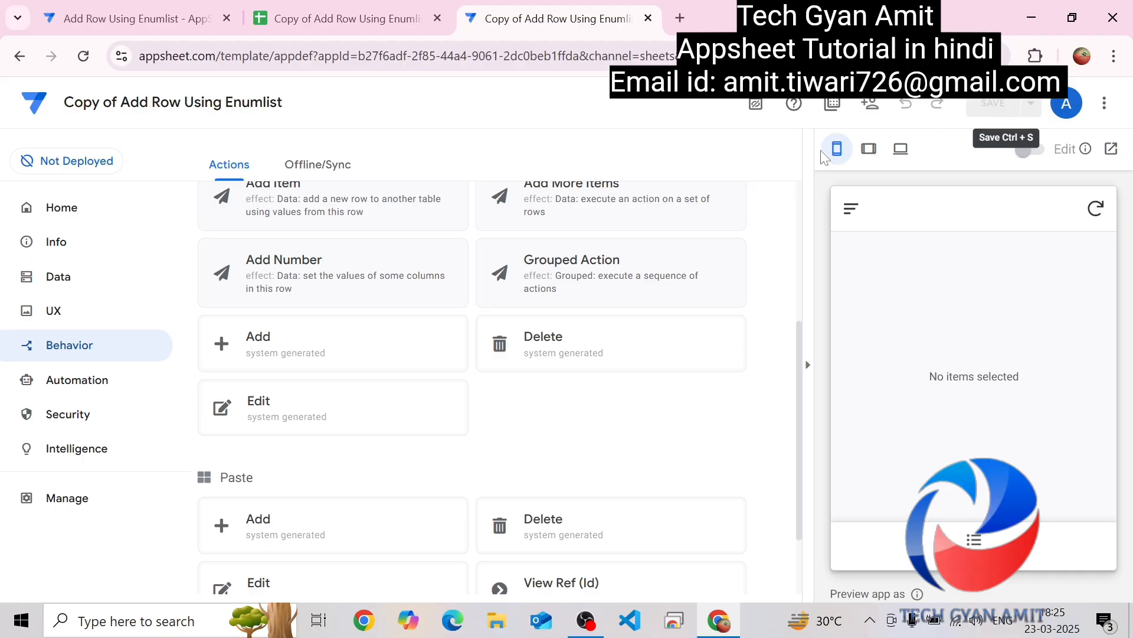
# Examine the column names and types of the Data table, then collapse it.
pyautogui.click(48, 289)
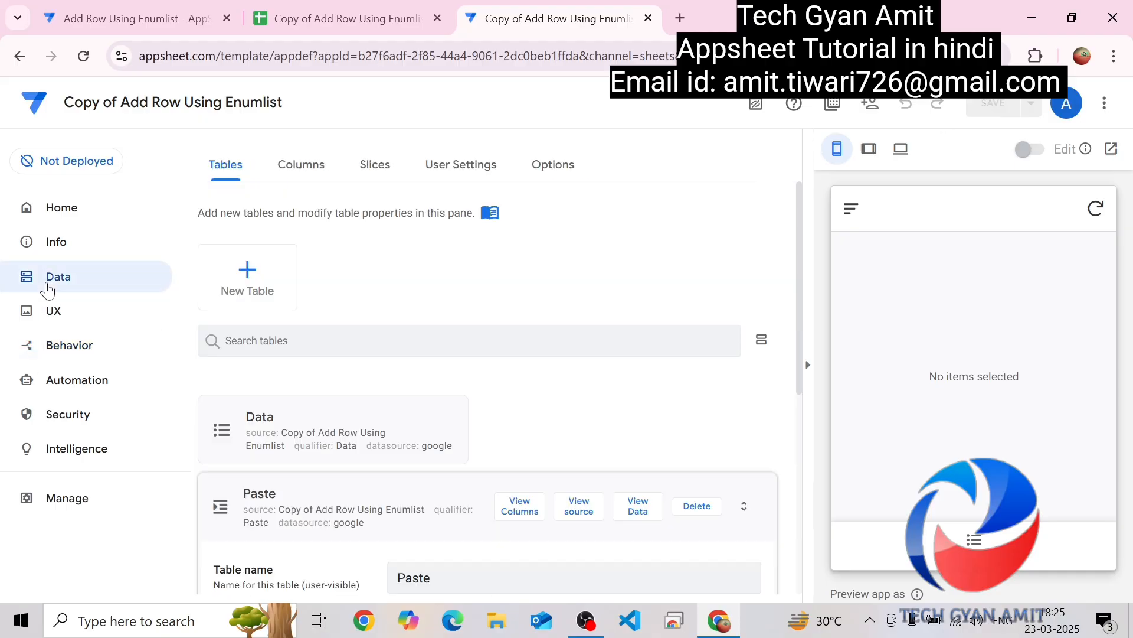
pyautogui.click(337, 438)
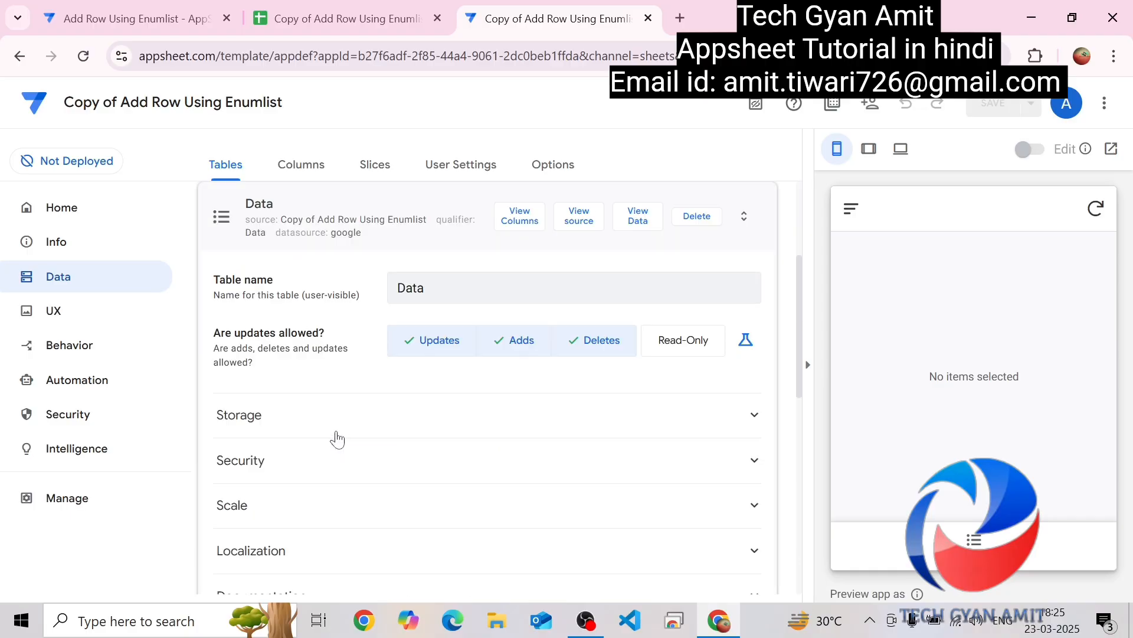
pyautogui.click(520, 236)
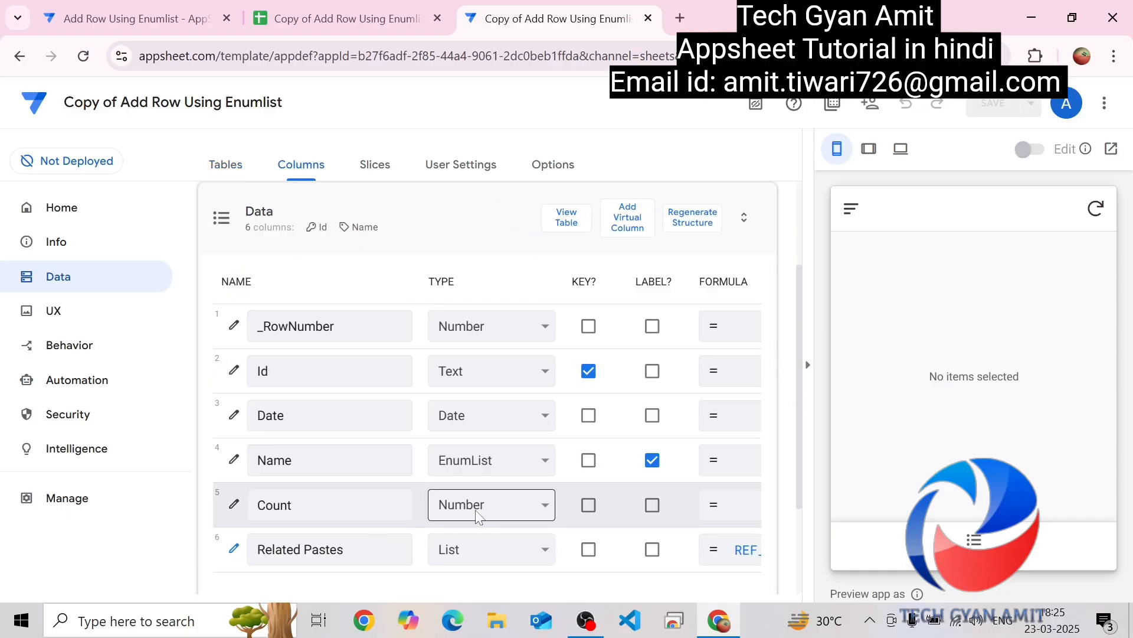
pyautogui.click(392, 225)
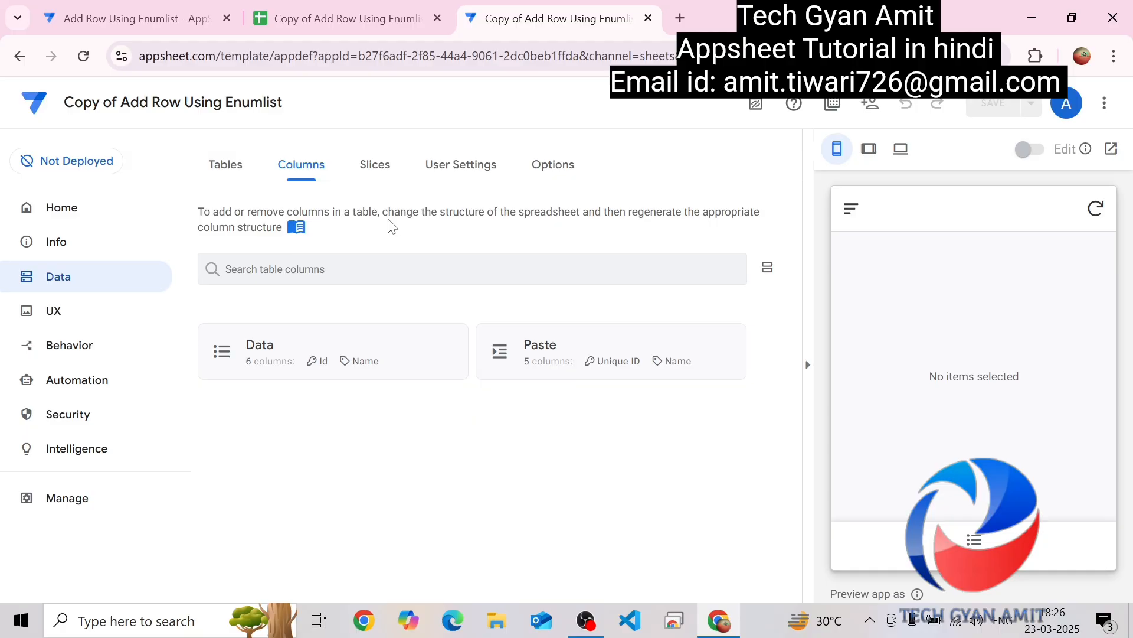
# Set the Form Saved event action of the Data_Form view to Grouped Action and save the app.
pyautogui.click(62, 317)
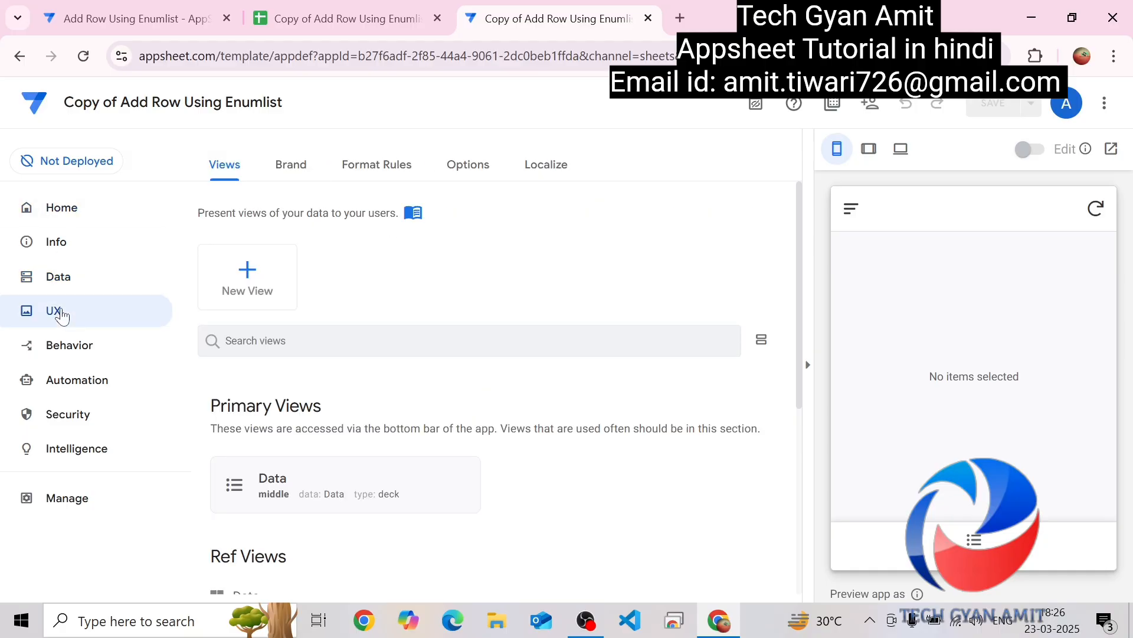
pyautogui.moveTo(801, 359); pyautogui.dragTo(796, 503)
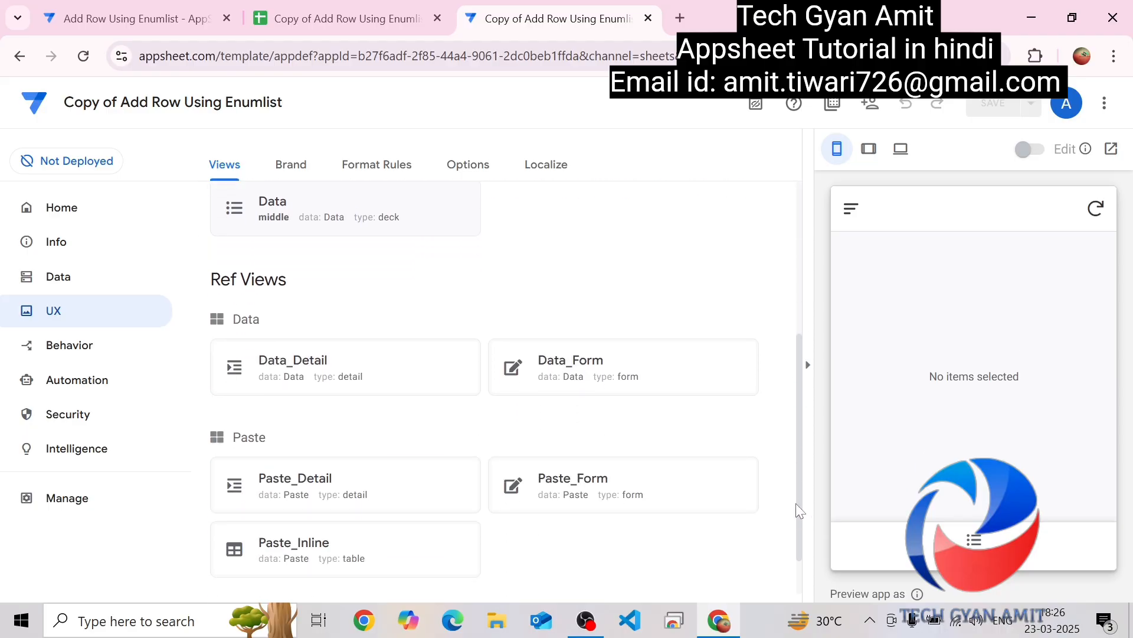
pyautogui.click(560, 365)
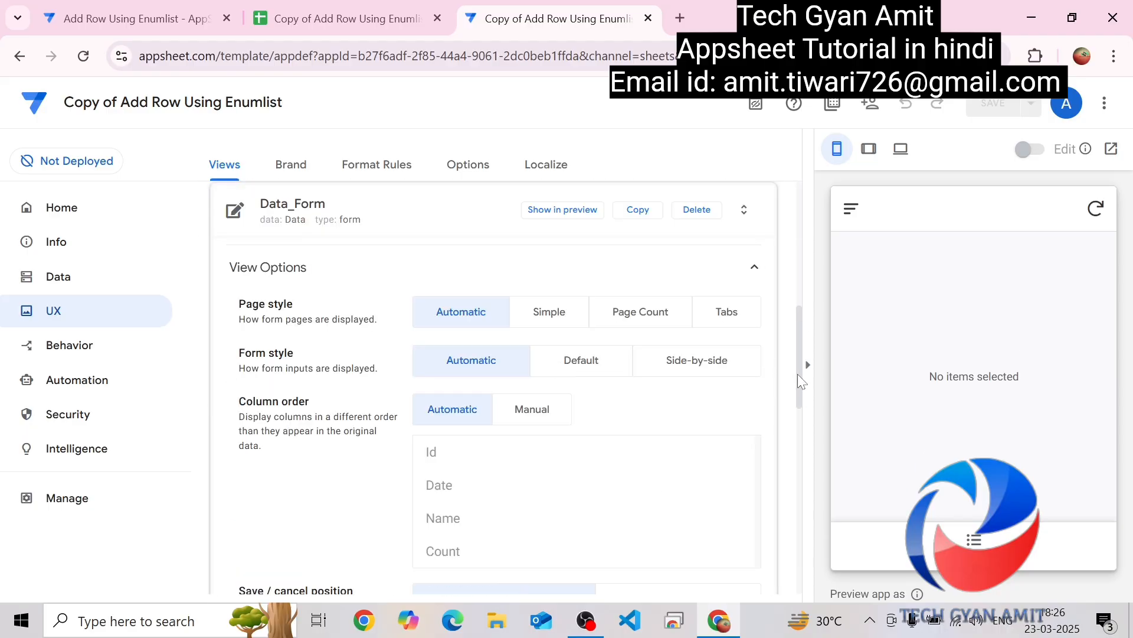
pyautogui.moveTo(796, 372); pyautogui.dragTo(810, 525)
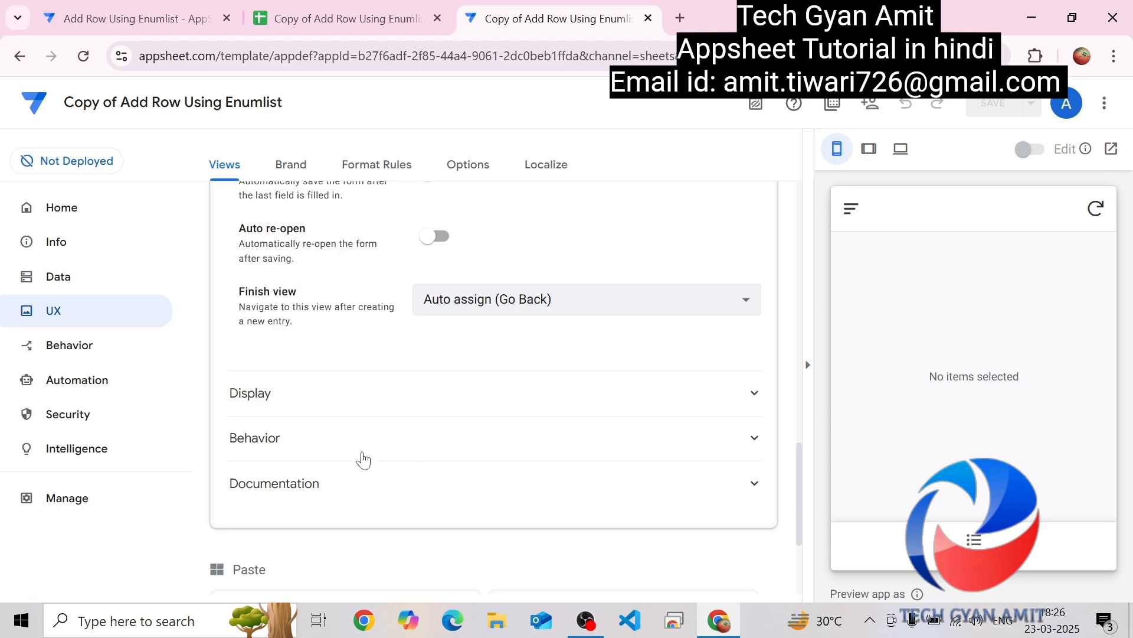
pyautogui.click(345, 443)
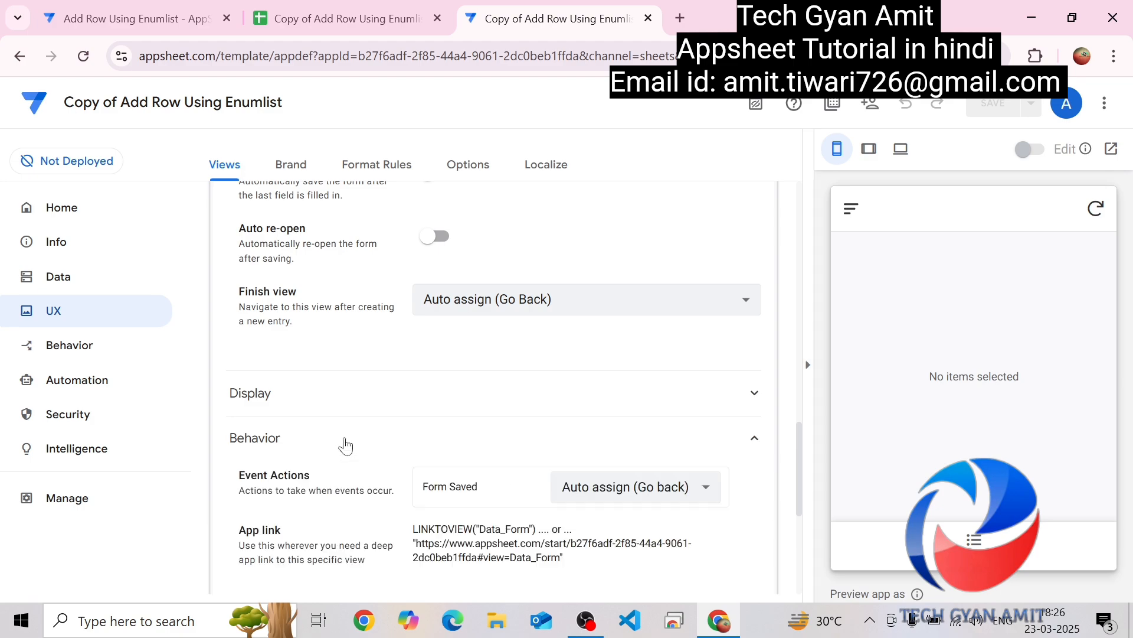
pyautogui.click(581, 487)
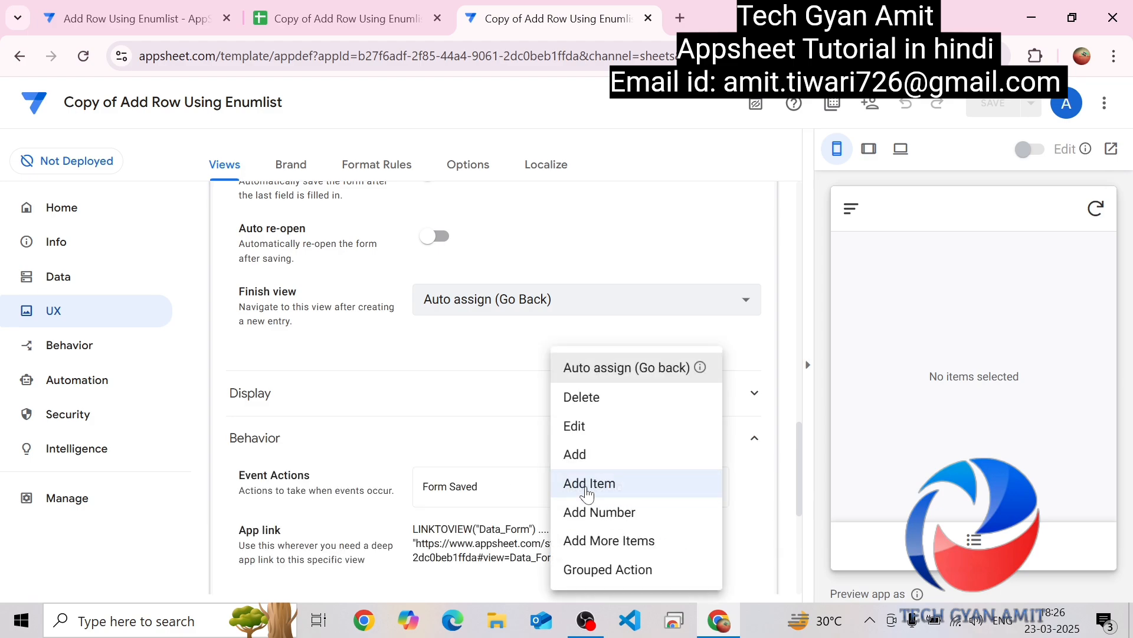
pyautogui.click(591, 570)
pyautogui.click(985, 107)
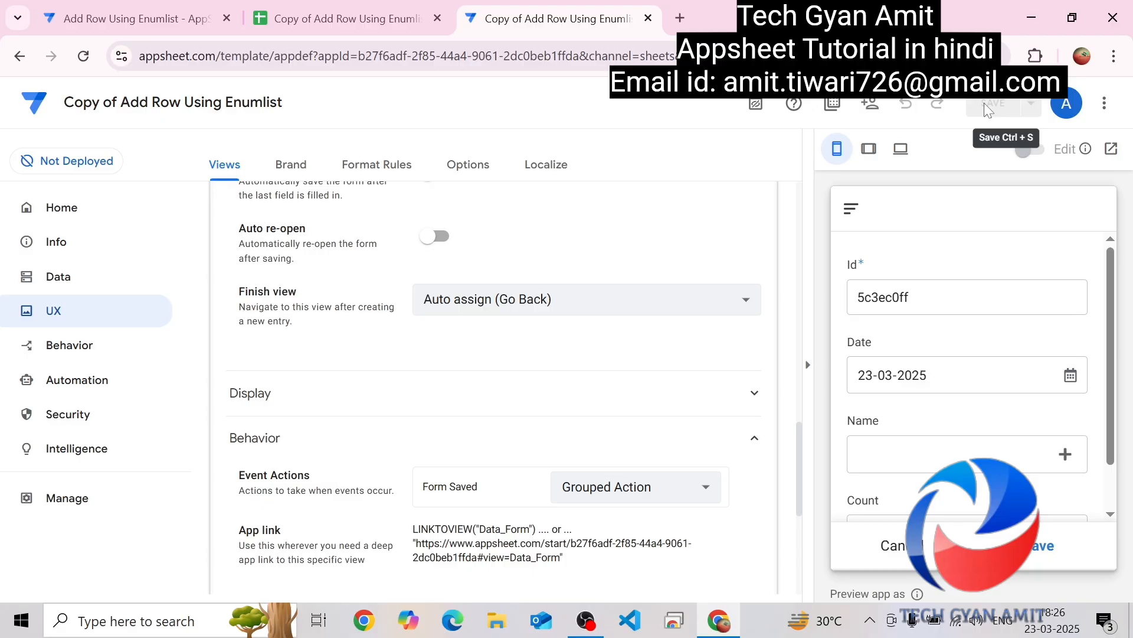
# Choose Apple, Litchi and Kiwi as the Name values in the preview's new Data record and save the form.
pyautogui.click(1065, 462)
pyautogui.click(900, 263)
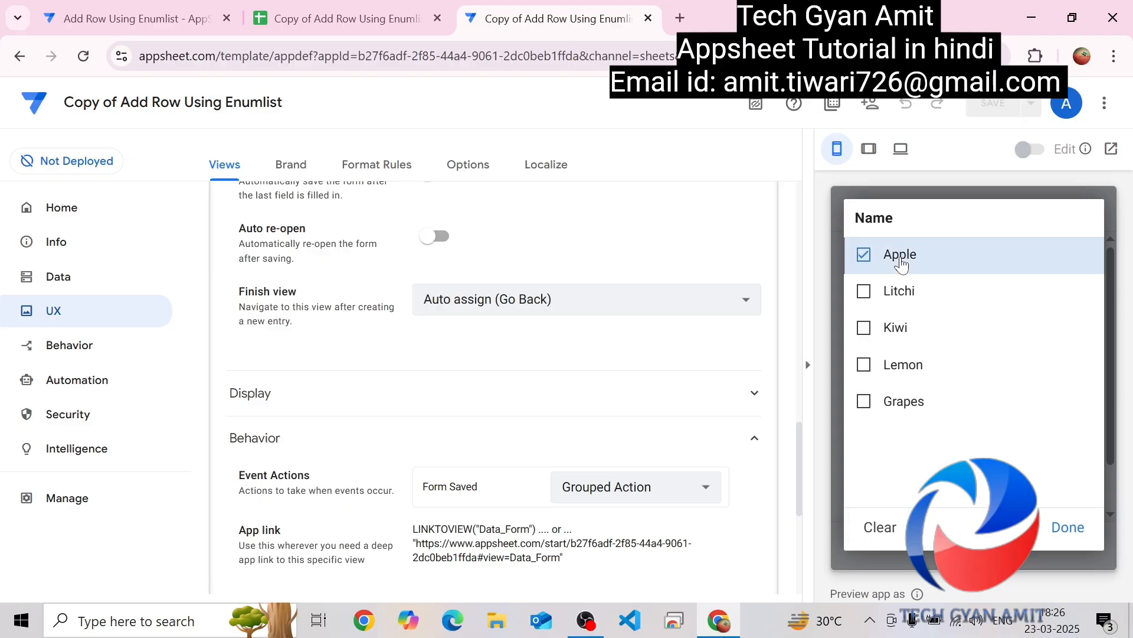
pyautogui.click(891, 293)
pyautogui.click(891, 332)
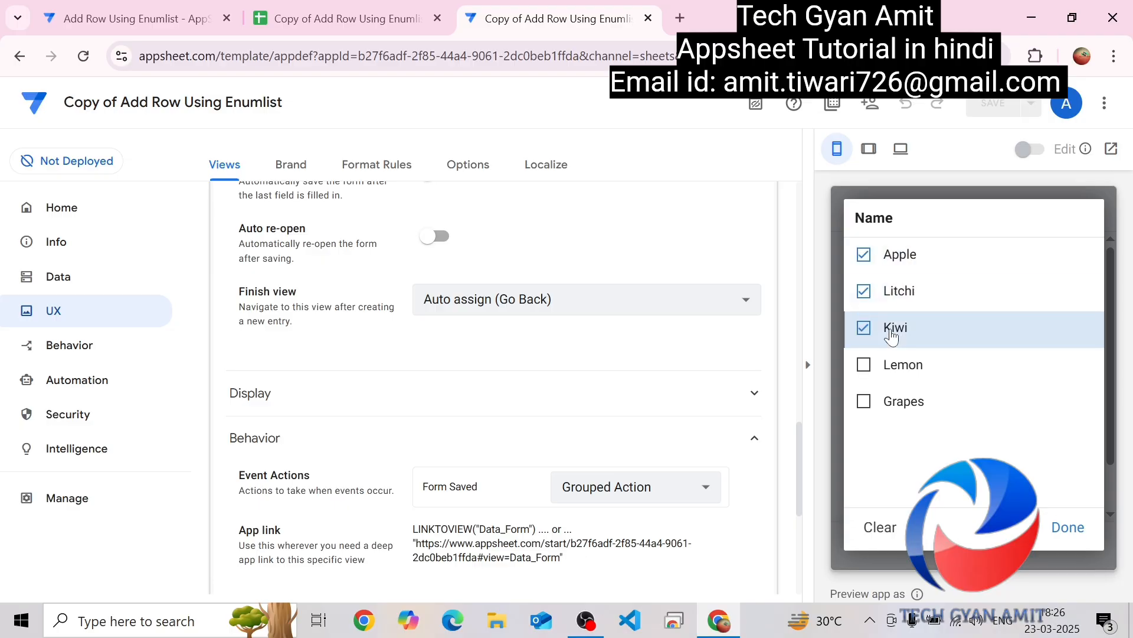
pyautogui.click(1061, 531)
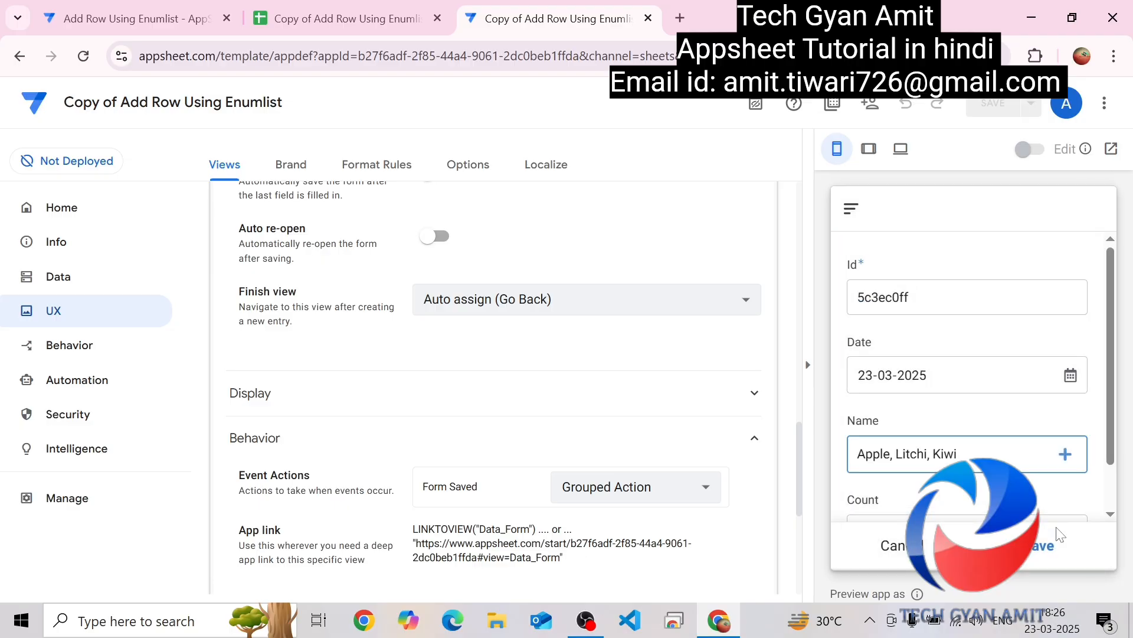
pyautogui.click(1045, 547)
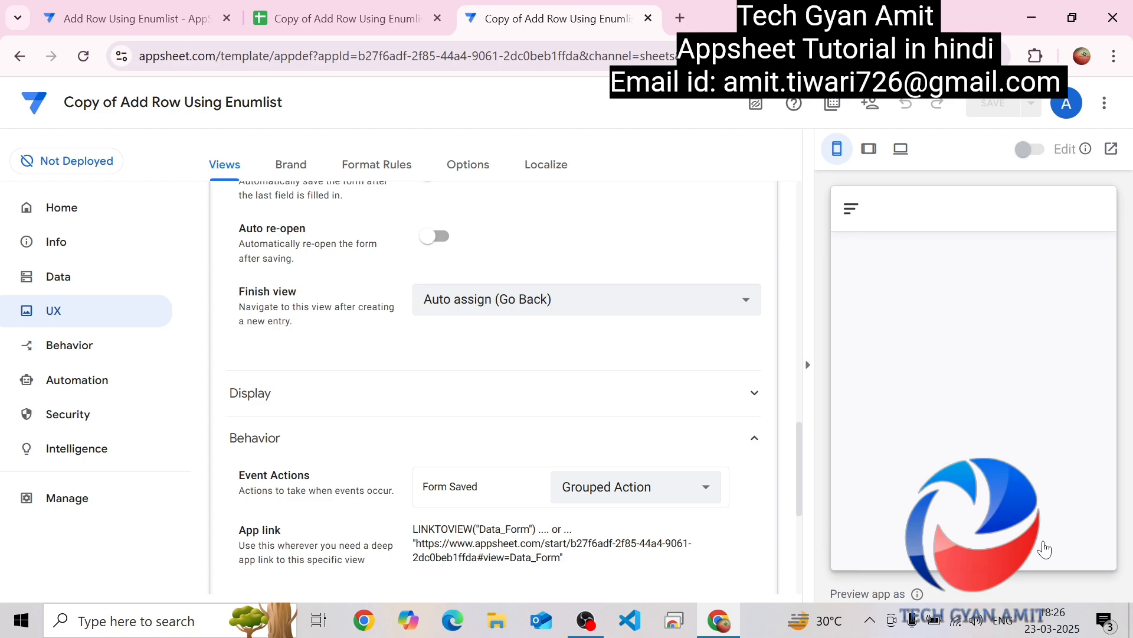
# Switch to the Google Sheets spreadsheet and check the Name and Count cells on the Data sheet and the rows on the Paste sheet.
pyautogui.click(351, 19)
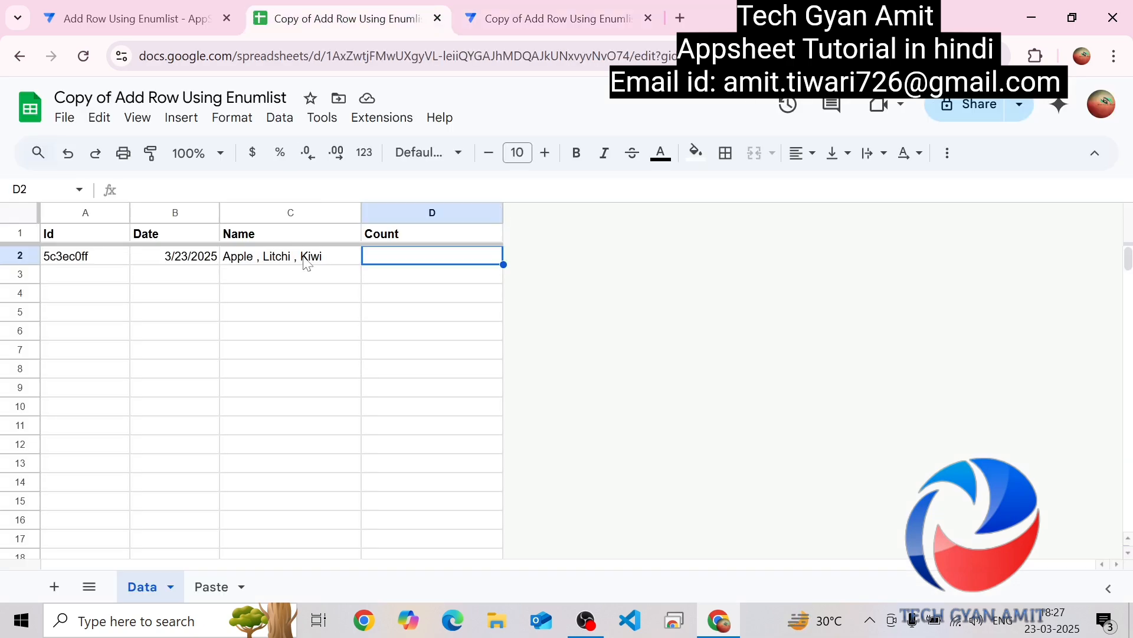
pyautogui.click(306, 265)
pyautogui.click(388, 264)
pyautogui.click(218, 584)
pyautogui.click(176, 258)
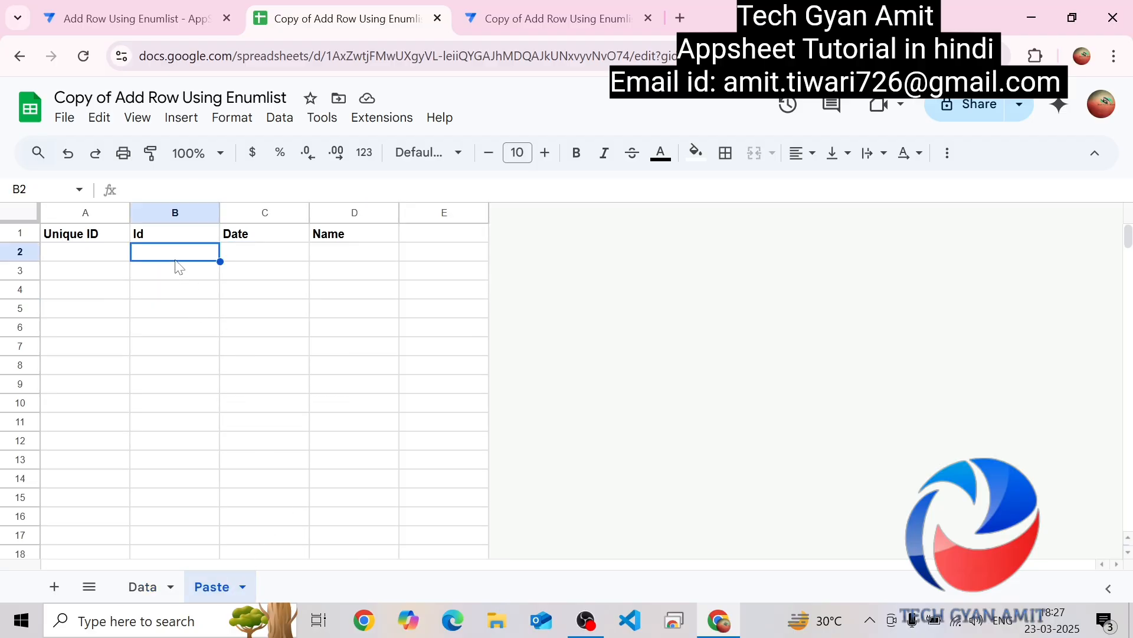
# Switch to the AppSheet editor and open the behavior settings of the Grouped Action for the Data table.
pyautogui.click(510, 16)
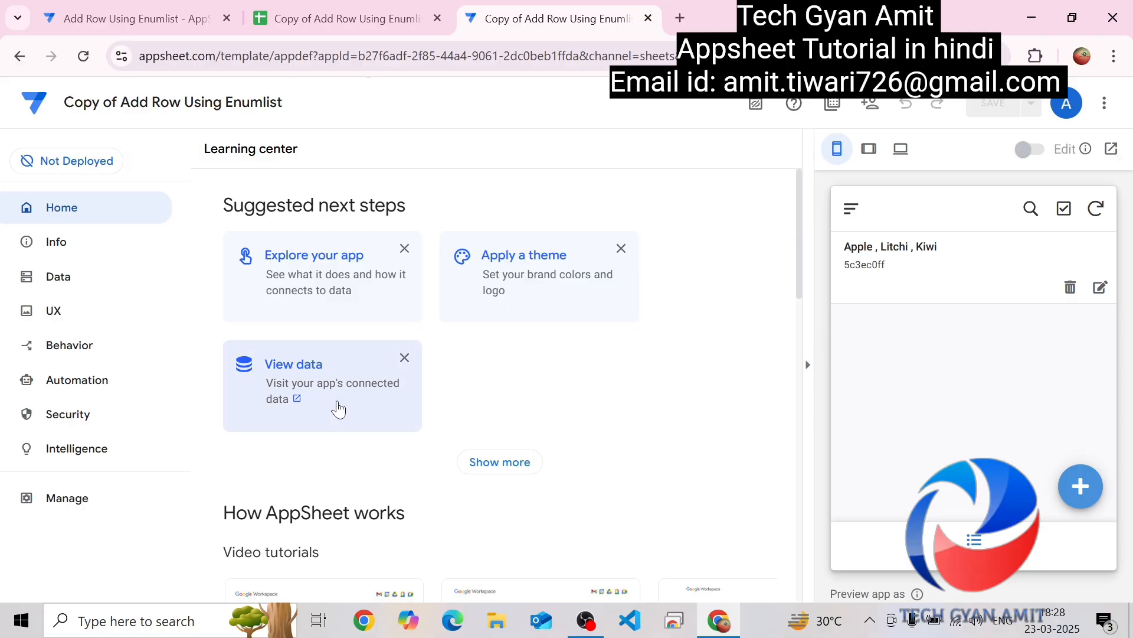
pyautogui.click(70, 346)
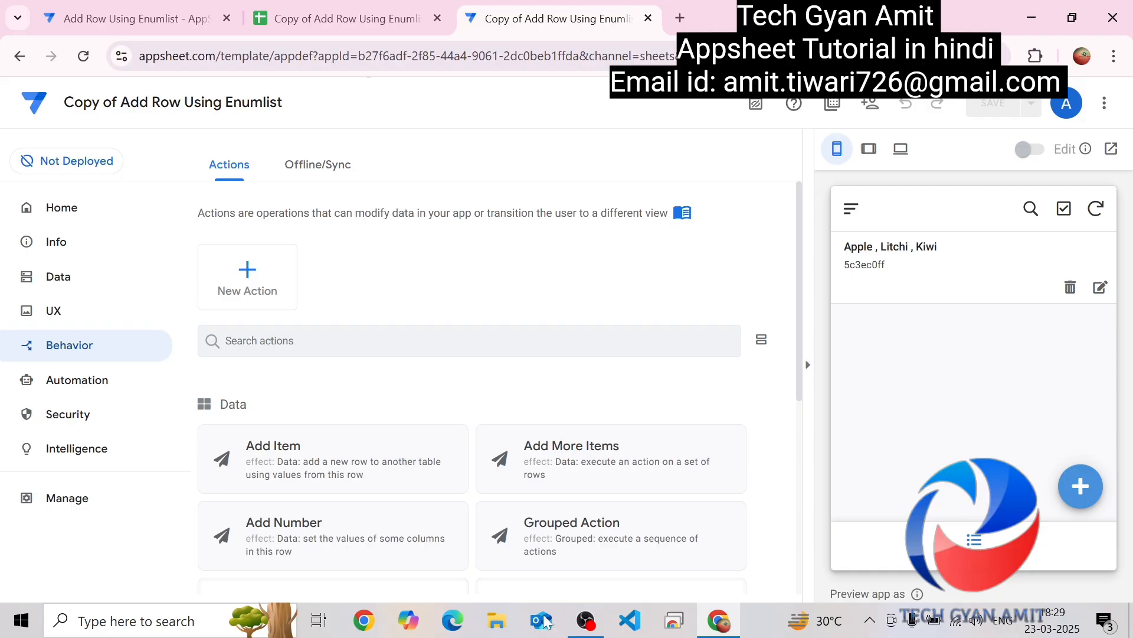
pyautogui.moveTo(800, 381); pyautogui.dragTo(799, 450)
pyautogui.click(572, 420)
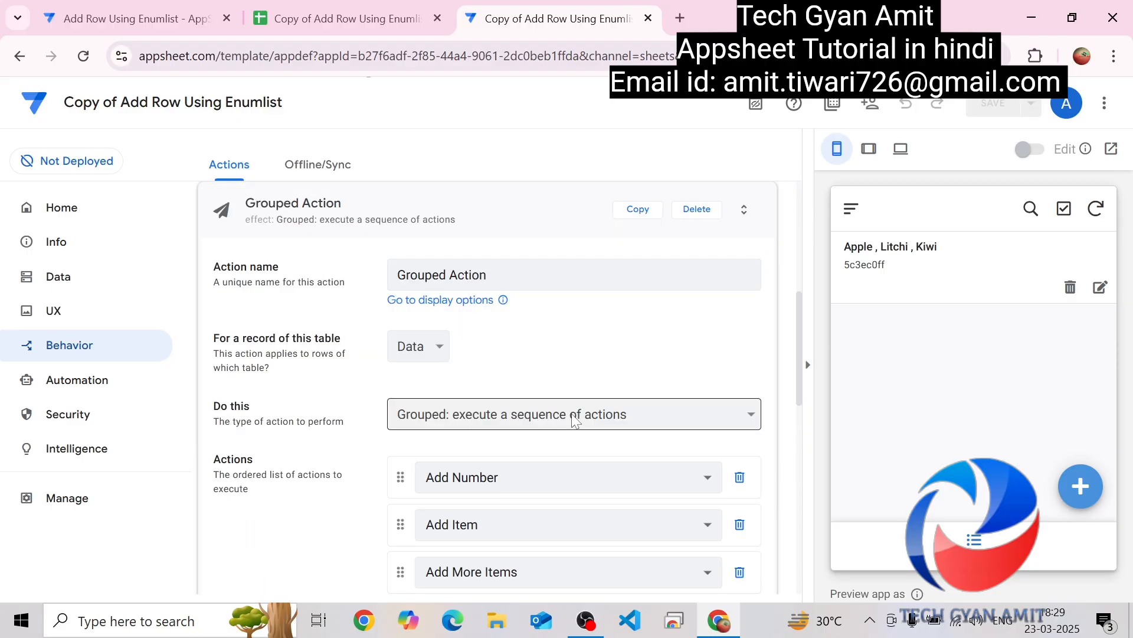
pyautogui.scroll(-5, 370, 461)
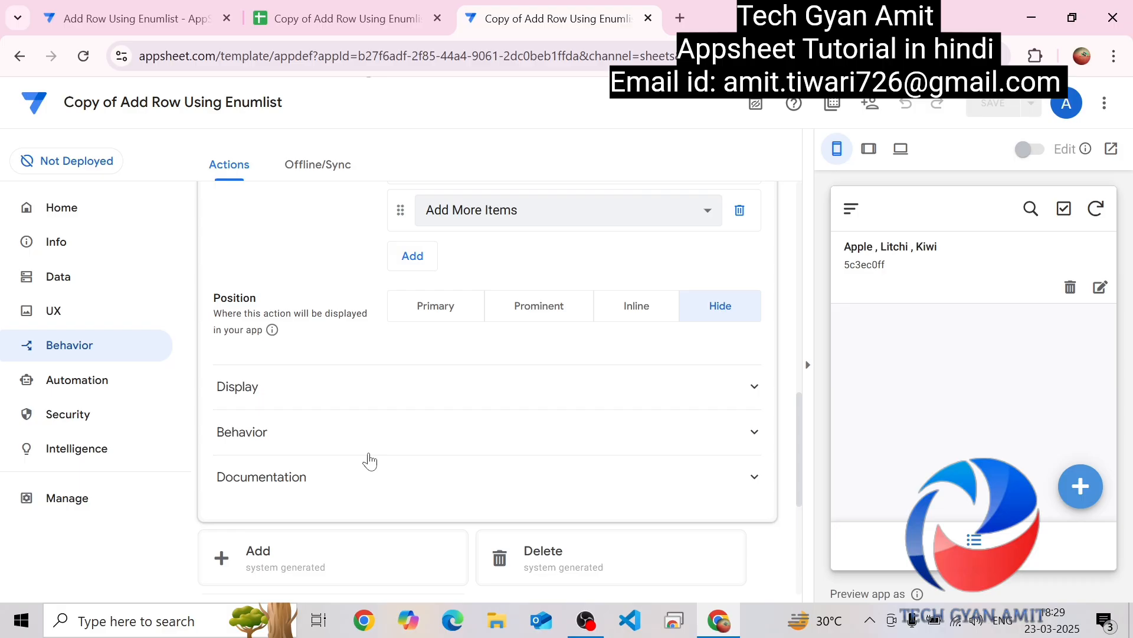
pyautogui.click(314, 436)
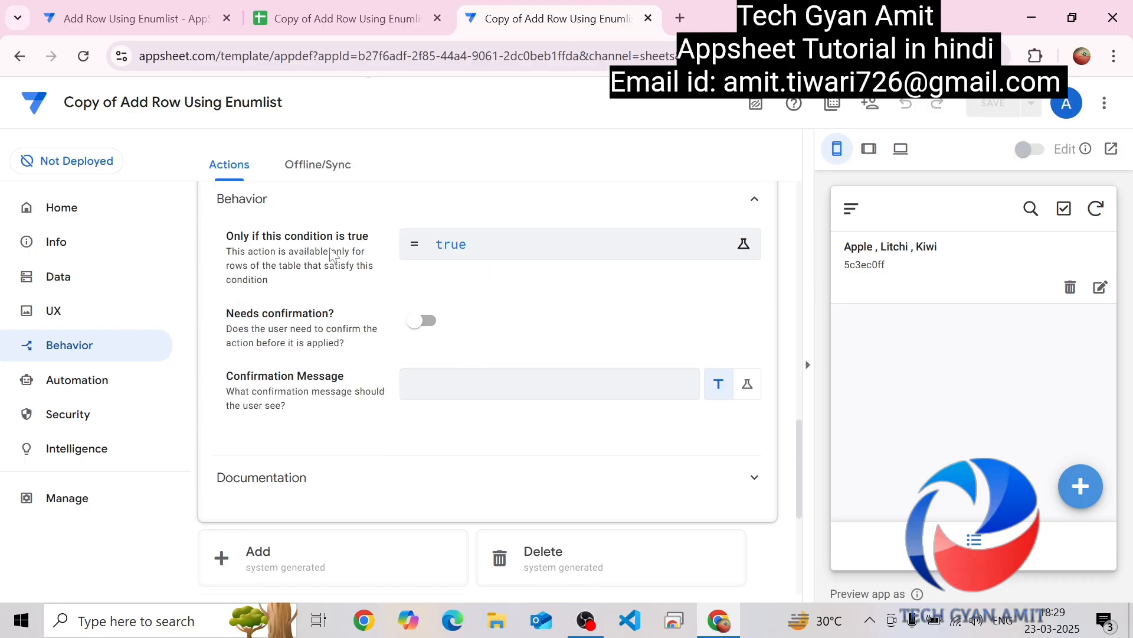
# Set the Grouped Action's run condition to [Count]< COUNT([Name]) and save the app.
pyautogui.click(501, 261)
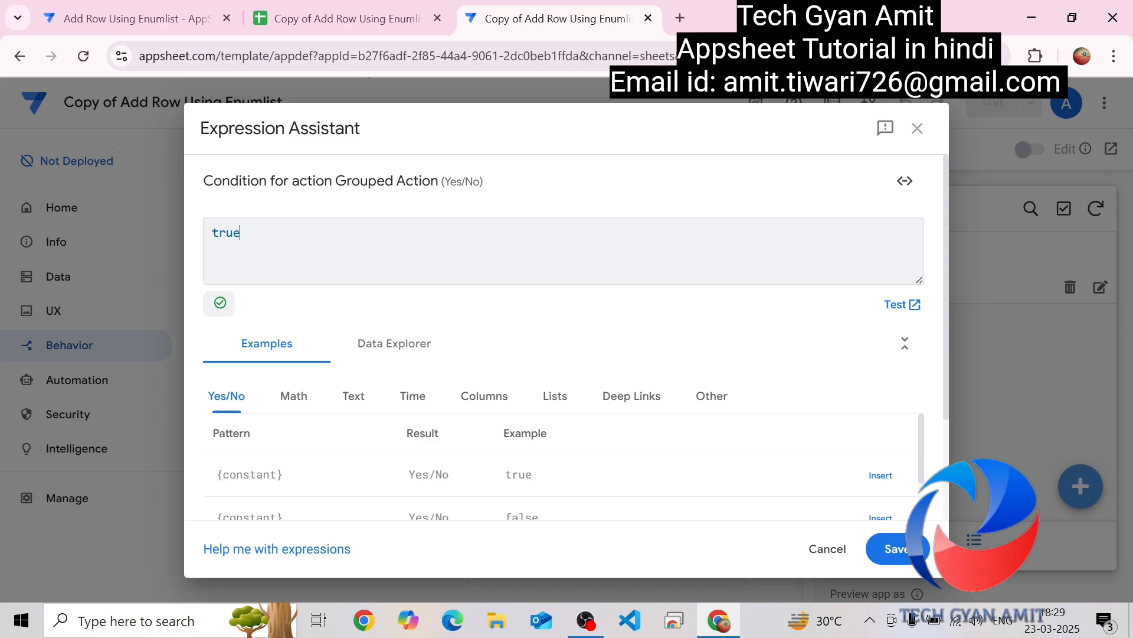
pyautogui.hotkey('ctrl', 'a')
pyautogui.write('[count')
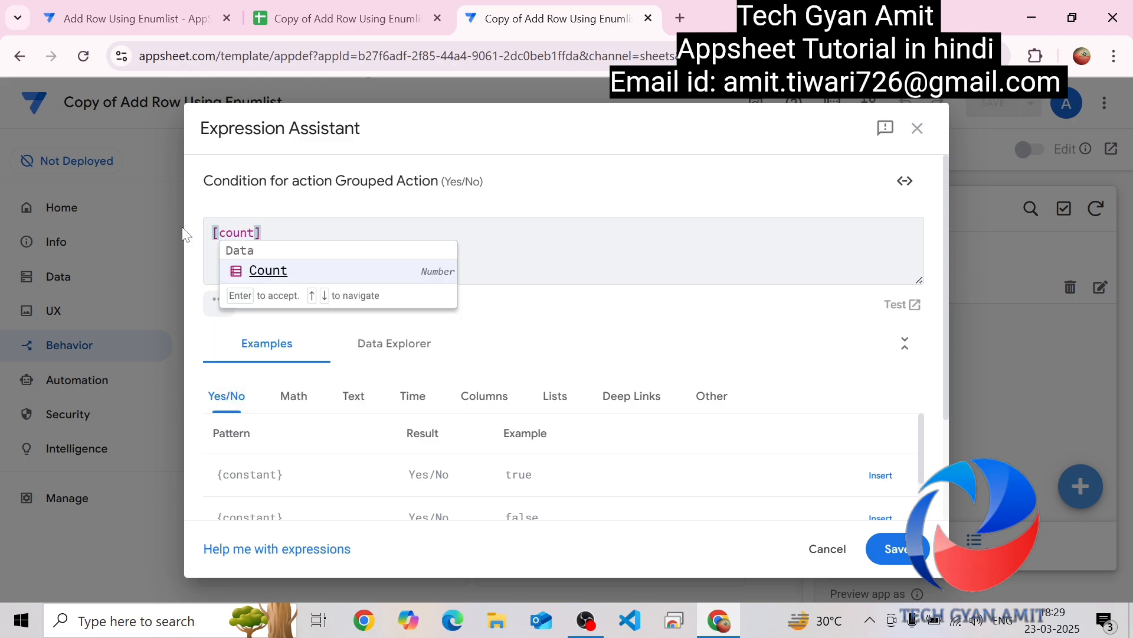
pyautogui.press('Return')
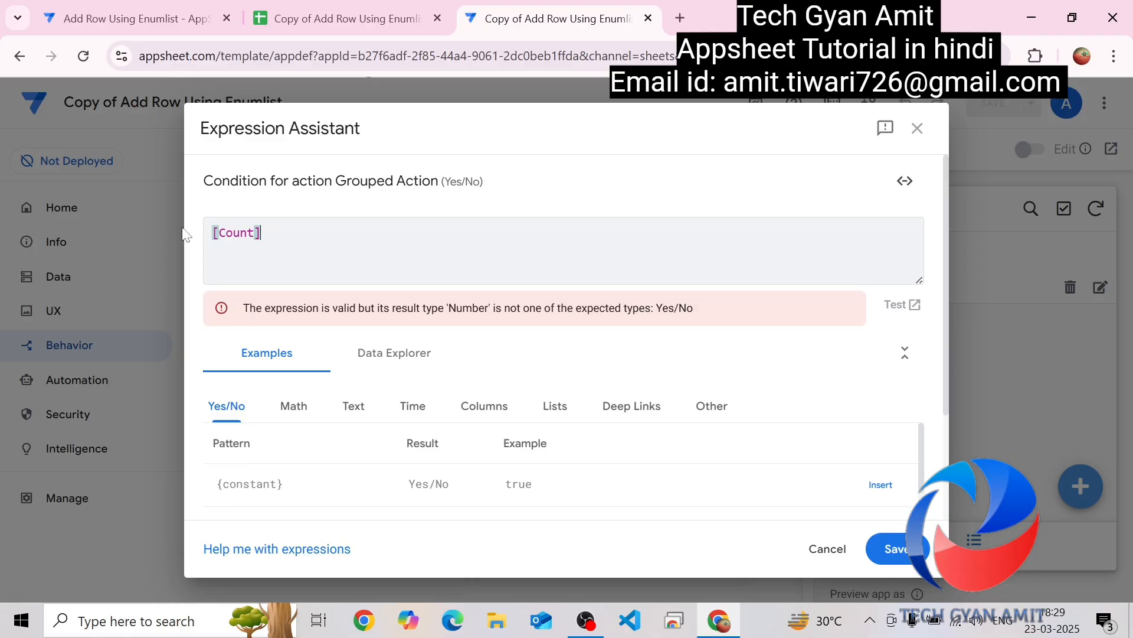
pyautogui.write('< count')
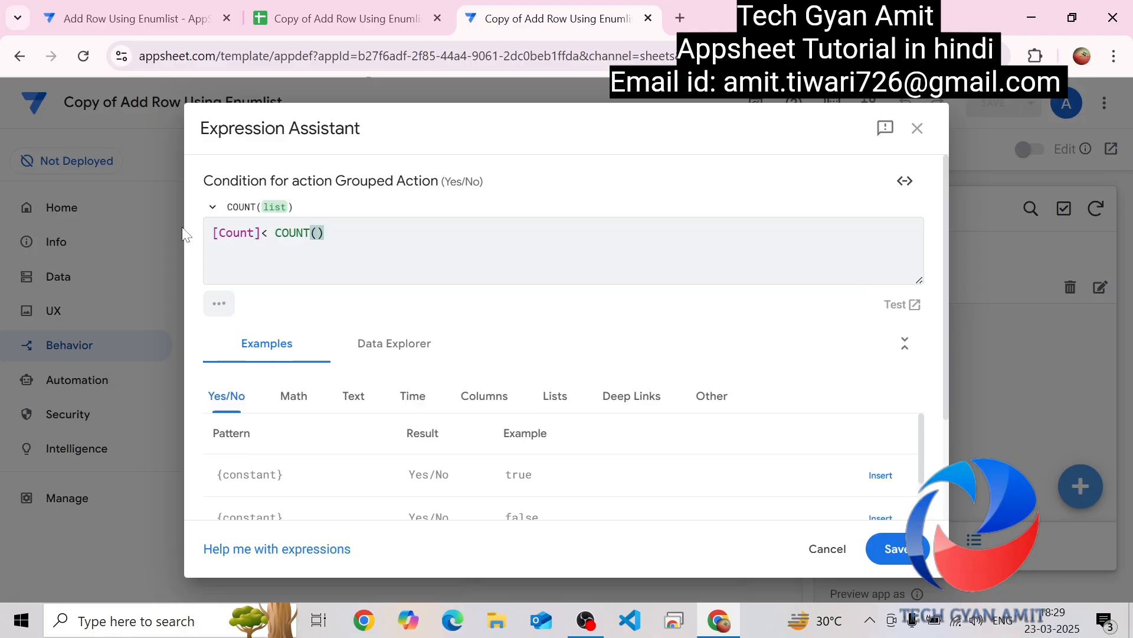
pyautogui.write('[')
pyautogui.write('name')
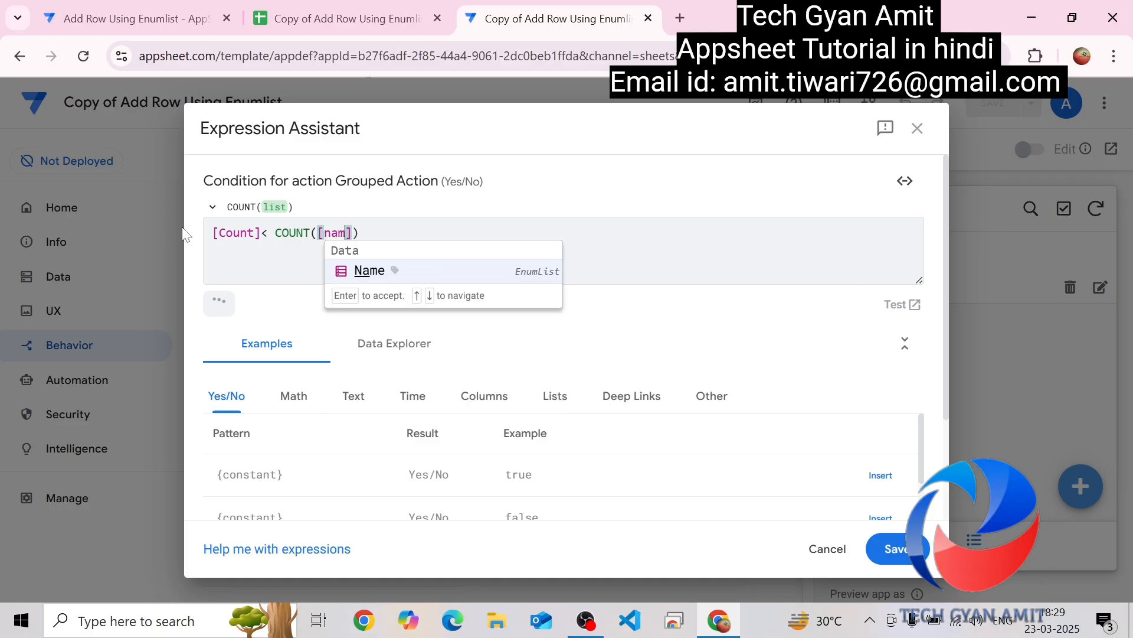
pyautogui.click(370, 271)
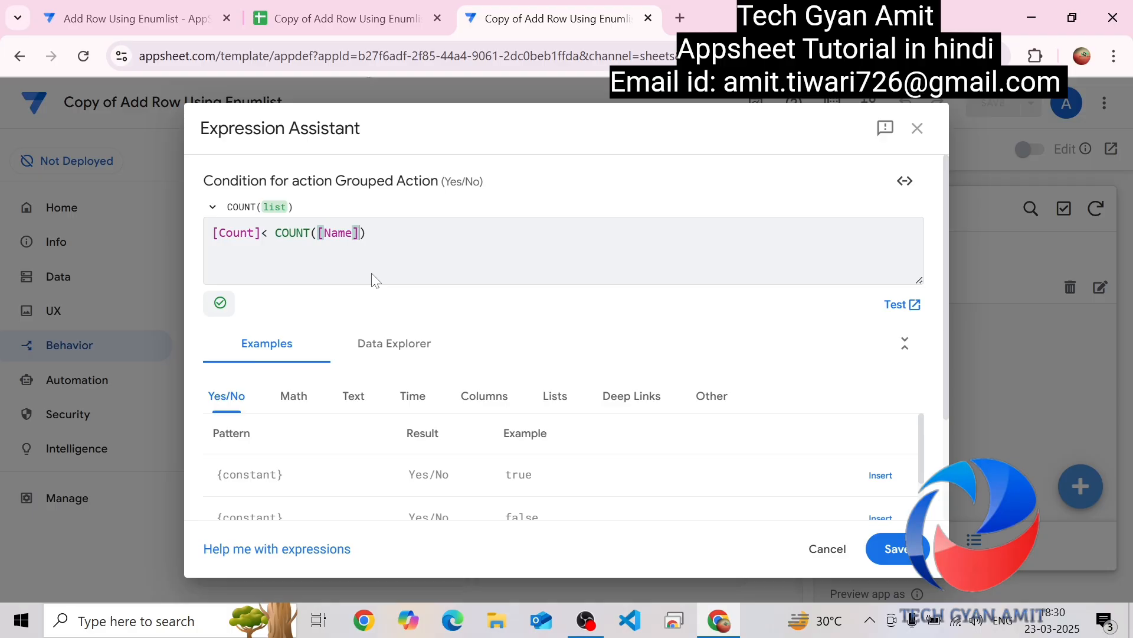
pyautogui.click(892, 560)
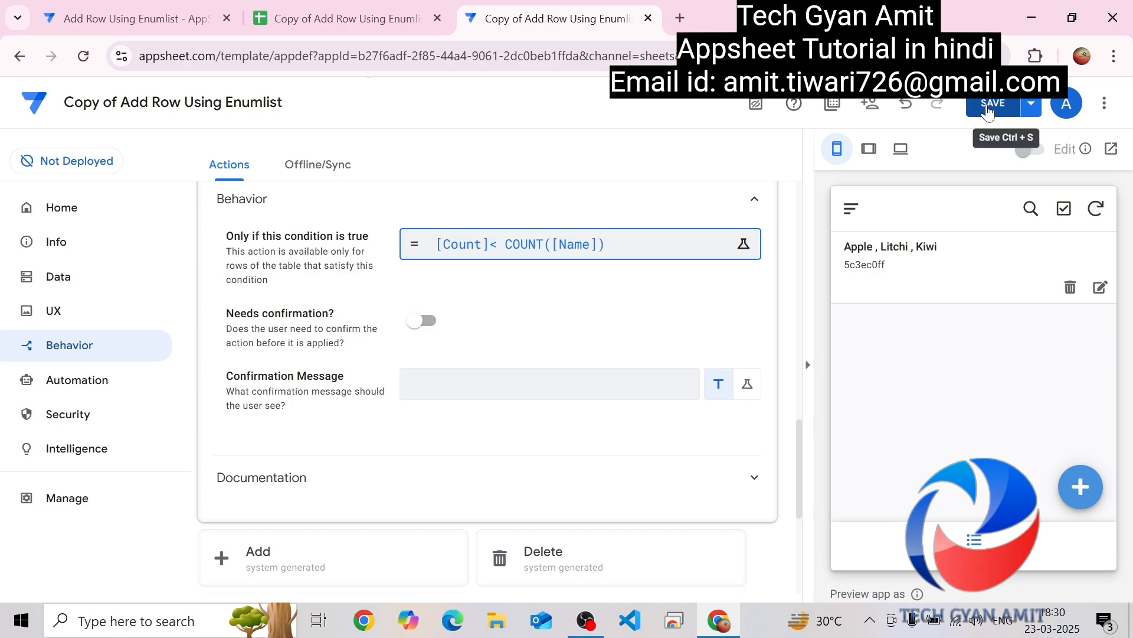
pyautogui.click(987, 106)
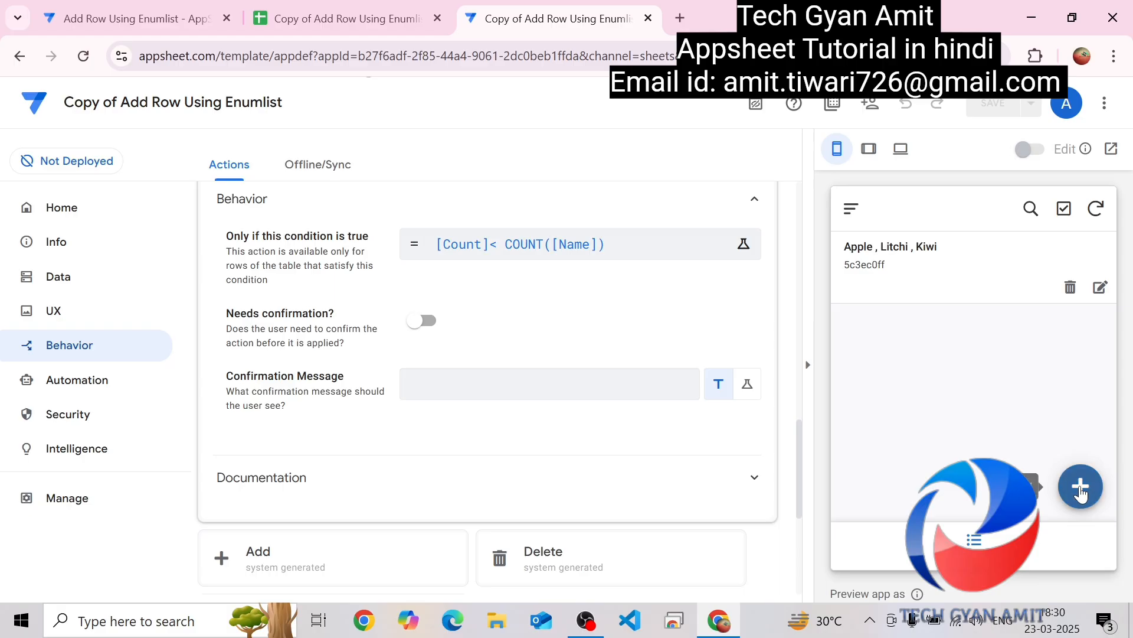
# Add a Data record in the preview with Kiwi, Lemon and Grapes as the Name values and save the form.
pyautogui.click(1080, 490)
pyautogui.click(1048, 459)
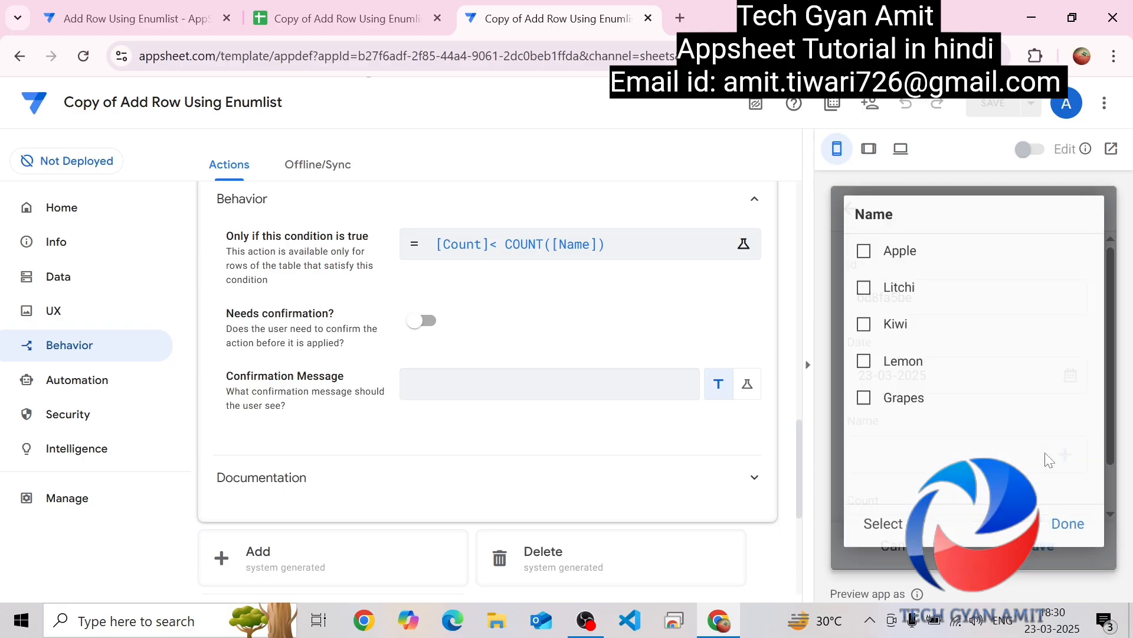
pyautogui.click(902, 362)
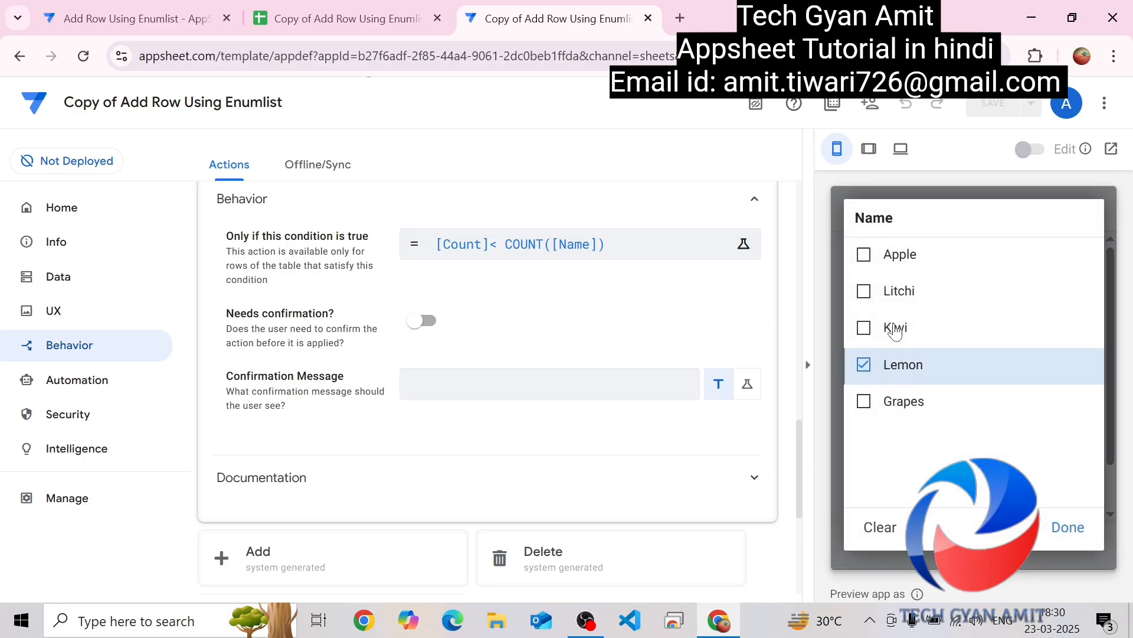
pyautogui.click(895, 329)
pyautogui.click(902, 413)
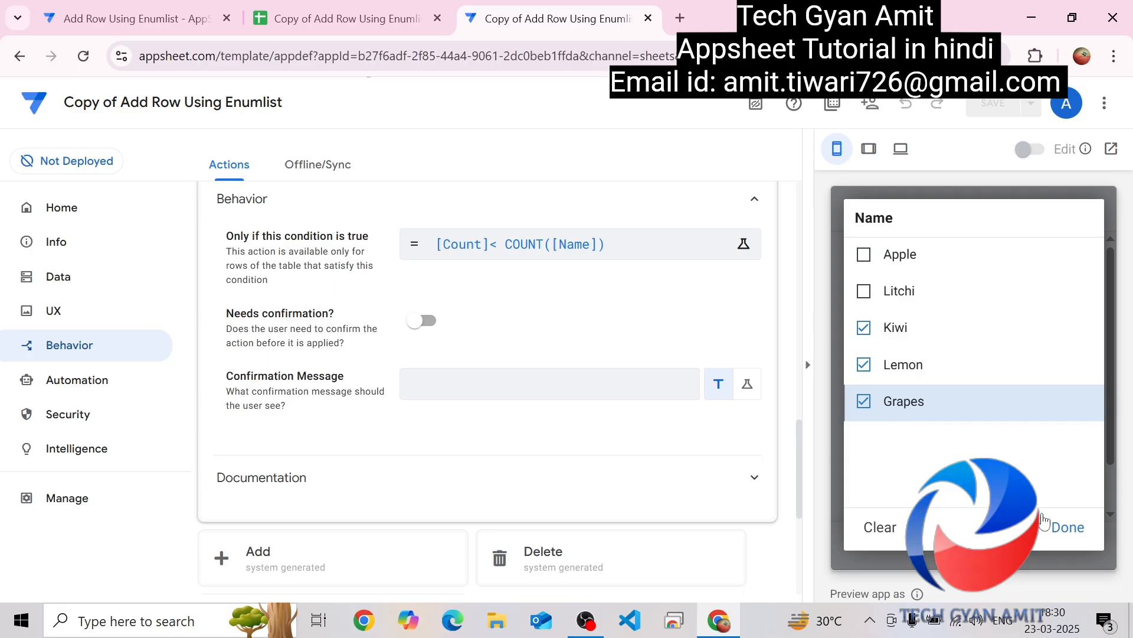
pyautogui.click(1063, 526)
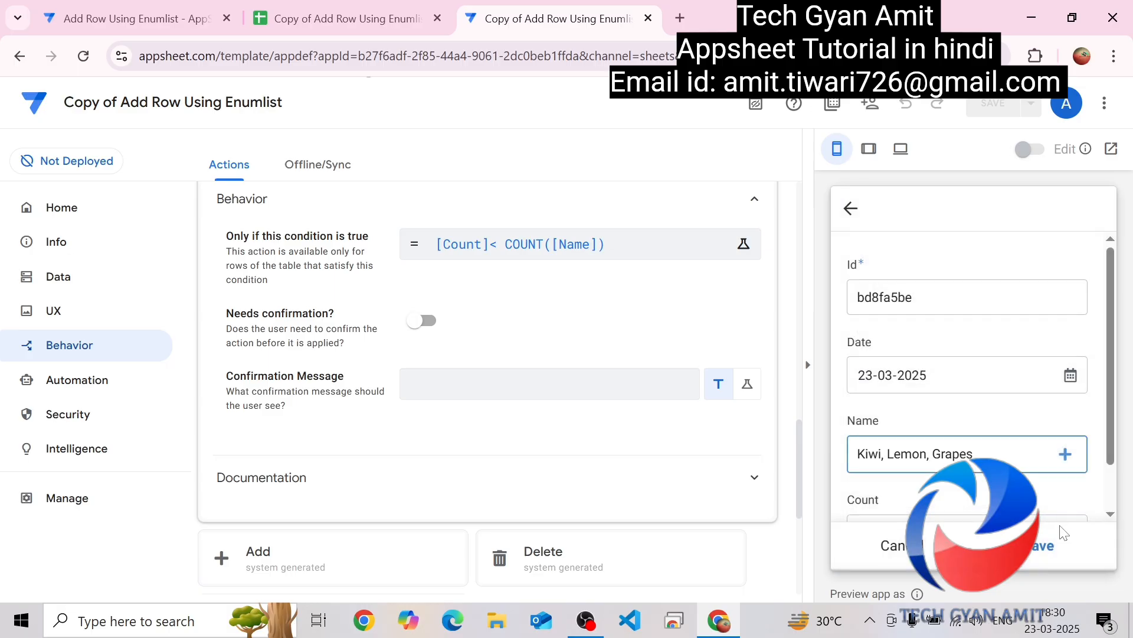
pyautogui.click(1040, 546)
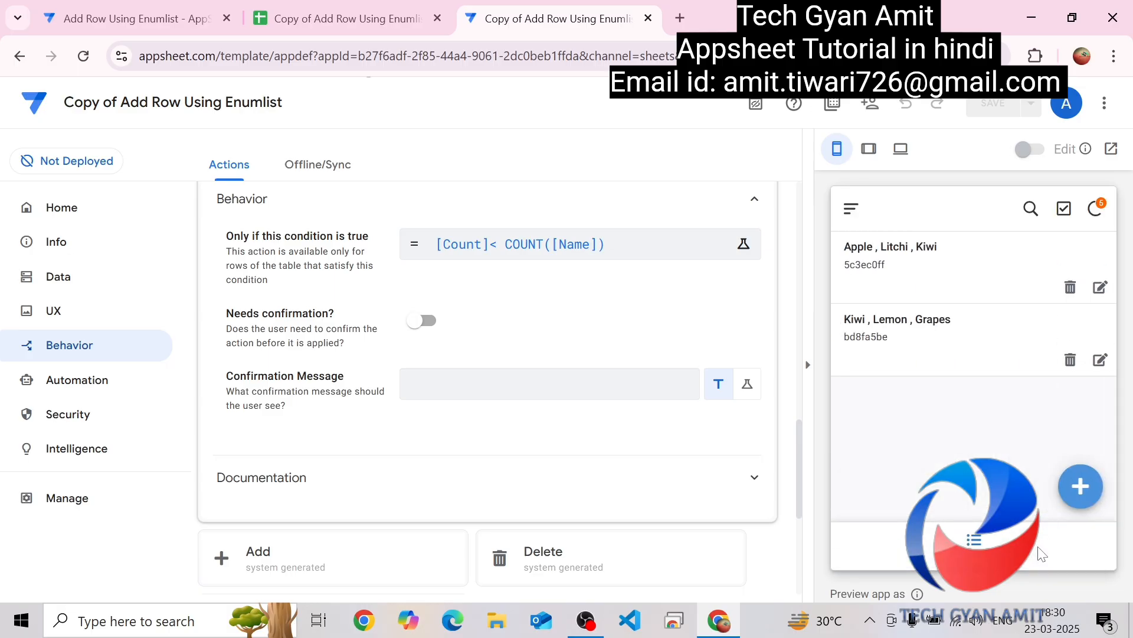
# Switch to the Google Sheets spreadsheet and check the Paste rows and the Data sheet's Count for the new record.
pyautogui.click(321, 17)
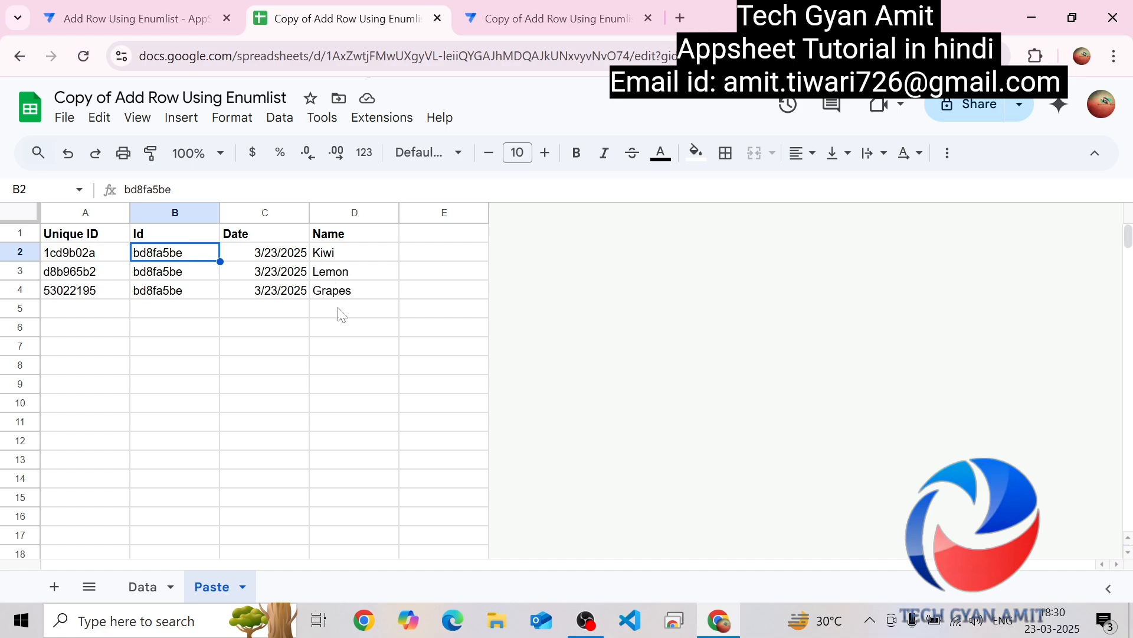
pyautogui.click(151, 587)
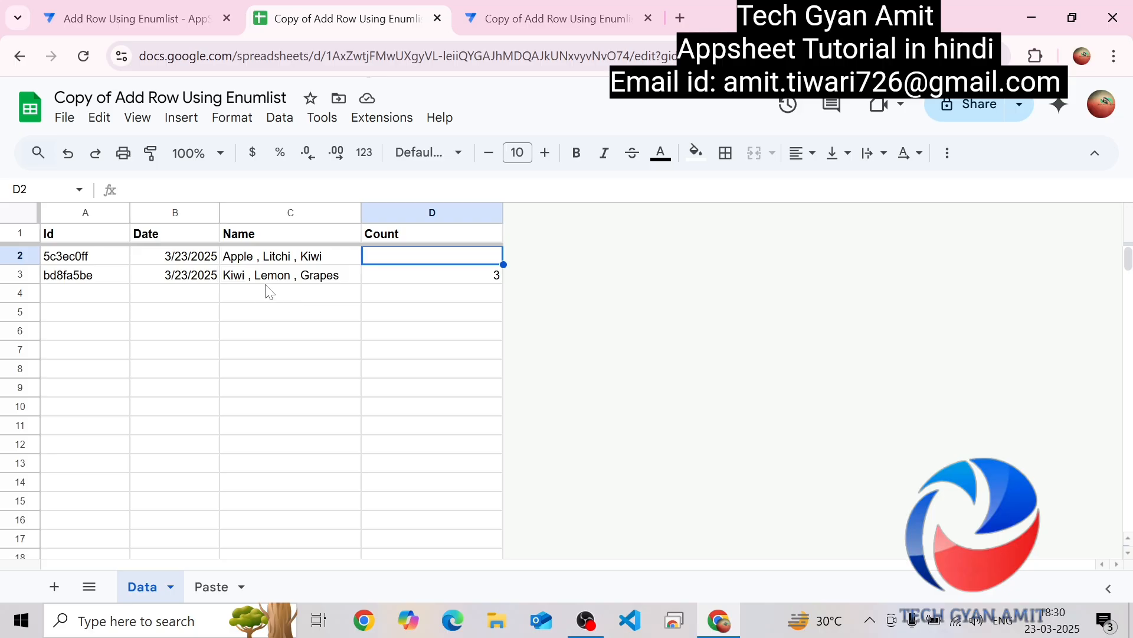
# Return to the AppSheet editor and save a new Data record with Apple, Litchi, Lemon and Grapes as the Name values.
pyautogui.click(541, 20)
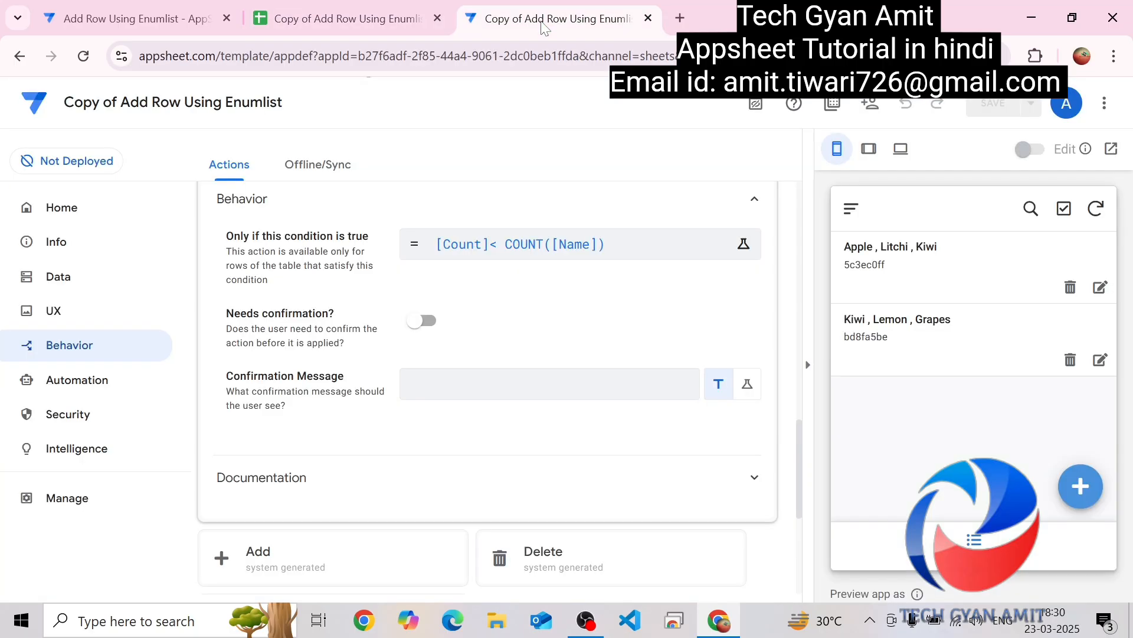
pyautogui.click(1081, 486)
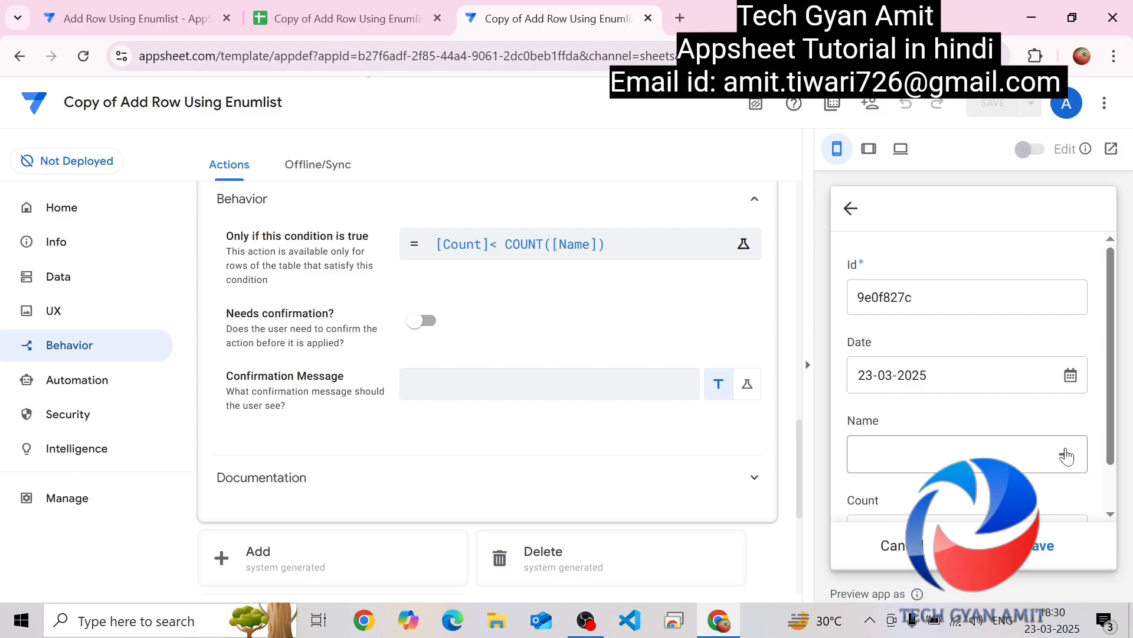
pyautogui.click(1062, 455)
pyautogui.click(933, 411)
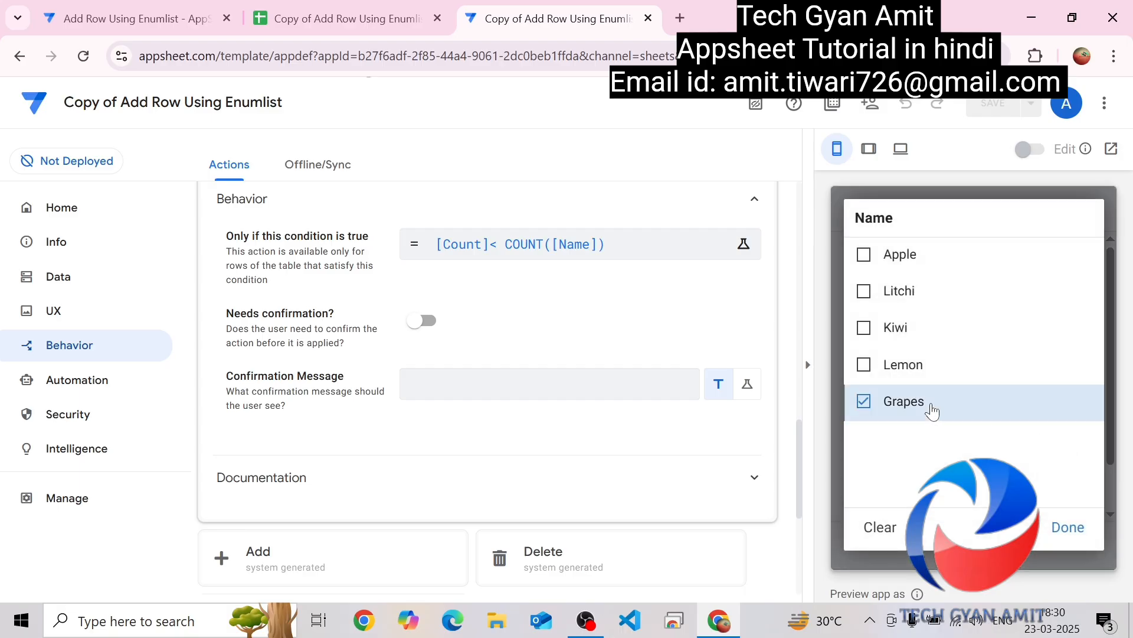
pyautogui.click(914, 367)
pyautogui.click(907, 294)
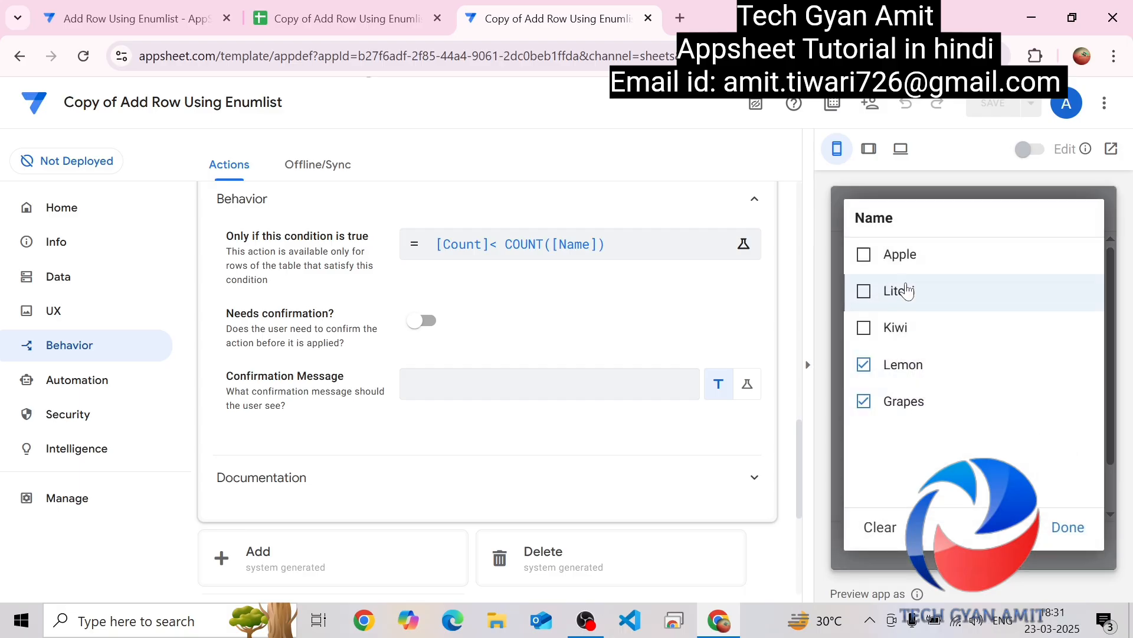
pyautogui.click(901, 255)
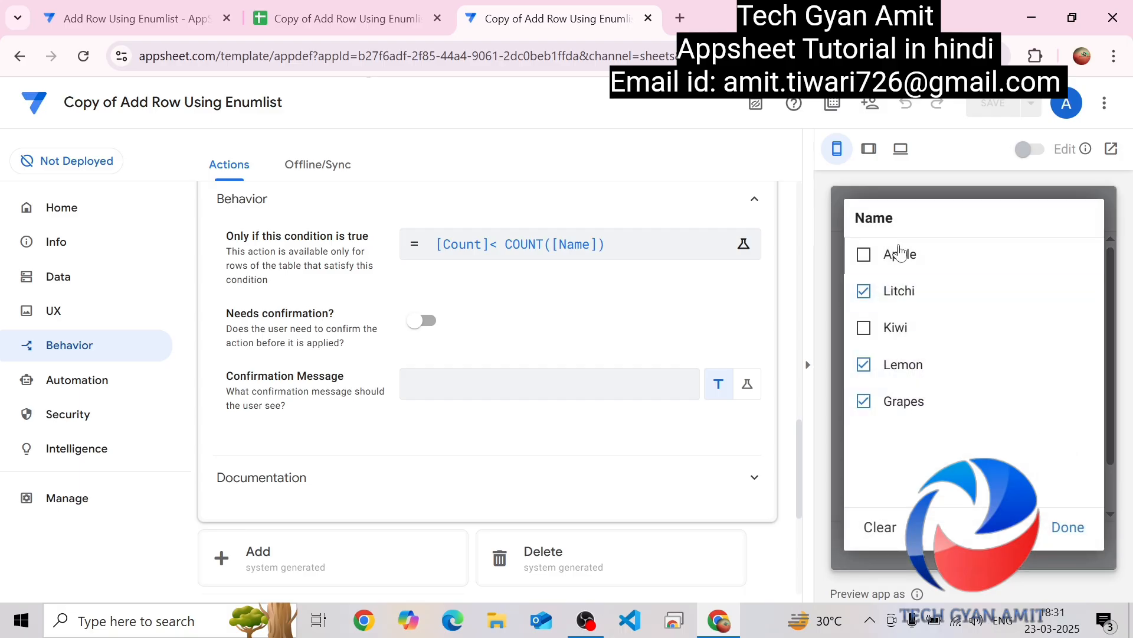
pyautogui.click(1063, 527)
pyautogui.click(1045, 544)
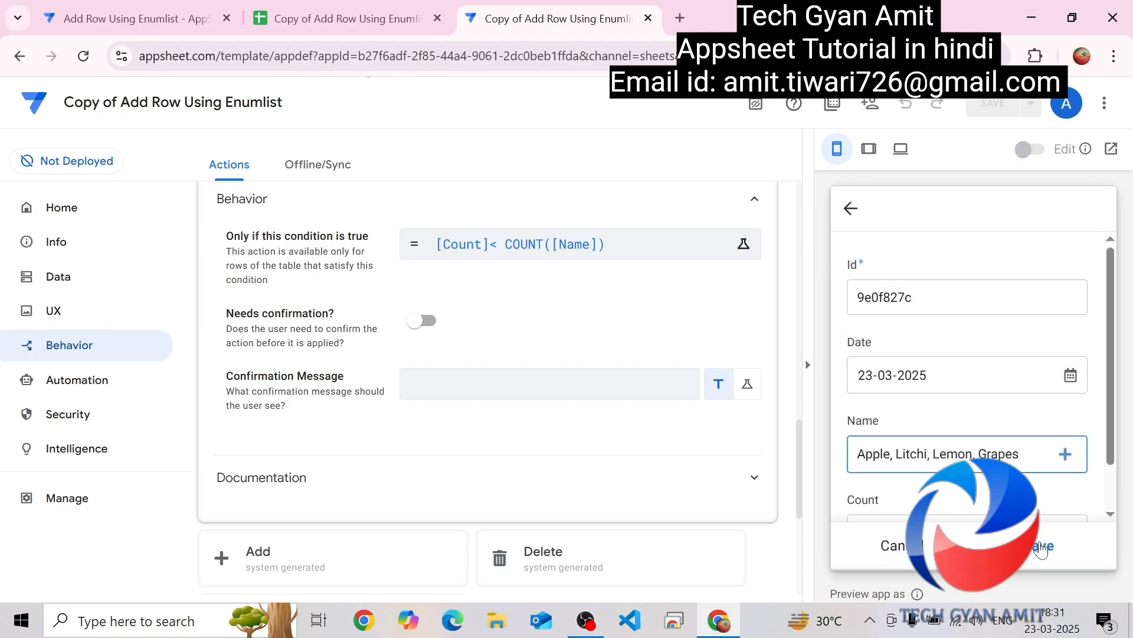
# Switch to the Google Sheets spreadsheet and check the four-item record's Count on the Data sheet and its rows on the Paste sheet.
pyautogui.click(376, 3)
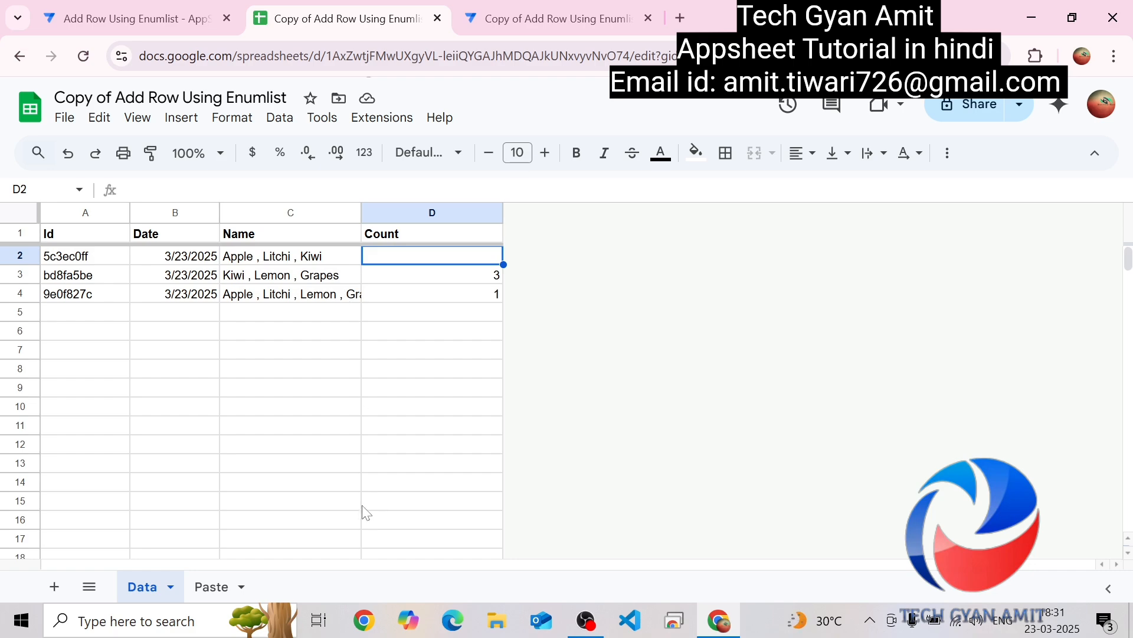
pyautogui.click(224, 584)
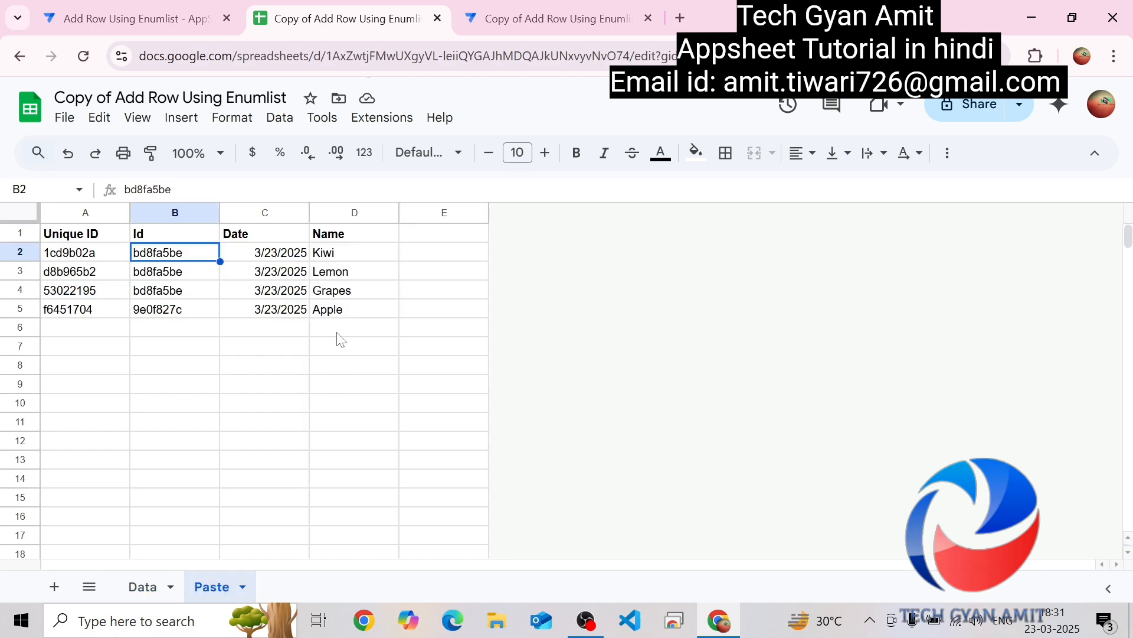